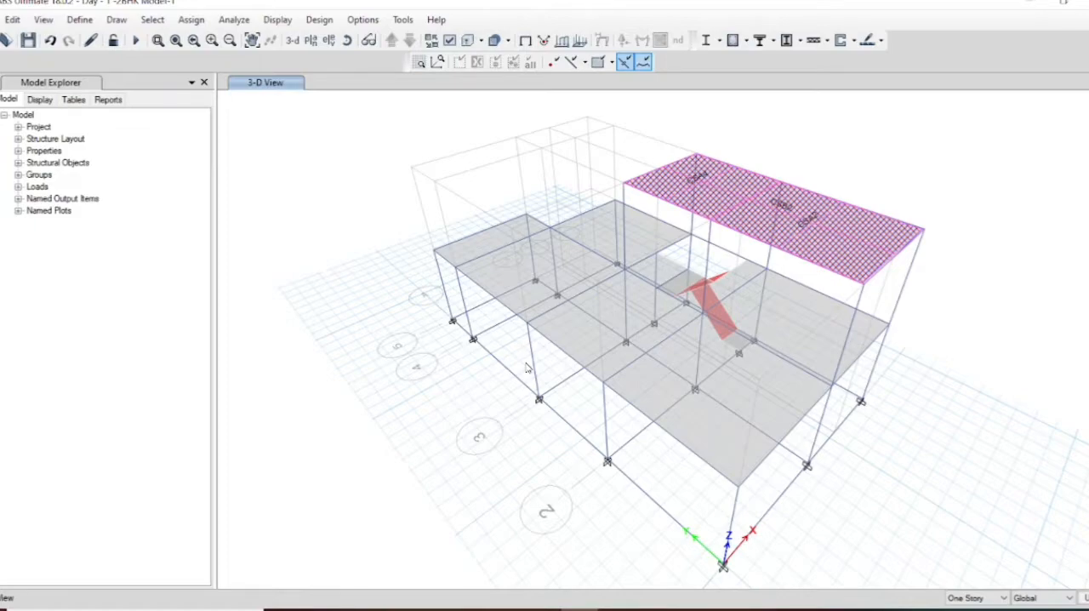
Step: Auto-draw cladding around the whole structure using the beams option
click(116, 19)
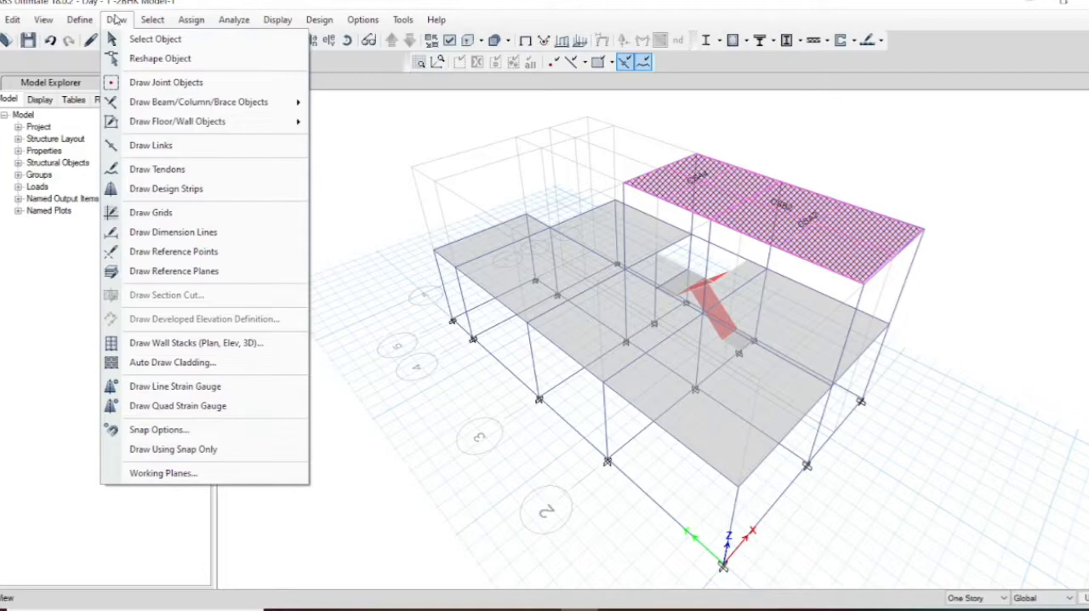
click(176, 364)
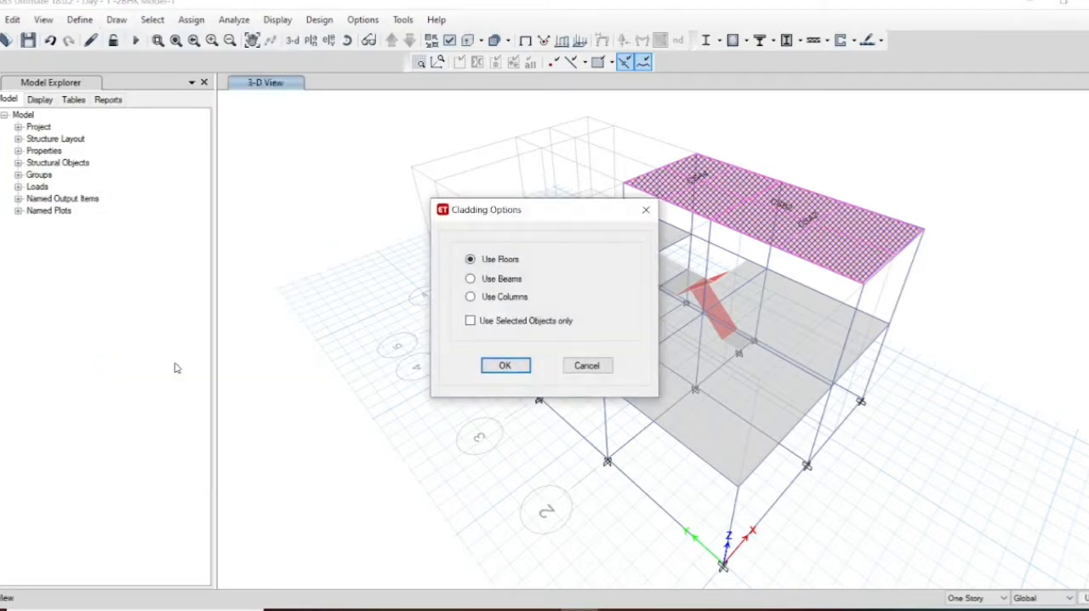
drag(541, 213, 197, 223)
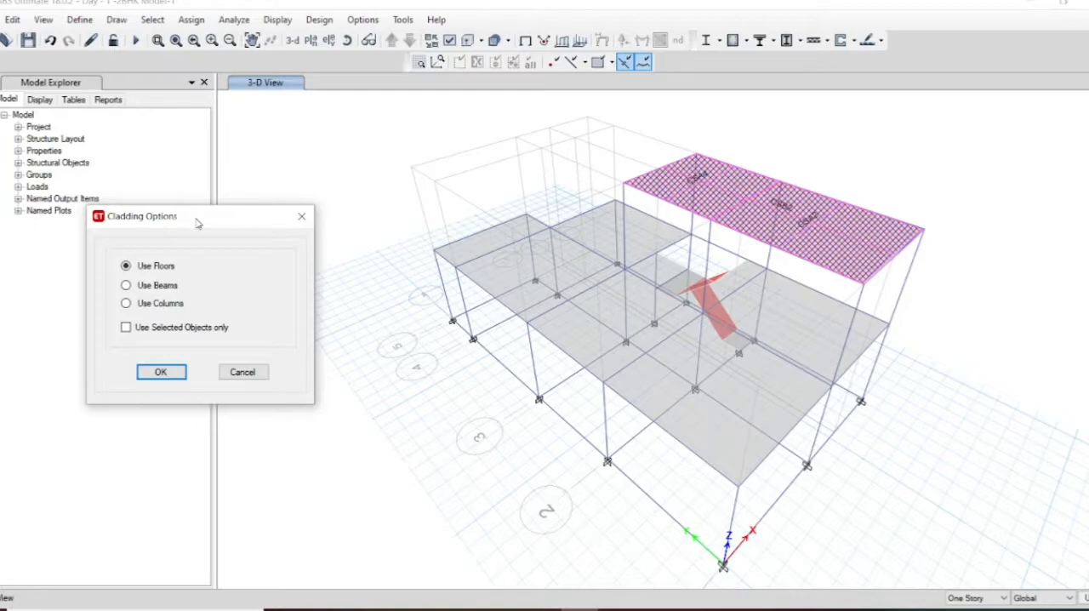
click(127, 288)
click(161, 372)
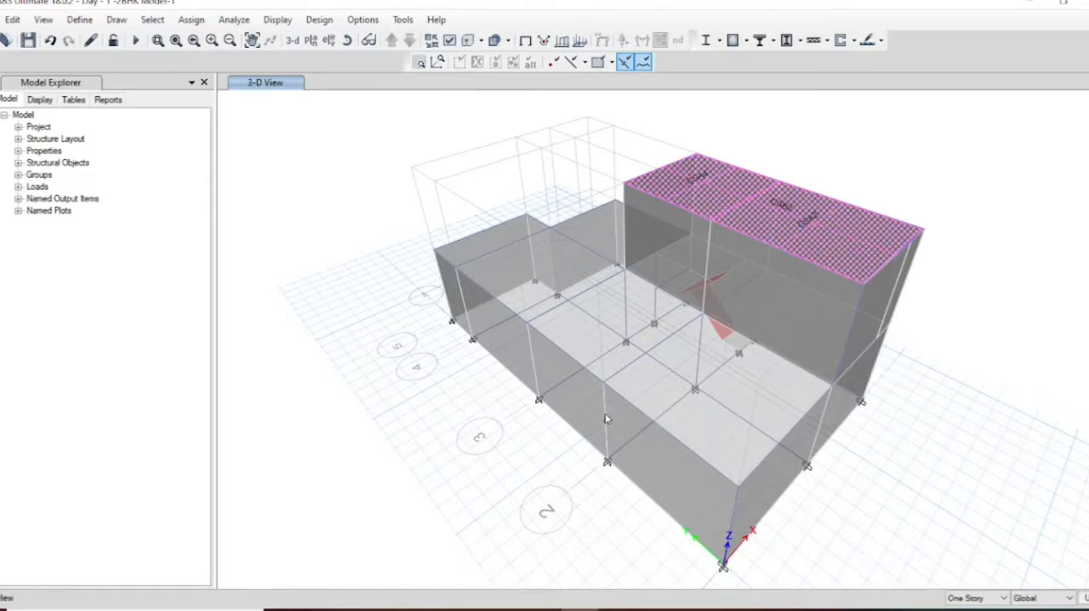
Step: Check the assignments of one side-wall cladding panel, and examine the clad model in extruded view from several sides, returning to the default 3-D view
click(584, 415)
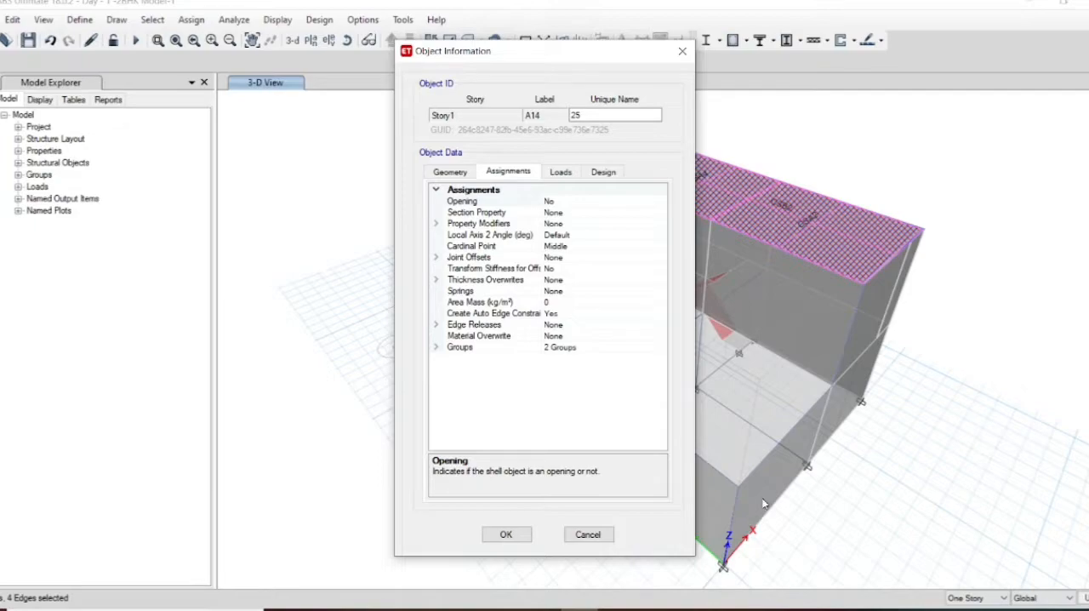
click(682, 52)
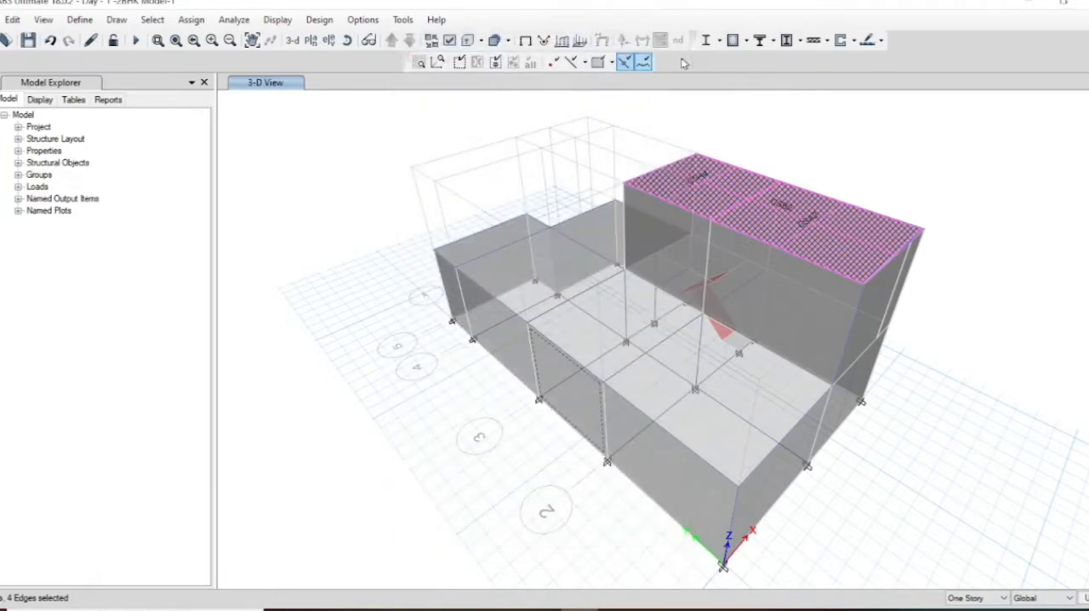
click(470, 41)
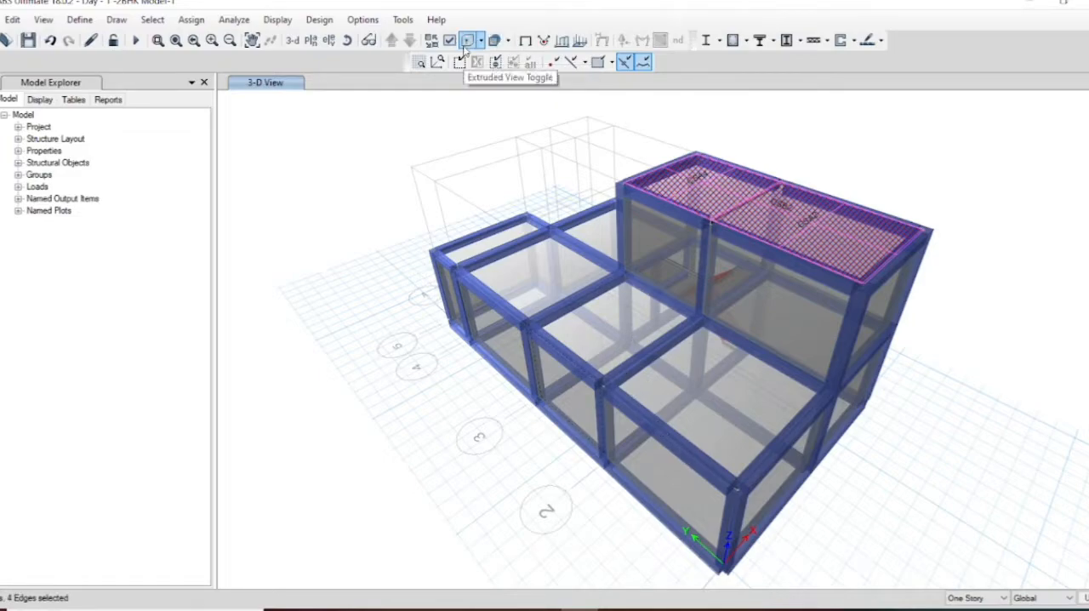
click(347, 42)
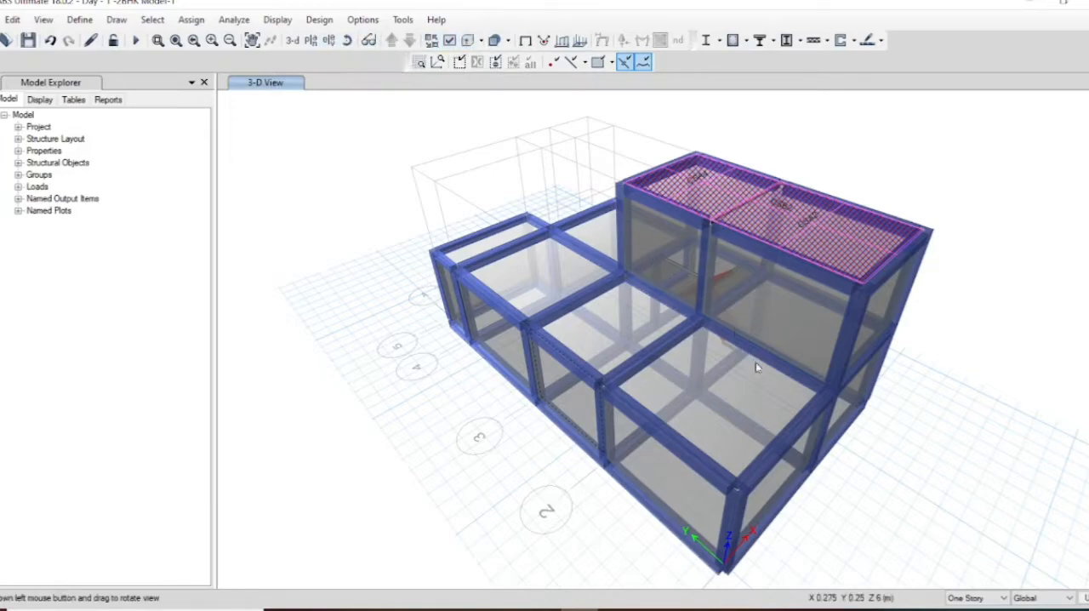
drag(744, 364, 549, 312)
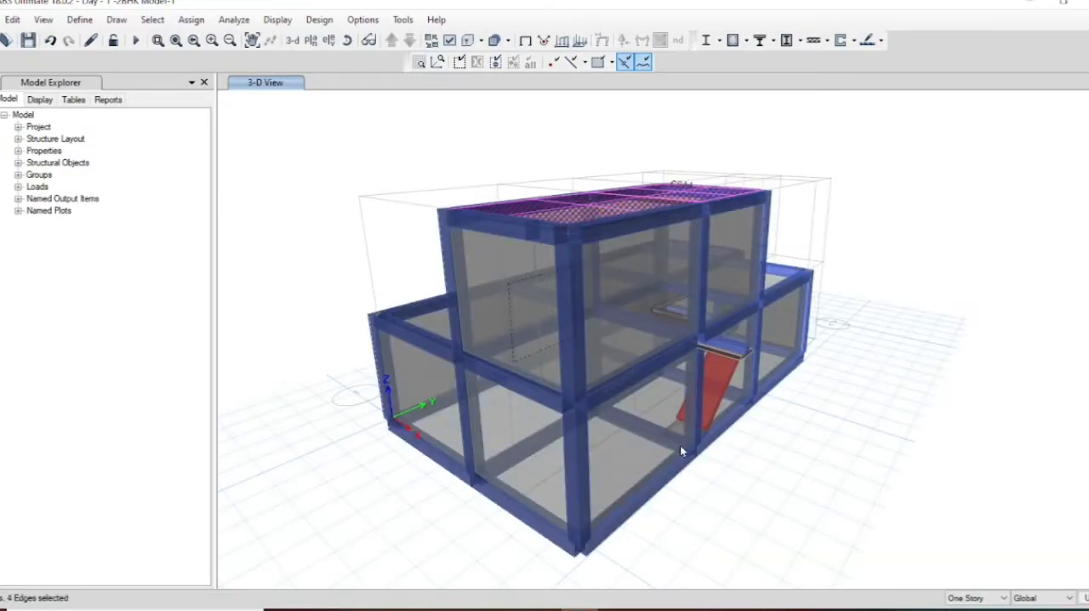
click(347, 40)
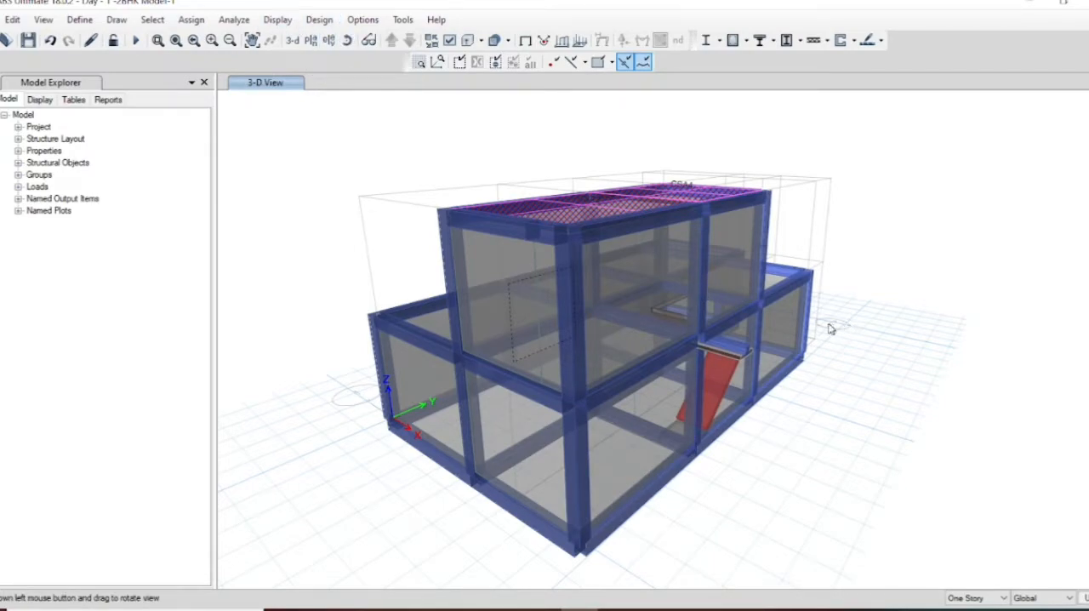
mouse_move(829, 324)
mouse_down()
mouse_move(749, 354)
mouse_move(616, 357)
mouse_up()
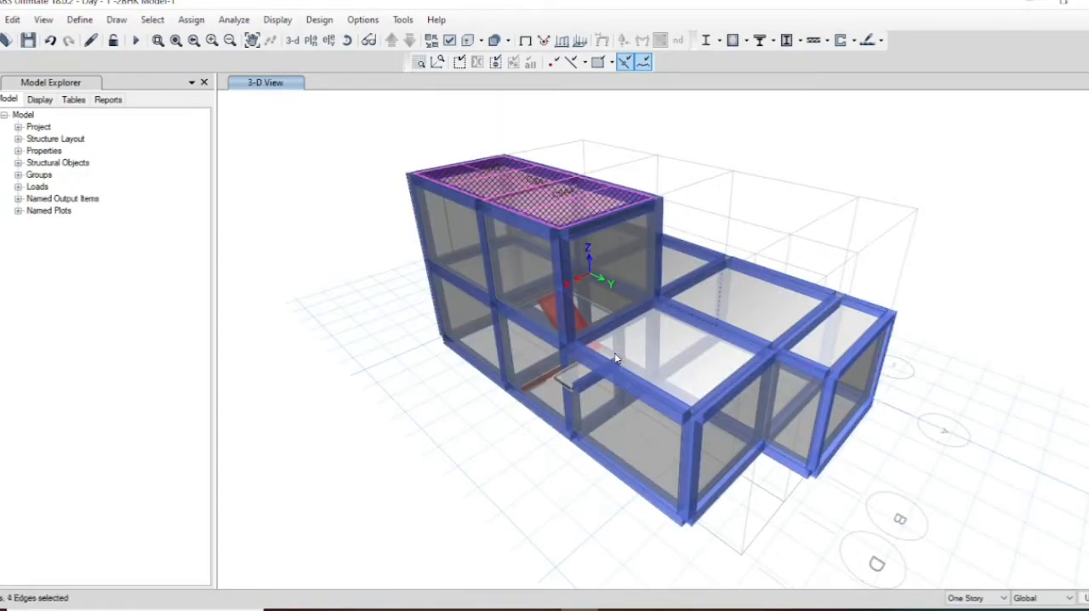
click(292, 40)
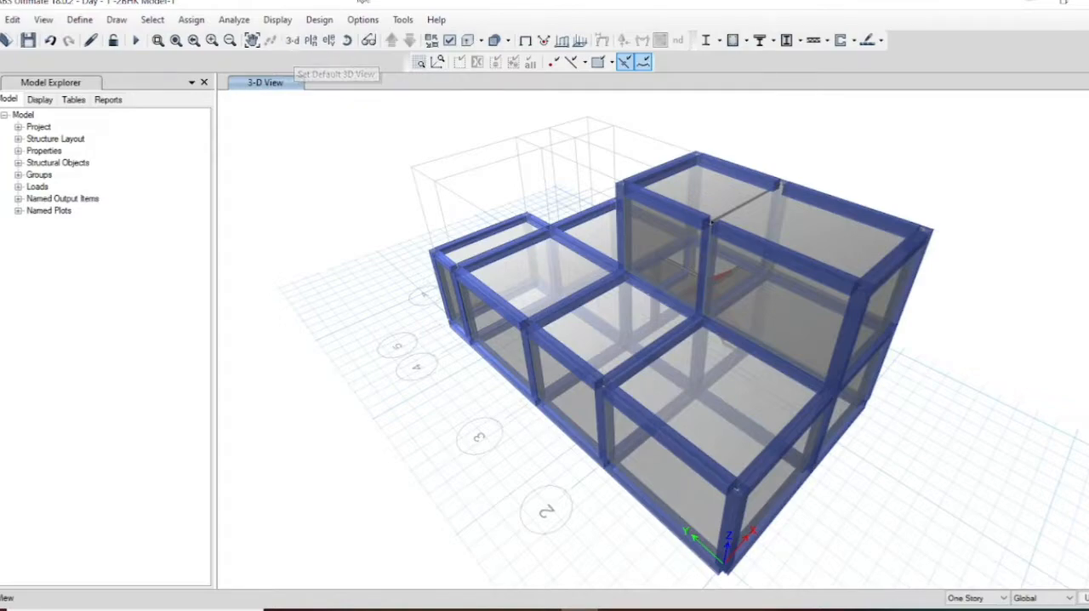
Step: Enter a new load pattern named "Wind - x" with the type Wind
click(79, 20)
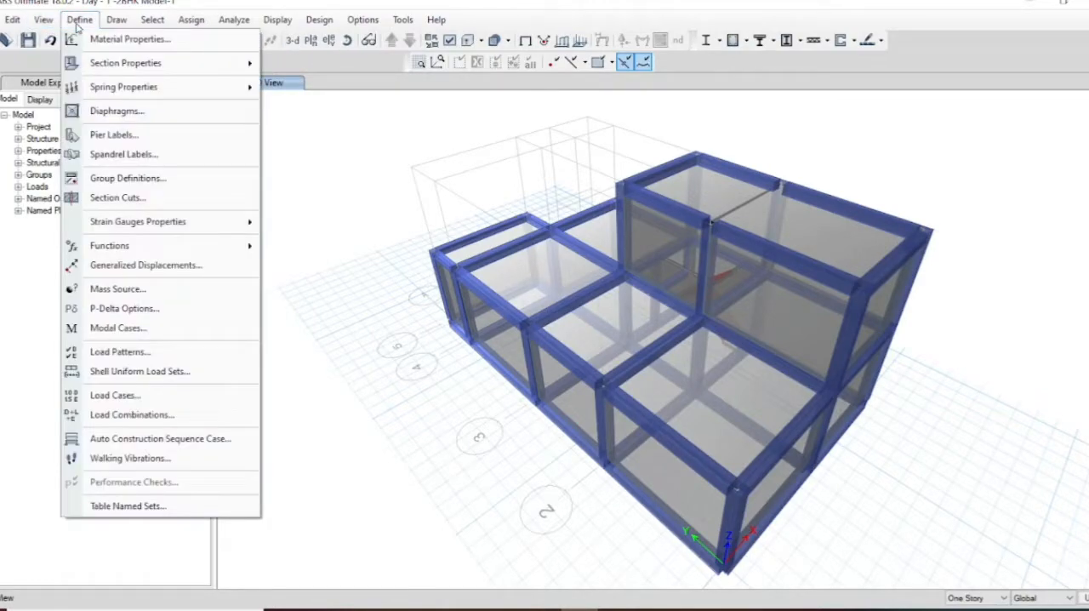
click(134, 350)
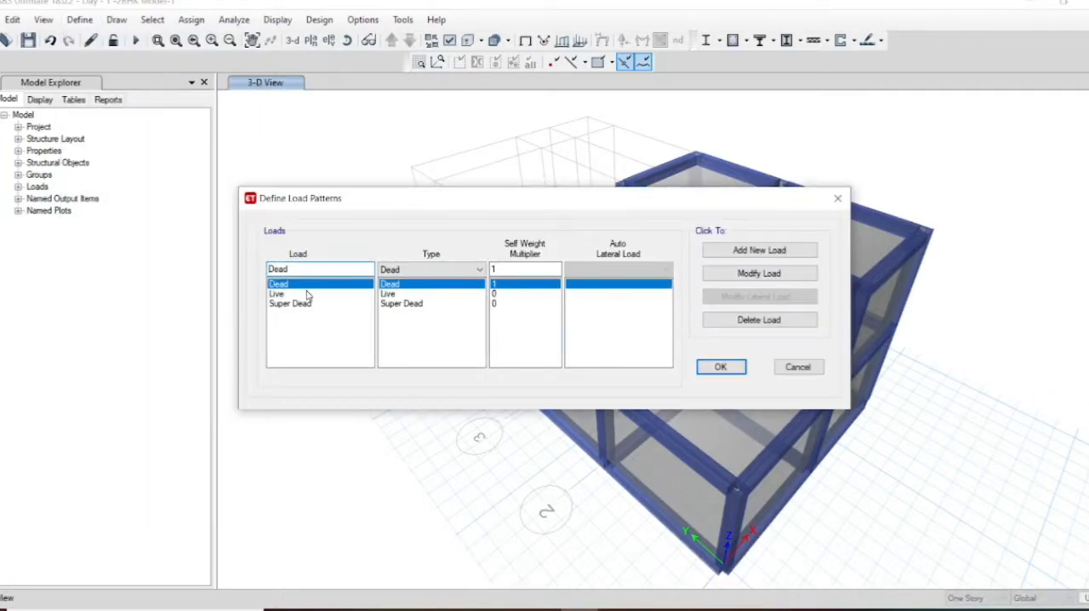
drag(302, 268, 239, 280)
text(Wind -x)
click(438, 271)
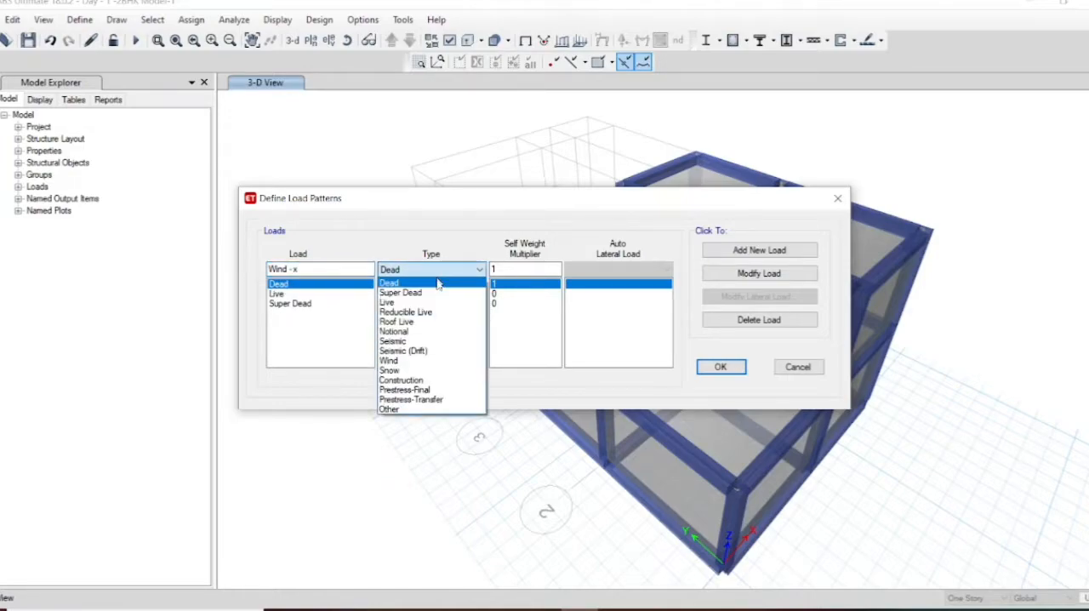
click(417, 361)
Step: Set the auto lateral load of Wind - x to Indian IS 875:2015 and add the pattern to the list
click(598, 271)
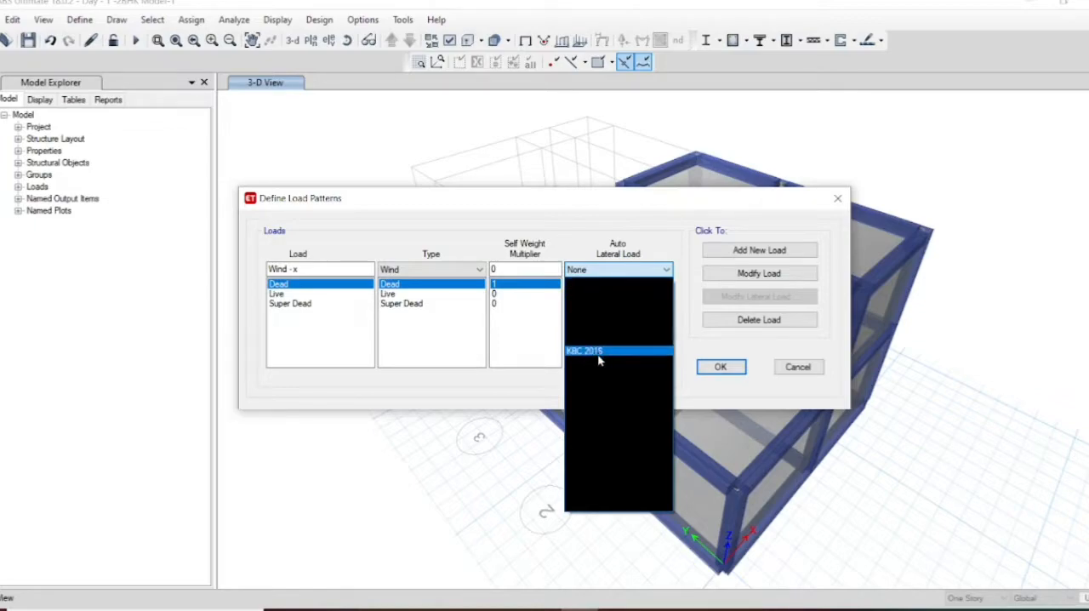
click(528, 418)
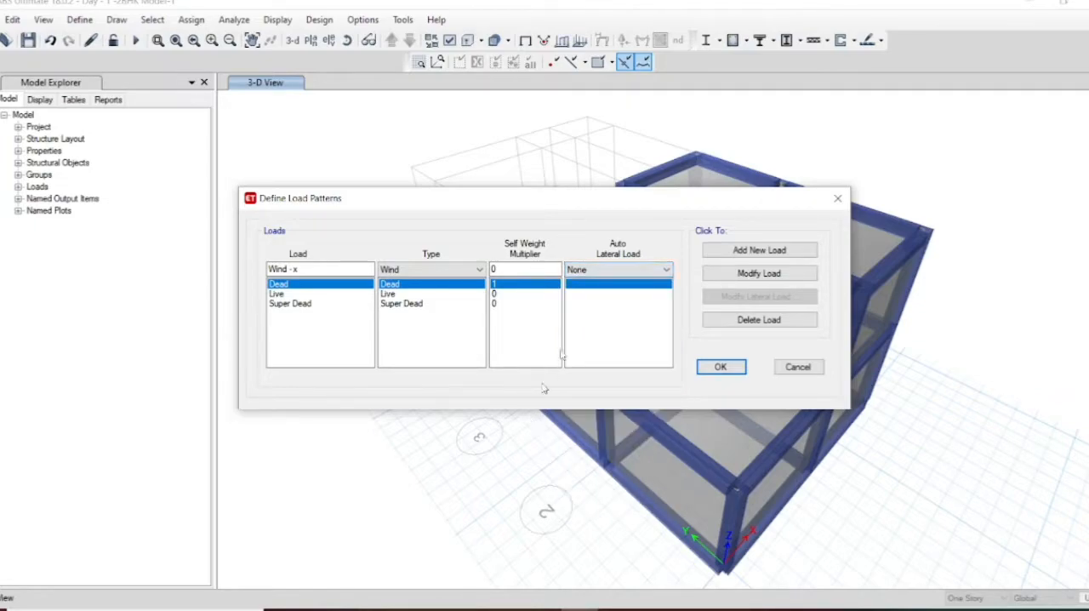
click(620, 270)
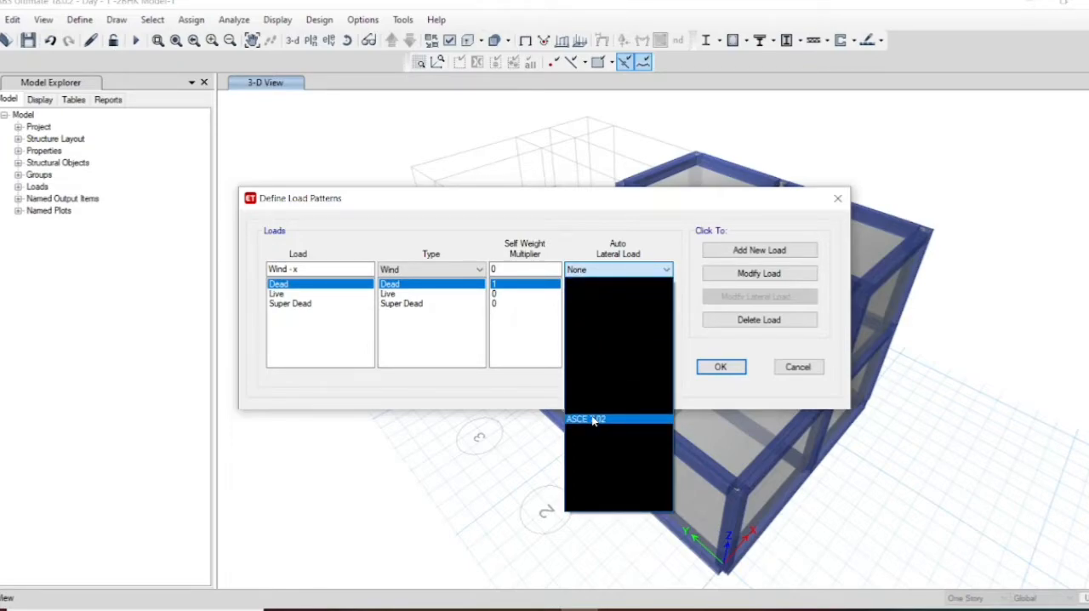
key(Down)
key(Down)
key(Up)
key(Up)
key(Up)
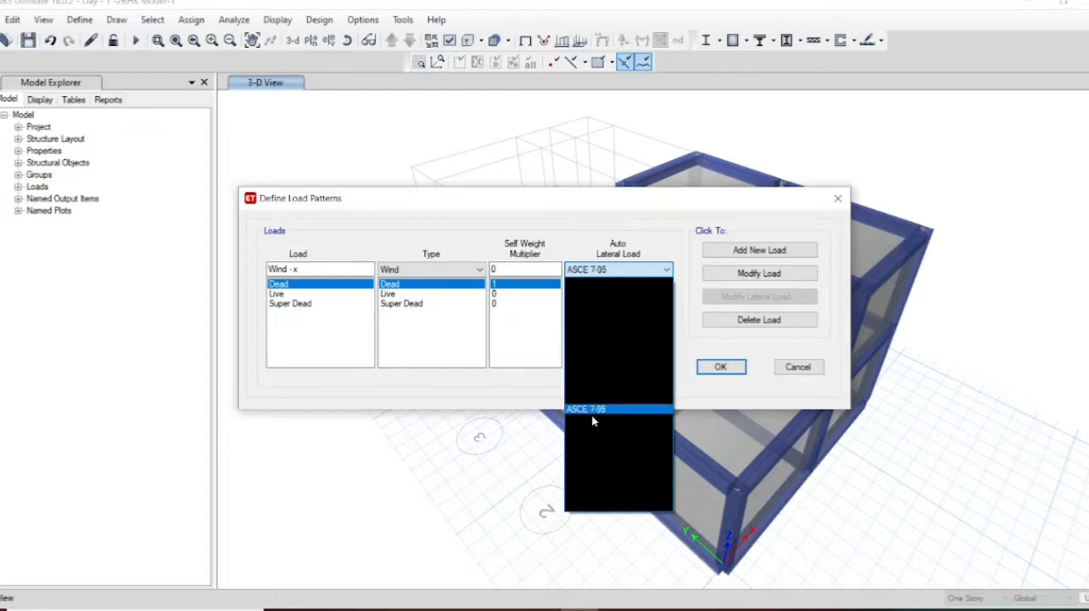
key(Up)
key(Up)
key(Up)
key(Up)
key(Up)
key(Up)
key(Up)
key(Up)
key(Up)
key(Up)
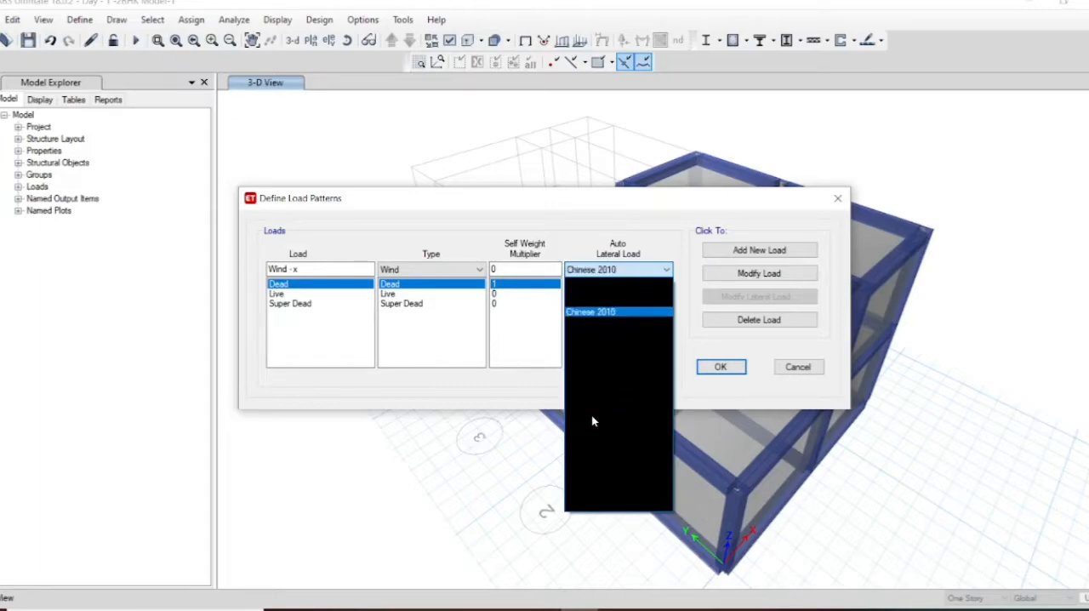
key(Down)
key(Down)
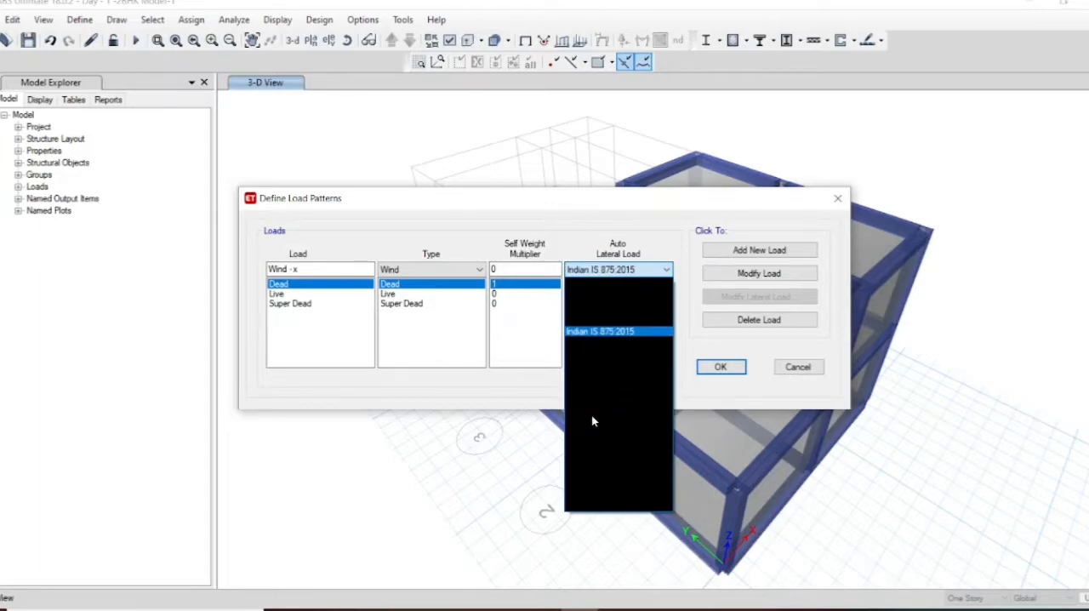
click(625, 332)
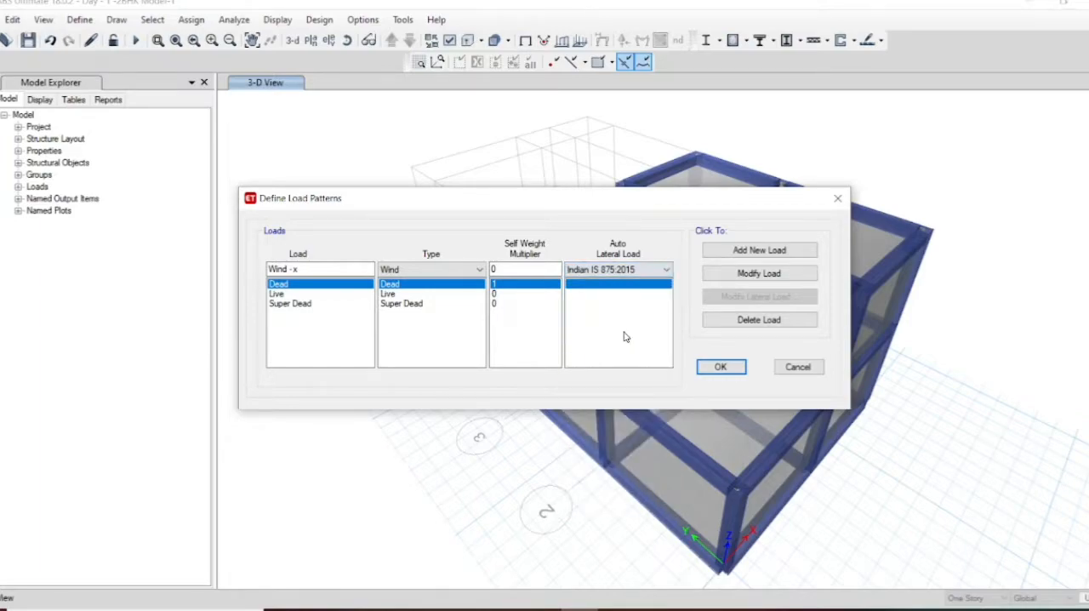
click(741, 250)
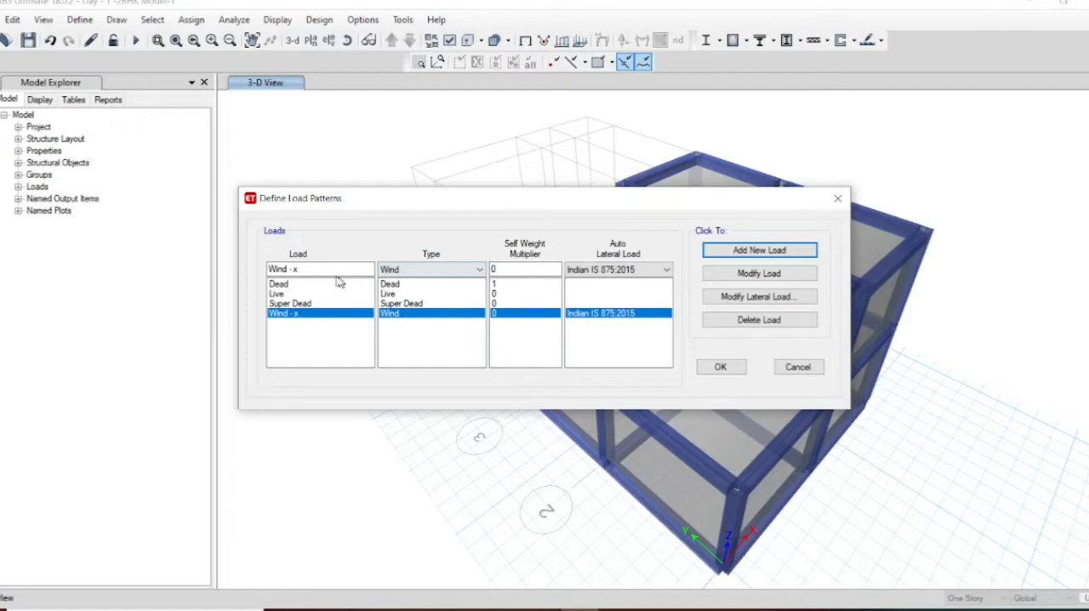
Step: Add a second wind load pattern named "Wind - y" with the same type and code settings
click(332, 271)
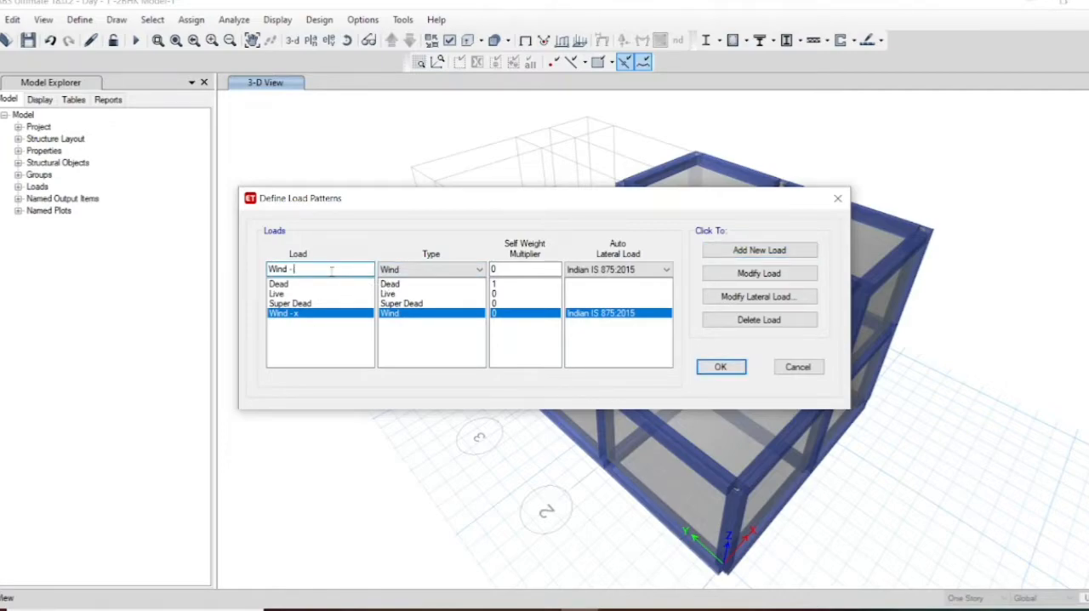
text(y)
click(731, 250)
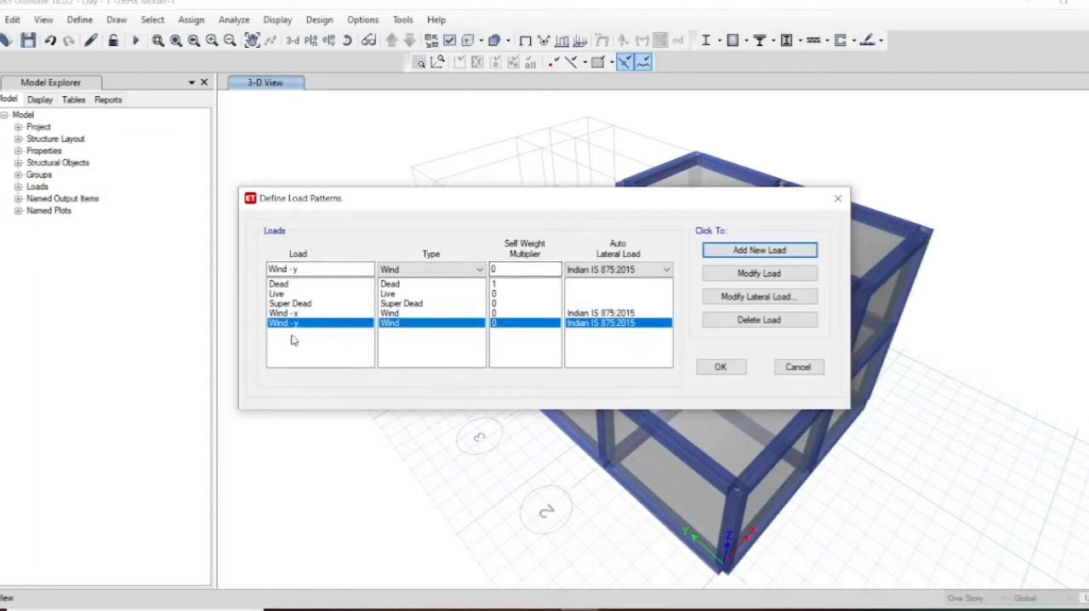
click(307, 314)
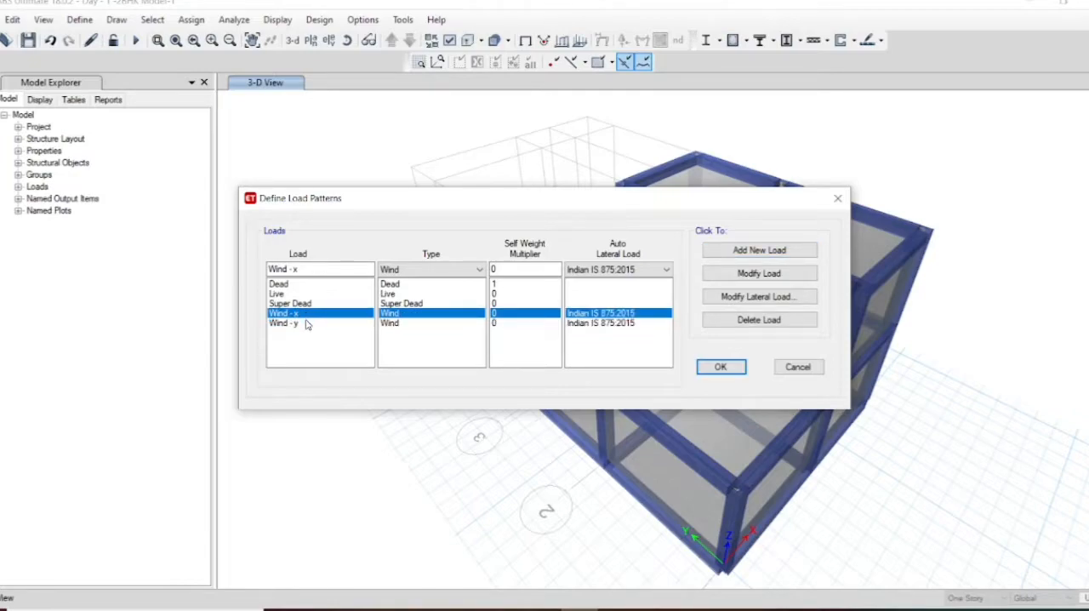
click(307, 326)
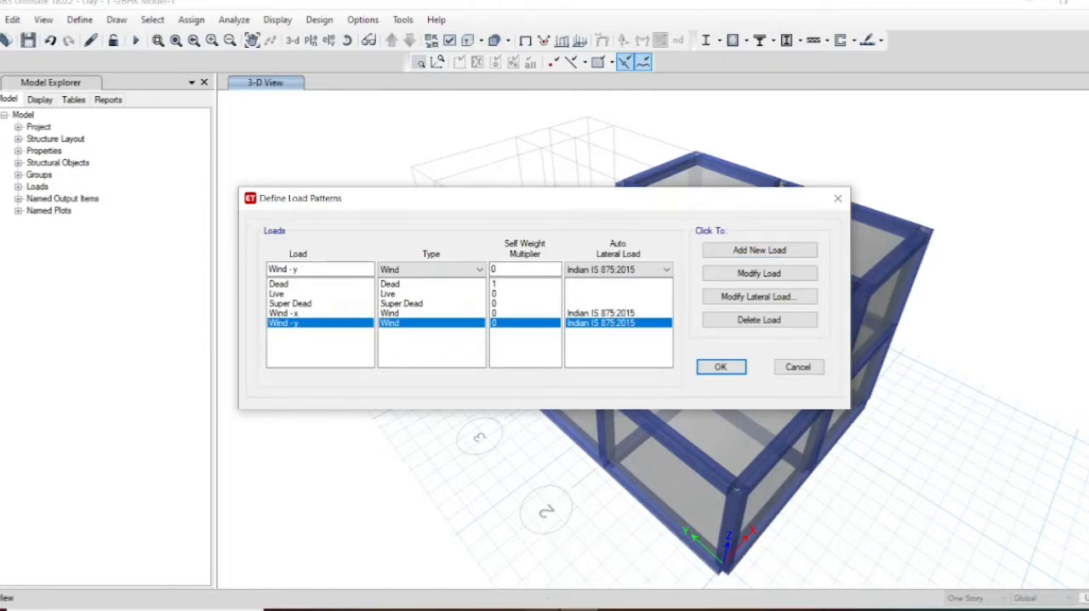
Step: Switch to the EDP-2 presentation in PowerPoint and read the slides on wind pressure coefficients
click(542, 609)
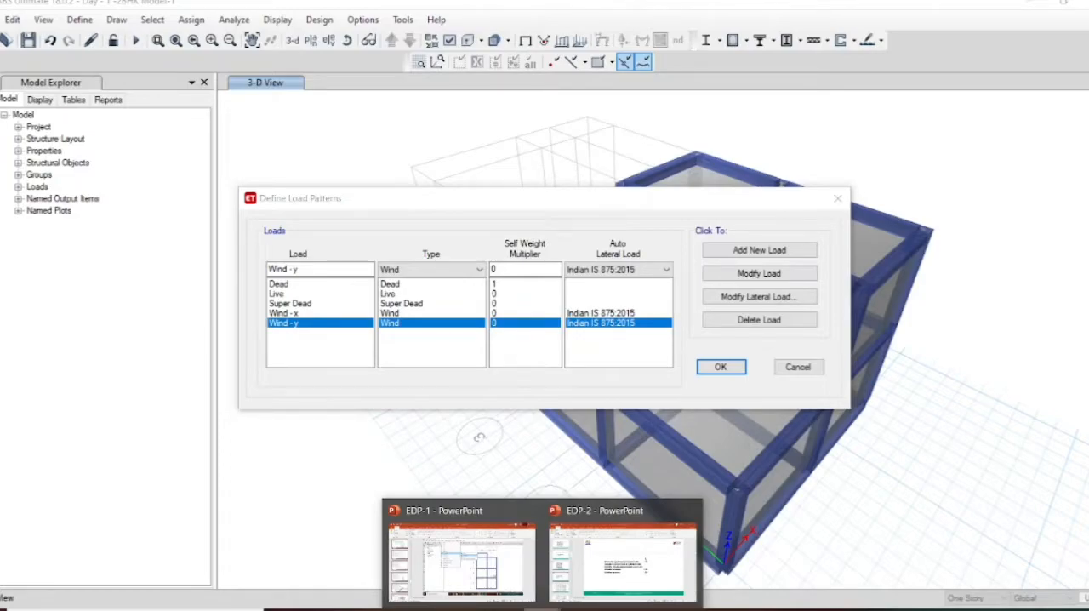
click(595, 592)
scroll(546, 318, down, 3)
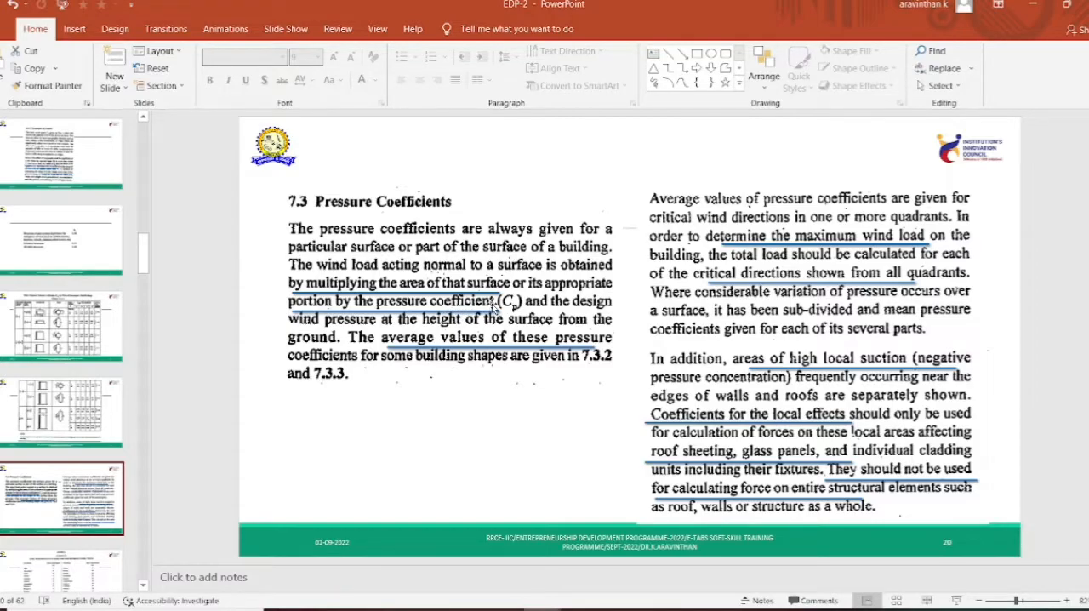
scroll(493, 304, up, 2)
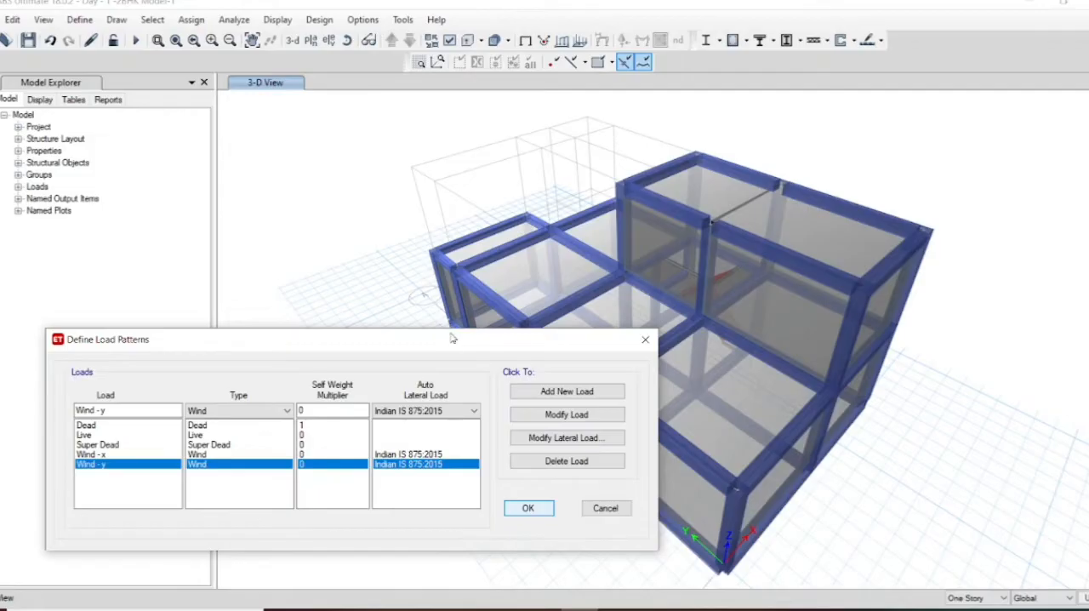
Step: Back in ETABS, accept the load pattern definitions and display the plan view of the Base level
click(529, 508)
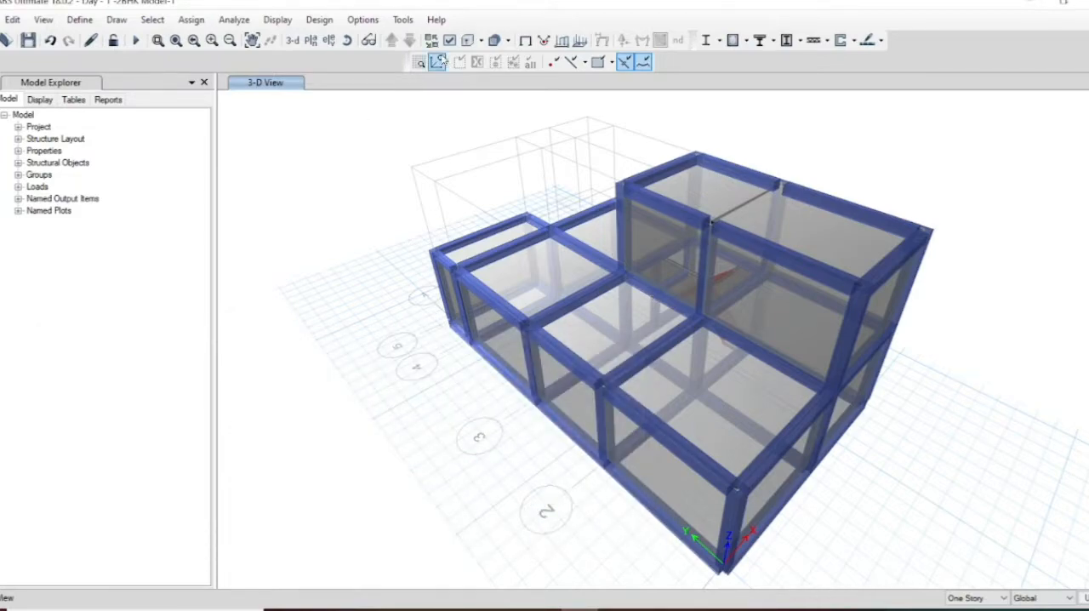
click(317, 46)
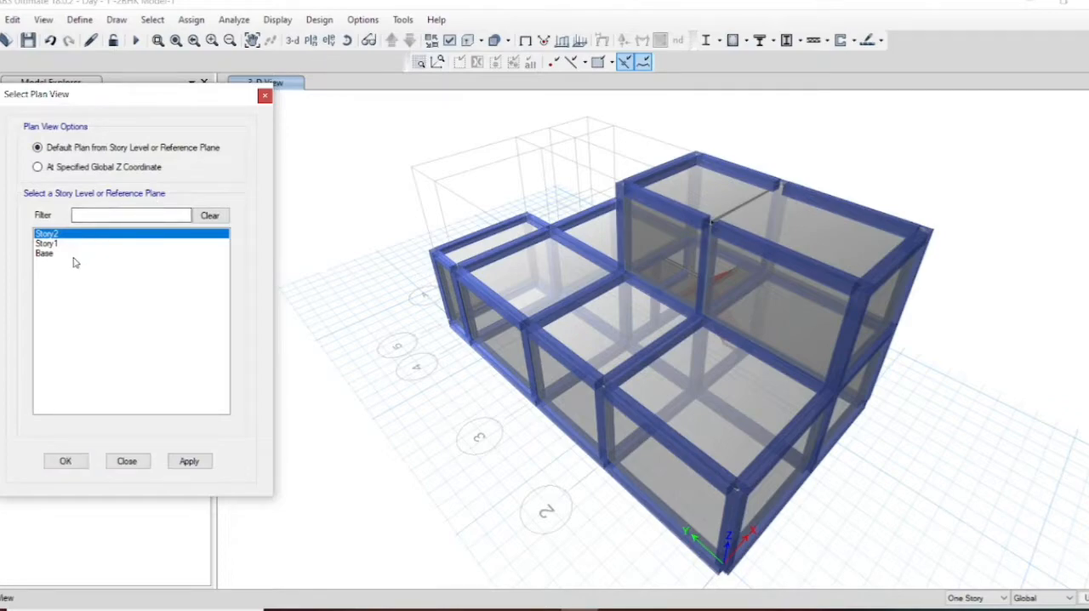
click(46, 253)
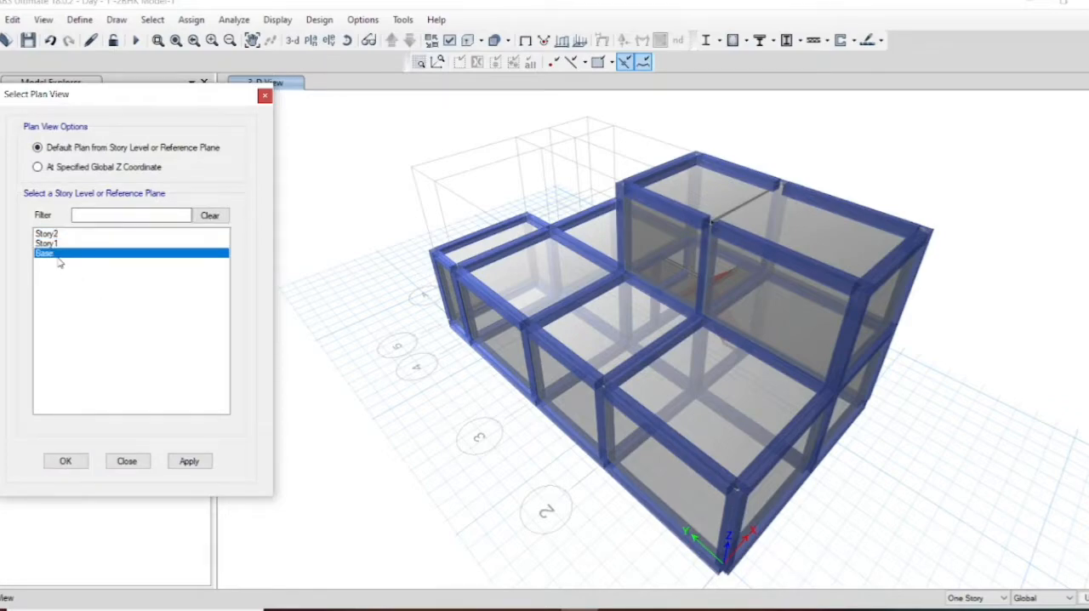
click(206, 460)
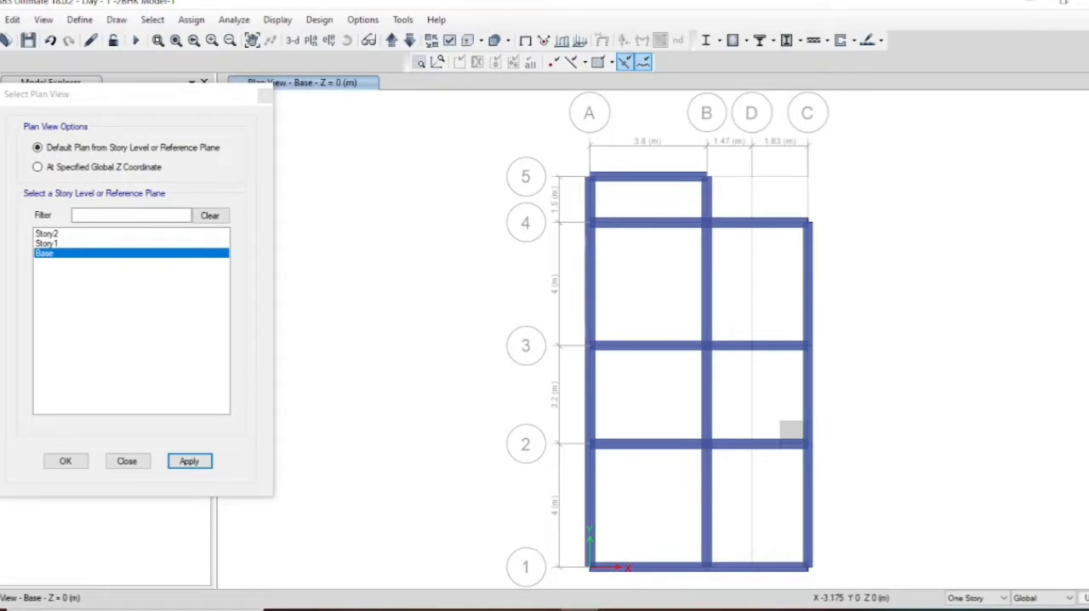
Step: Switch to Calculator and compute the building height ratio as 6 ÷ (4 + 3.2 + 4 + 1.5)
click(617, 609)
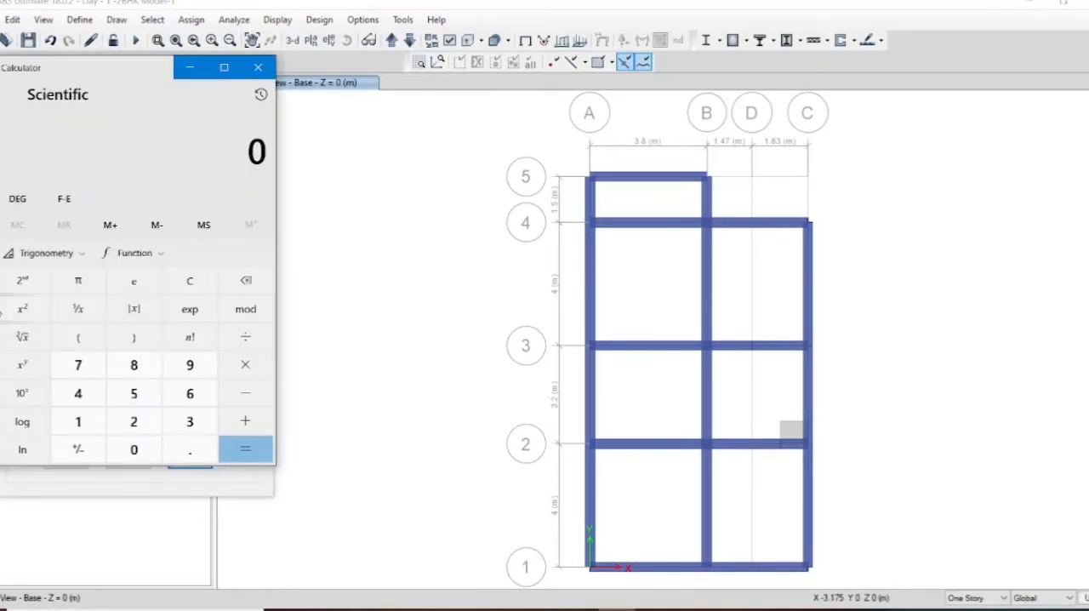
text(6/)
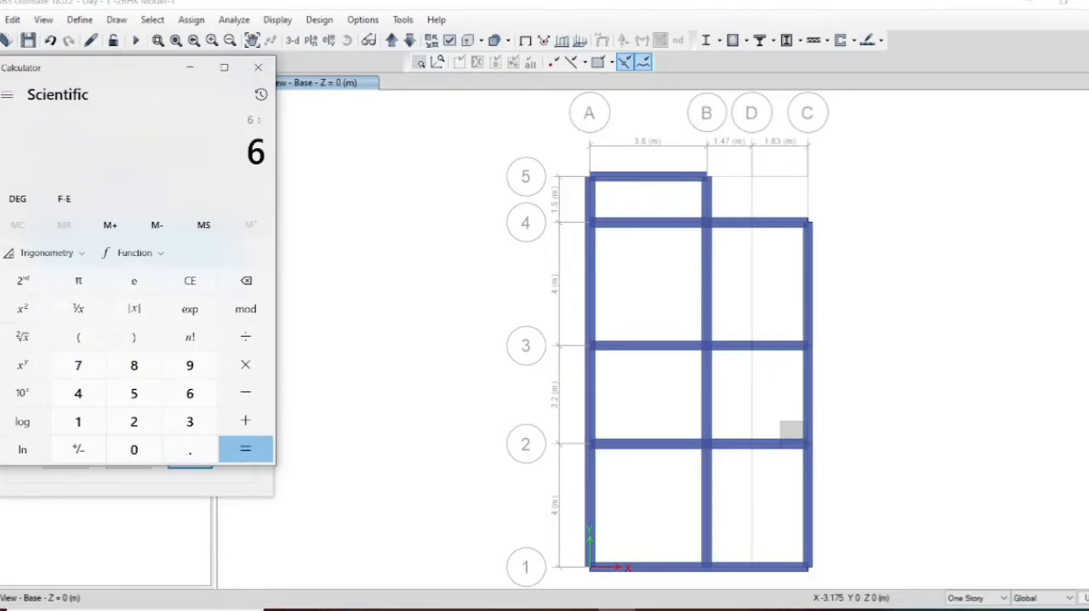
click(78, 337)
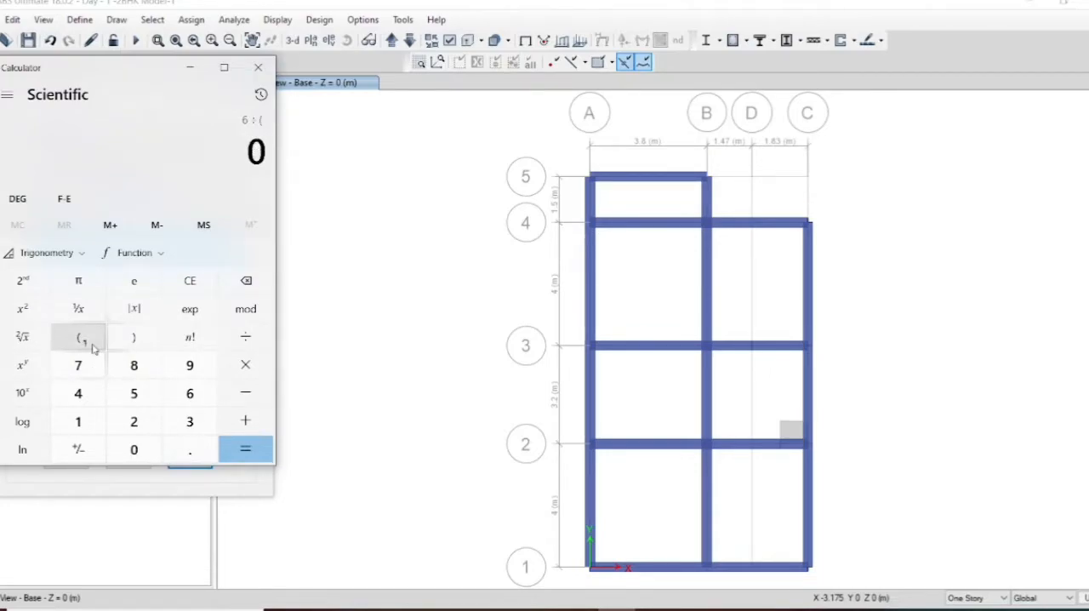
text(4)
text(3.2+4+)
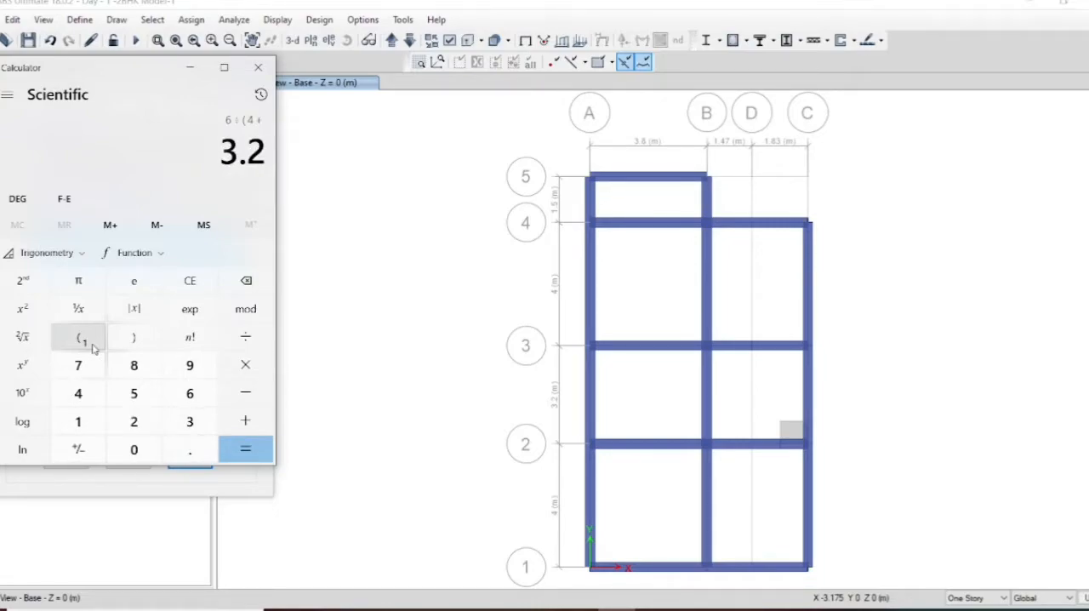
text(1.5)
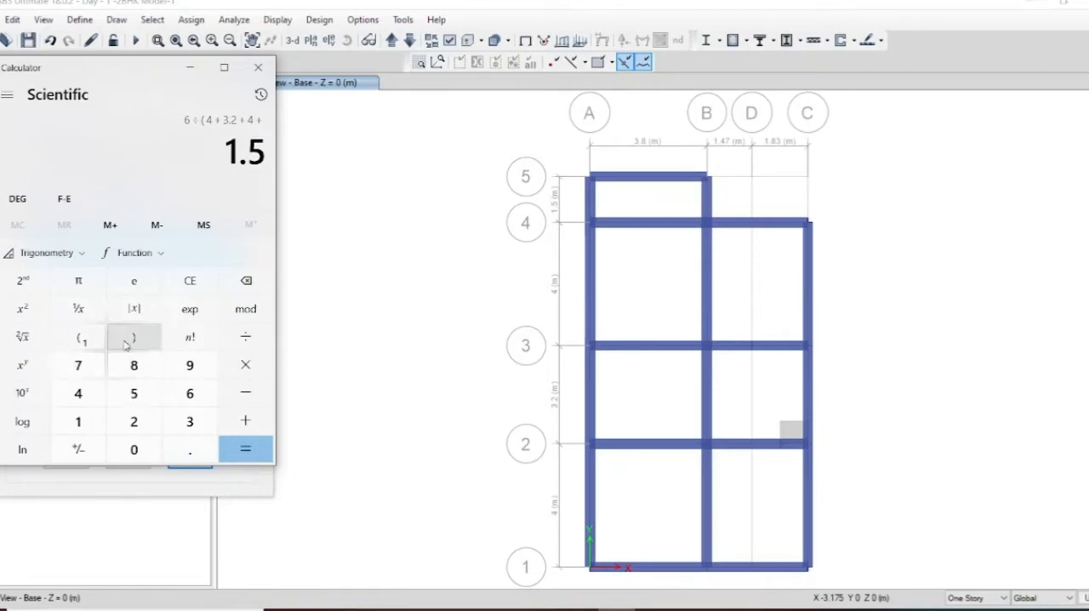
click(128, 338)
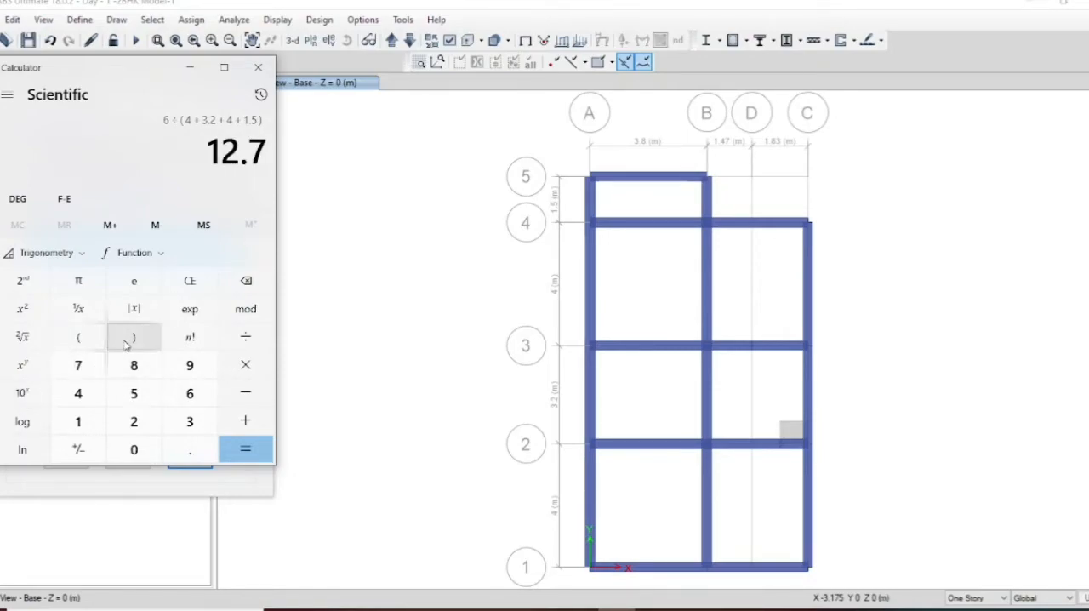
click(246, 451)
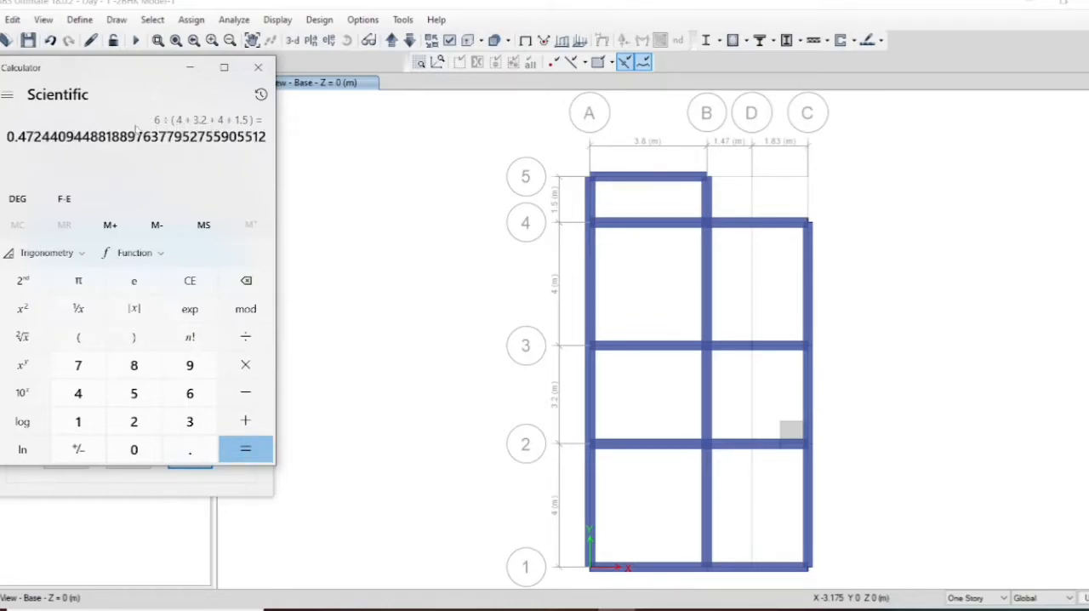
Step: Check the grid dimensions on the Base plan in ETABS, and return to Calculator to clear the previous calculation
click(501, 609)
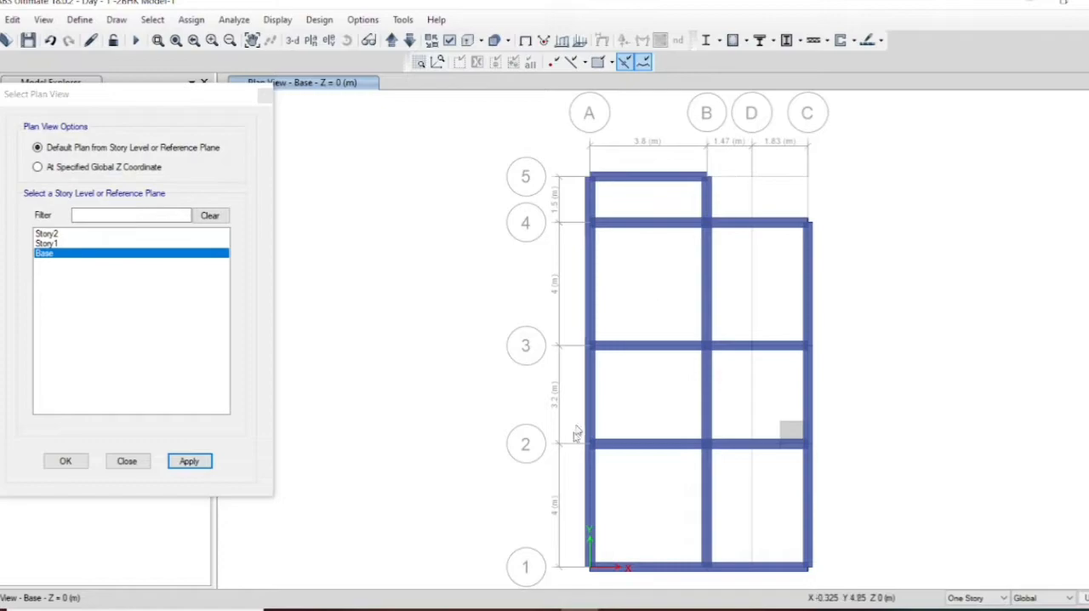
click(573, 609)
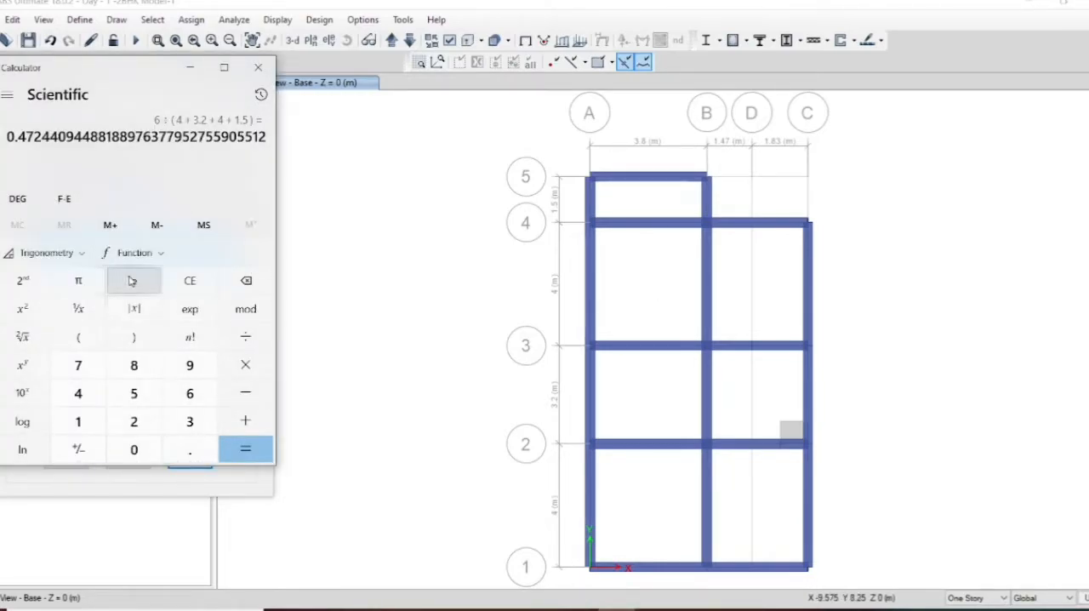
click(185, 290)
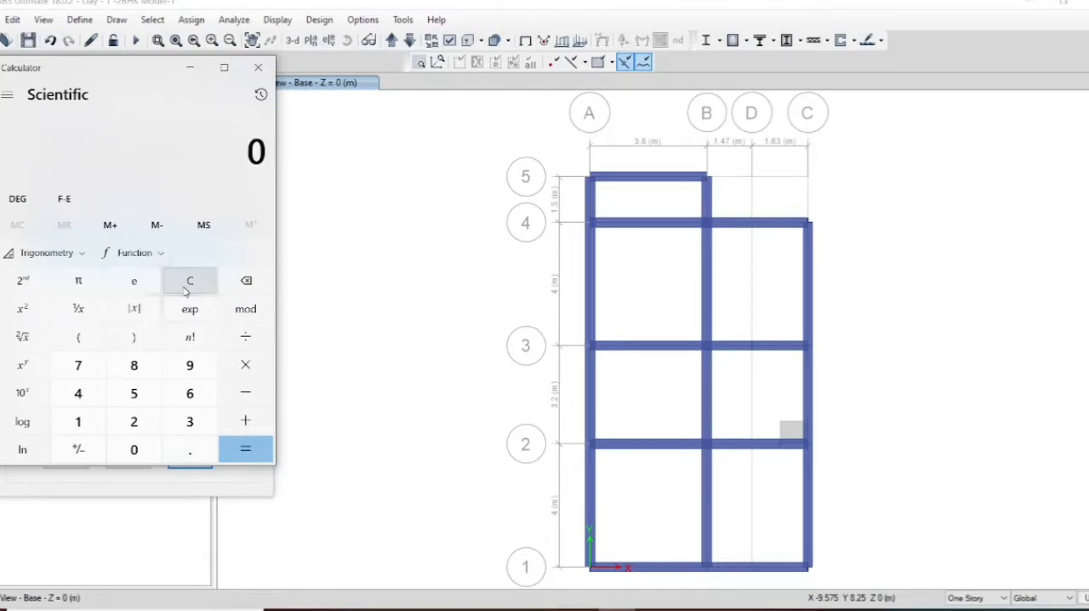
text(4)
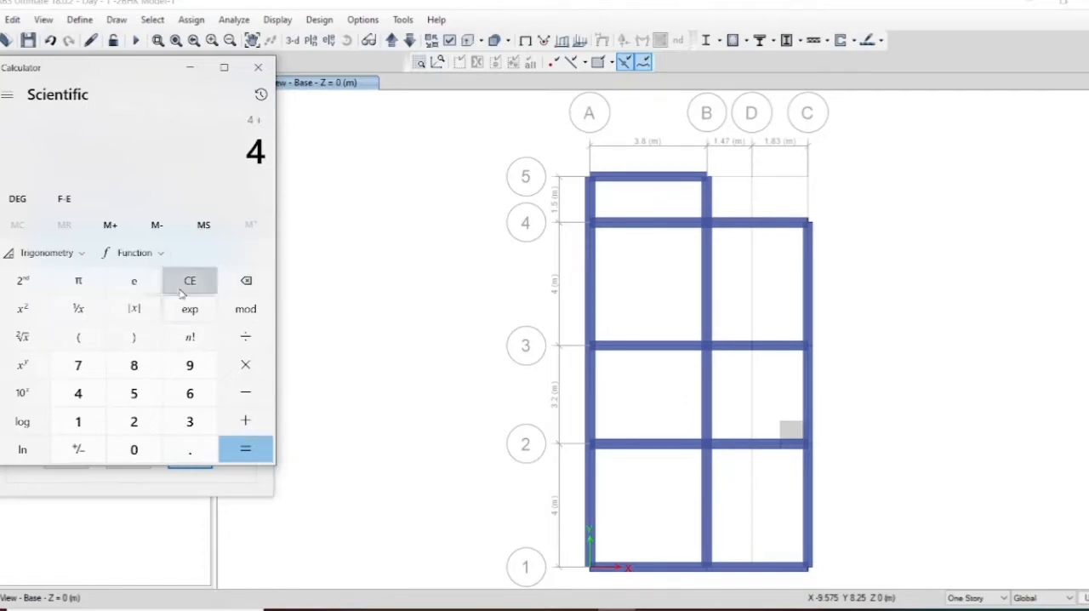
click(180, 289)
click(84, 341)
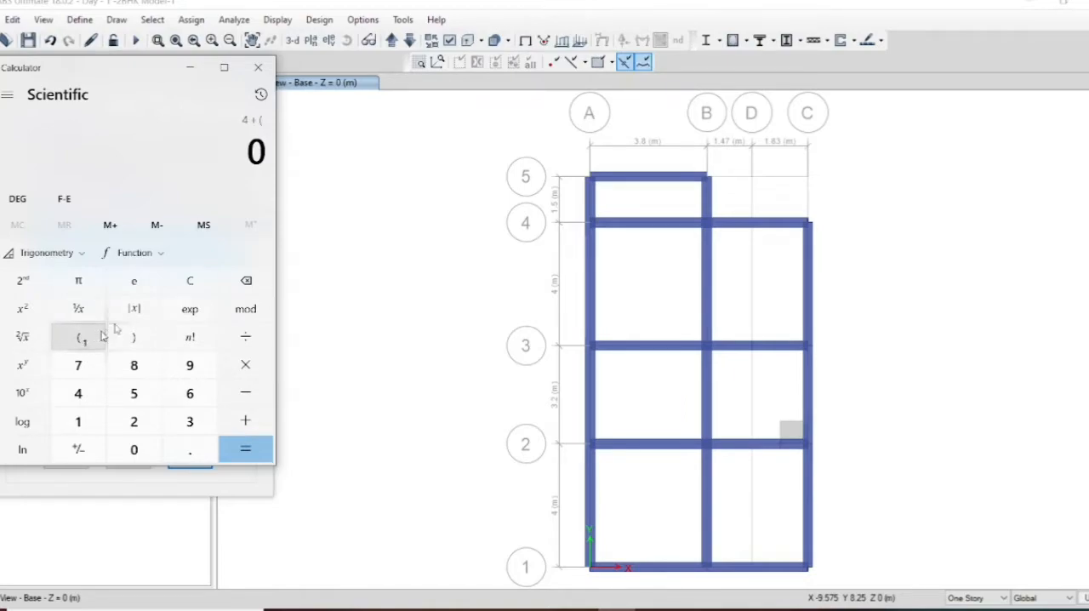
click(188, 286)
Step: Calculate the building plan ratio as (4 + 3.2 + 4 + 1.5) ÷ (3.8 + 1.47 + 1.83)
text(4+)
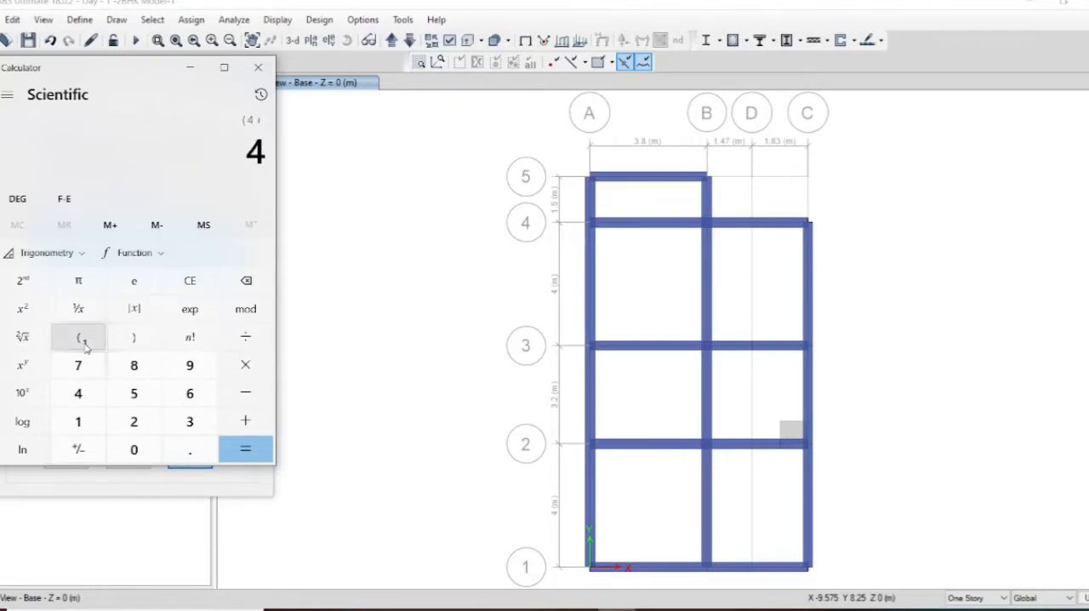
text(3.2+4+)
text(1.5)
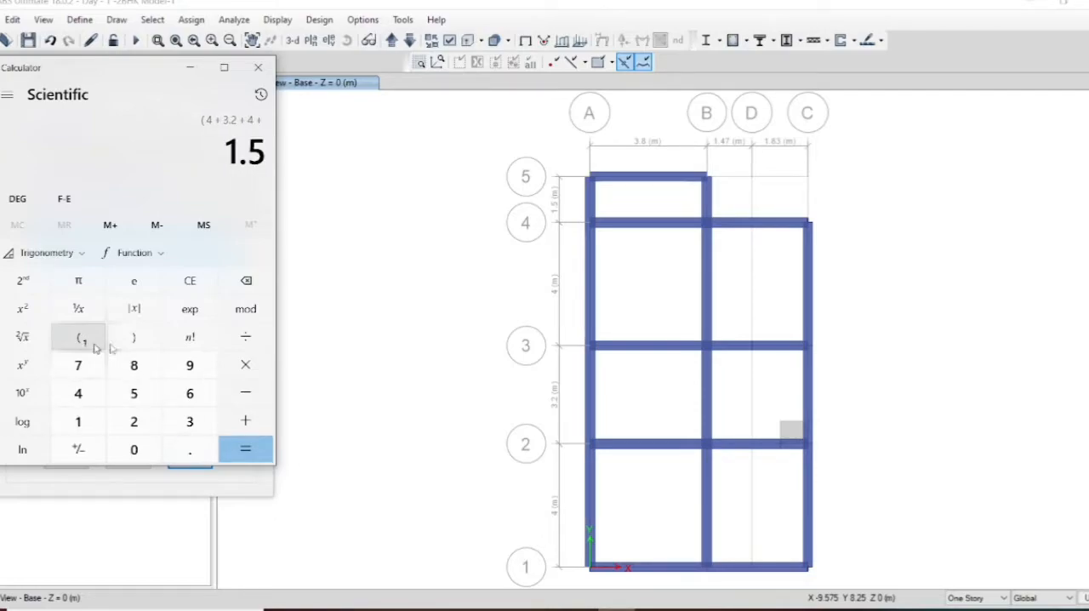
click(132, 340)
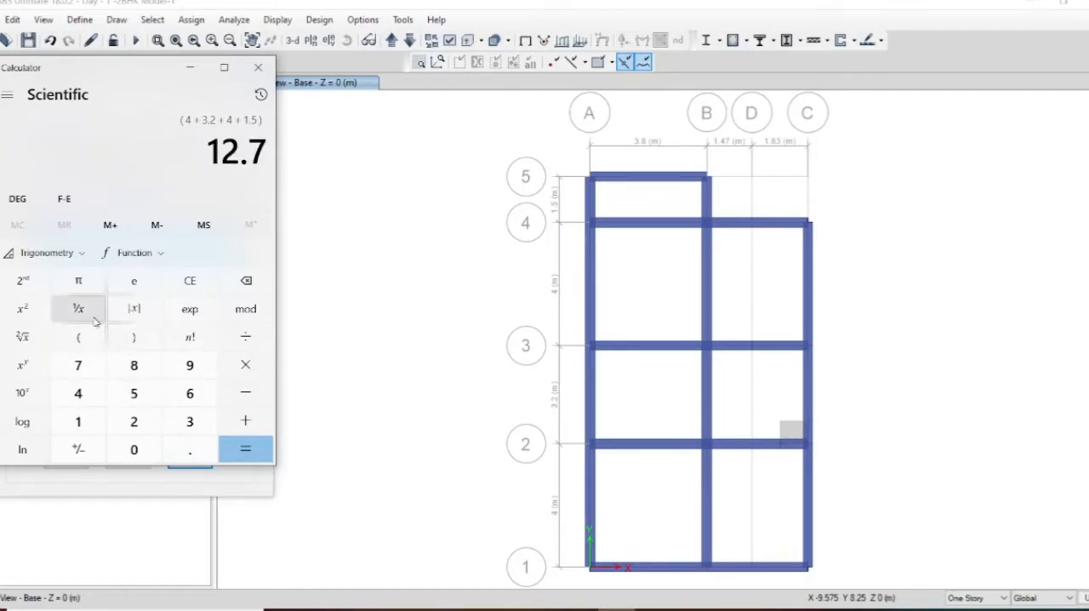
click(228, 339)
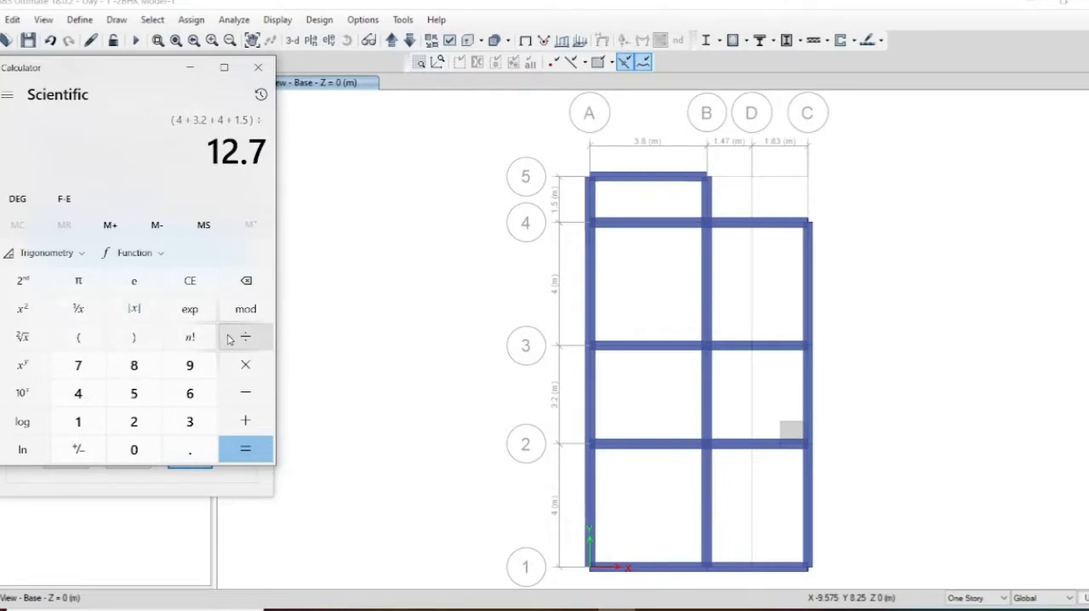
click(81, 341)
text(3.8+)
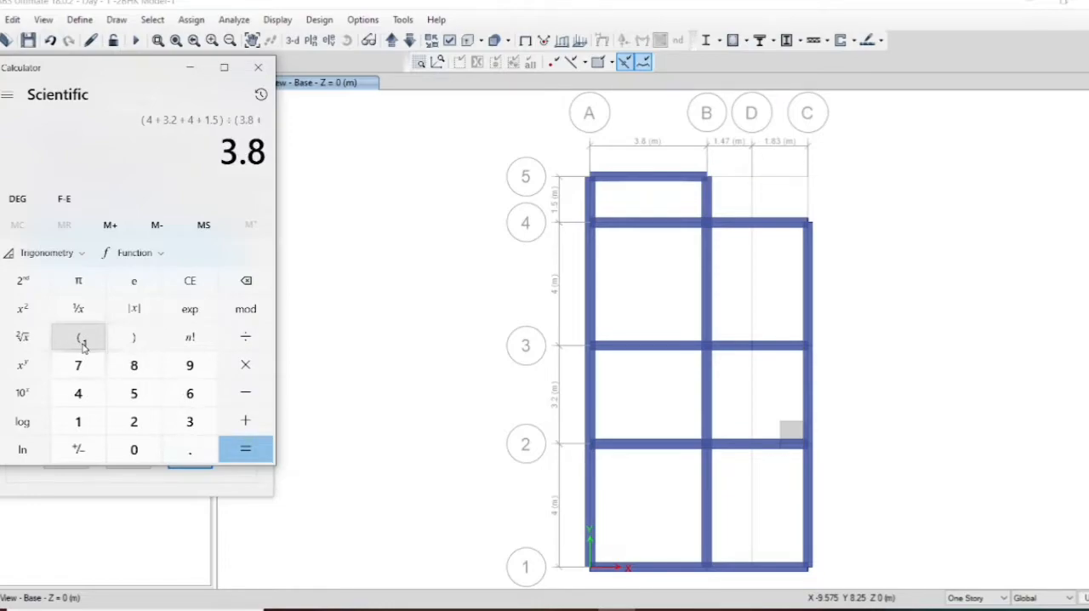
text(1.47+)
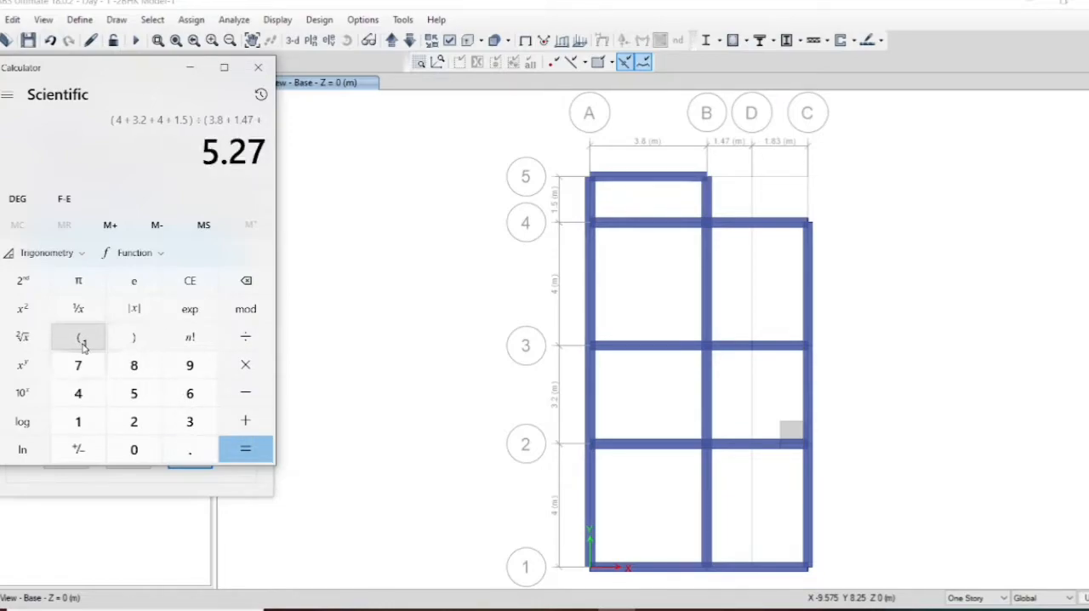
text(1.83)
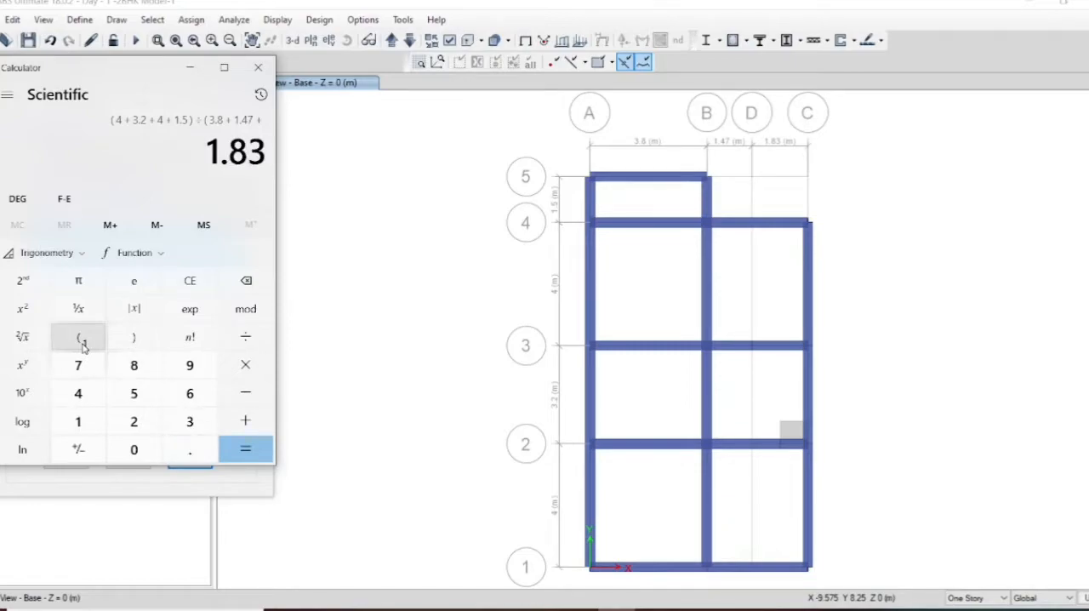
click(132, 340)
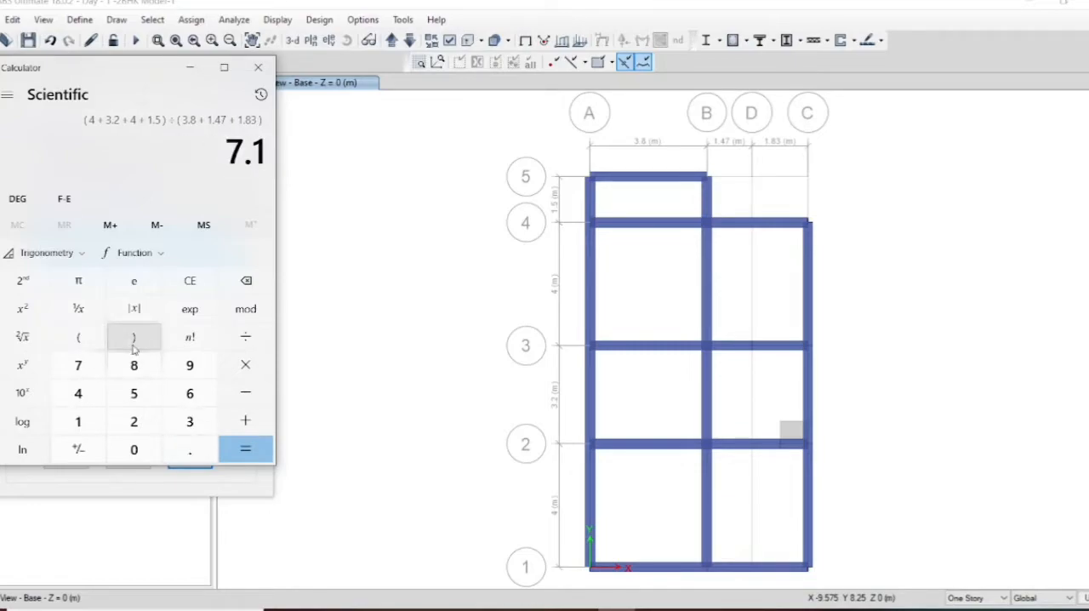
click(260, 460)
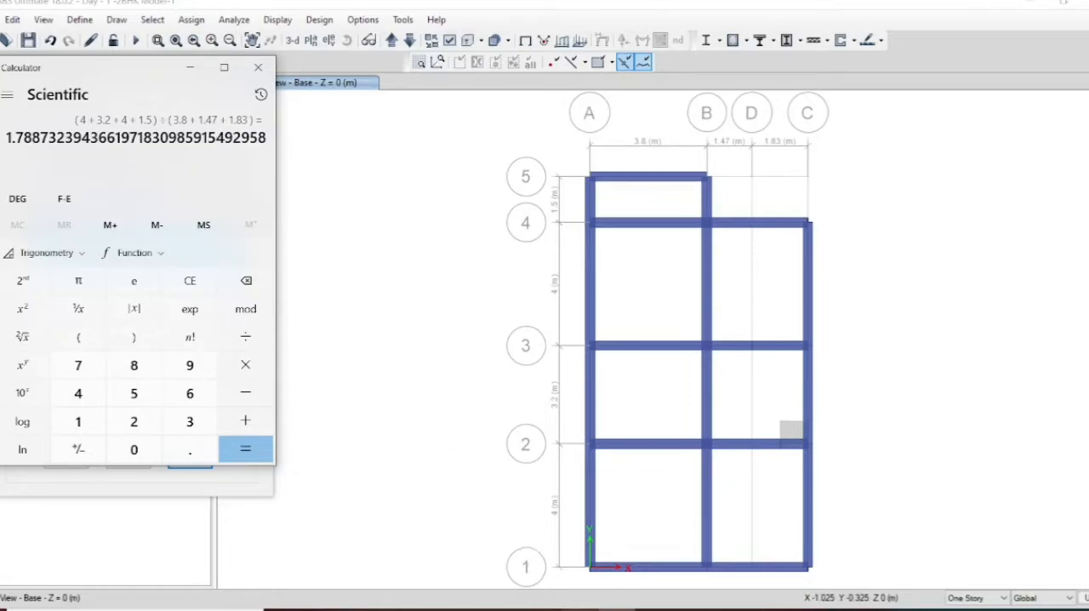
Step: Switch to the EDP-2 presentation in PowerPoint and compare the calculated plan ratio with Table 5, External Pressure Coefficients for walls
mouse_move(578, 607)
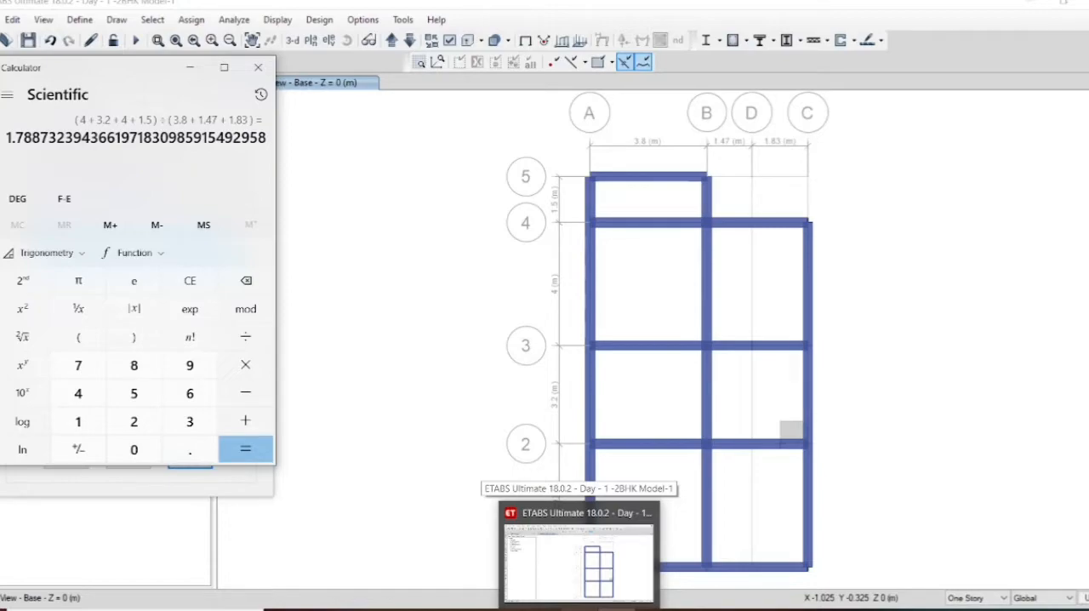
click(578, 561)
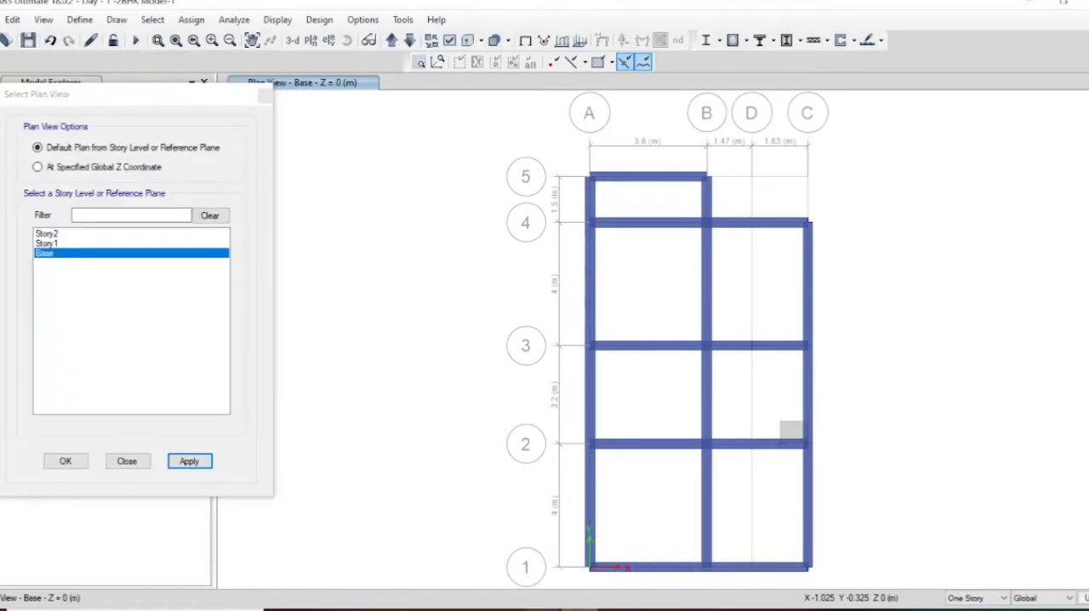
mouse_move(544, 606)
click(618, 577)
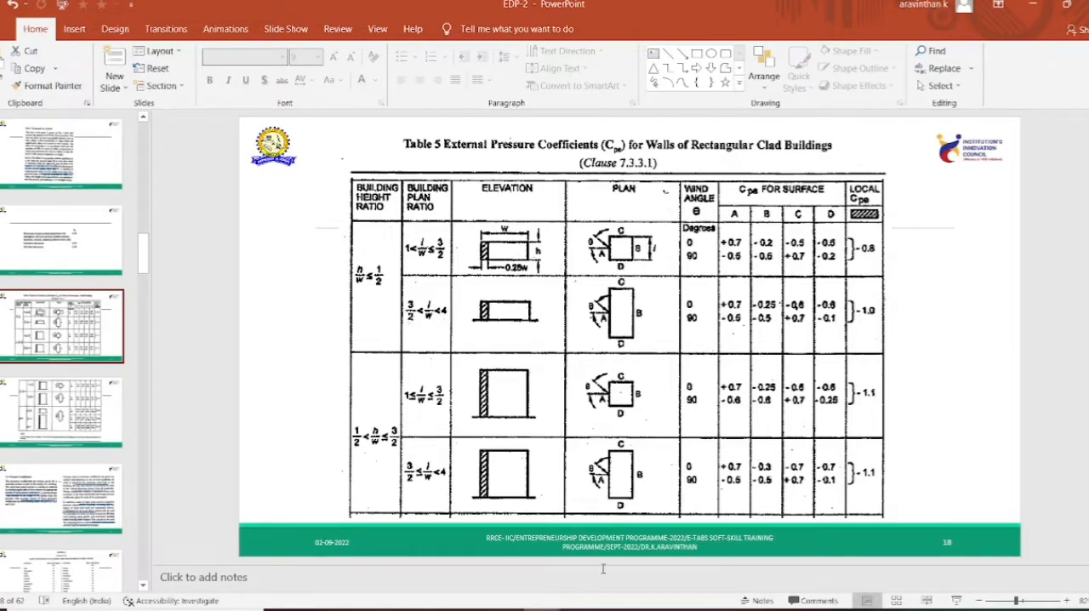
key(alt+Tab)
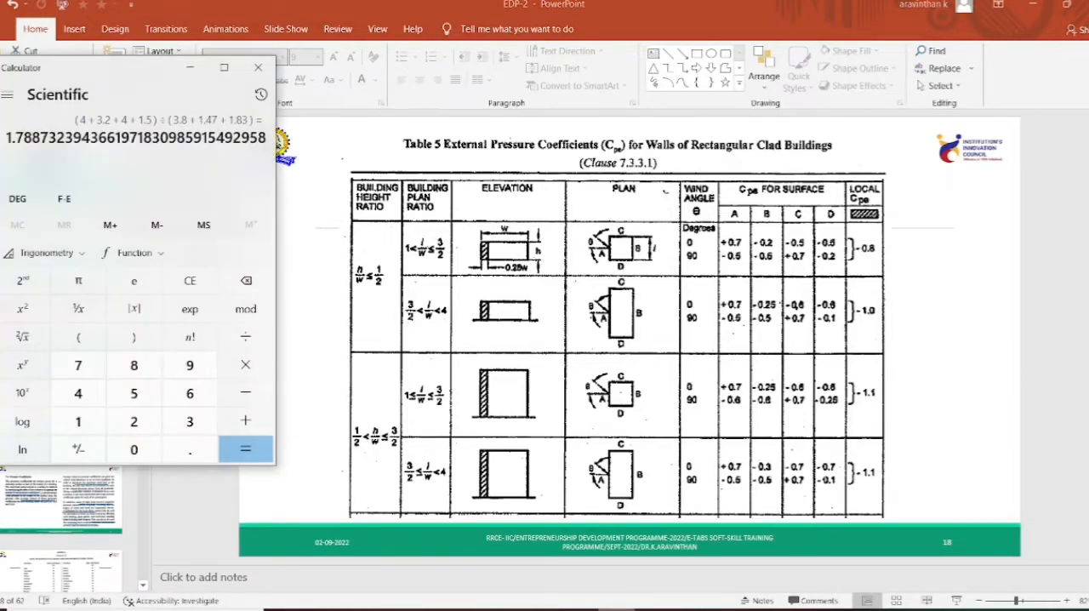
key(alt+Tab)
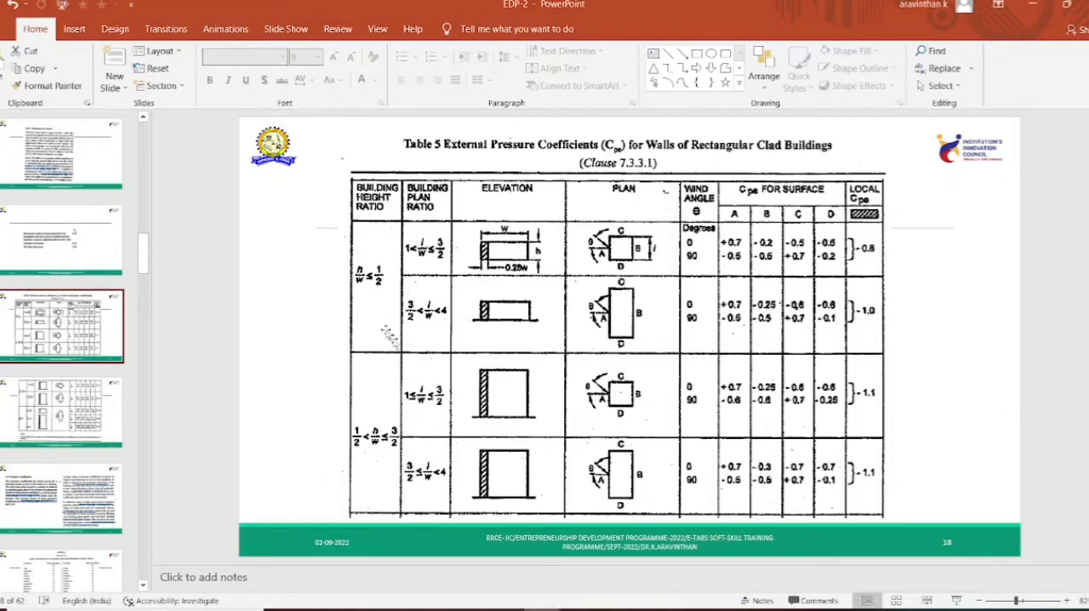
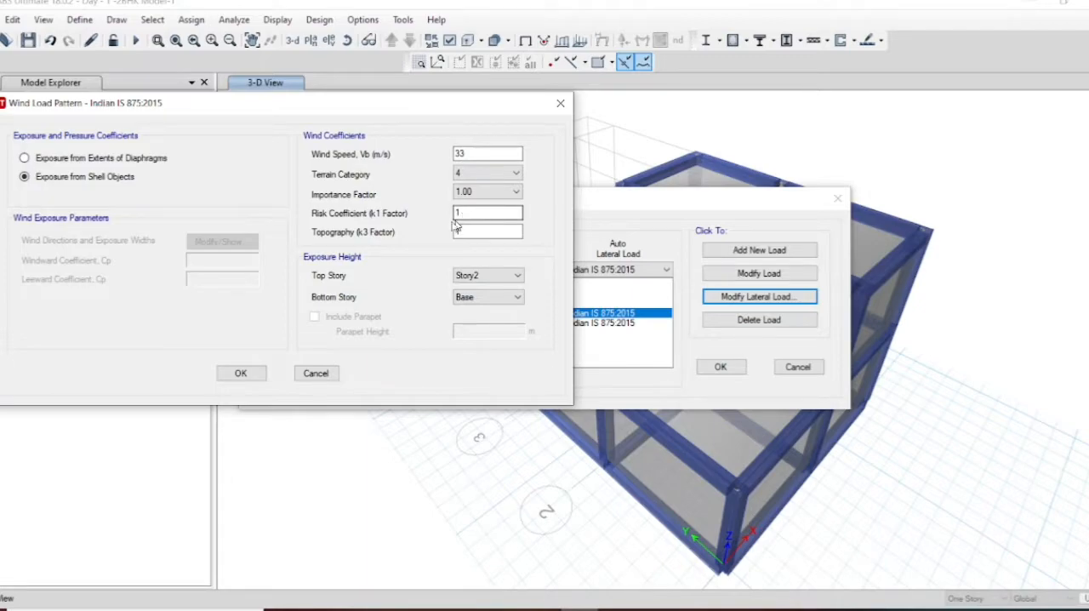
Step: Switch to the EDP-2 presentation in PowerPoint and read clause 6.3.3 on the topography (k3) factor
click(477, 235)
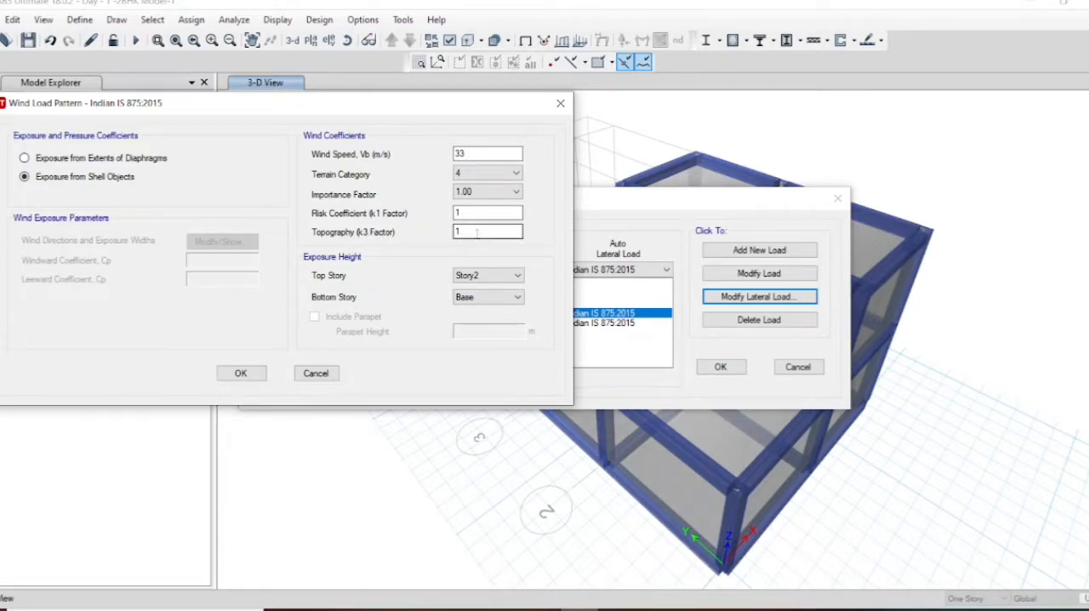
click(540, 609)
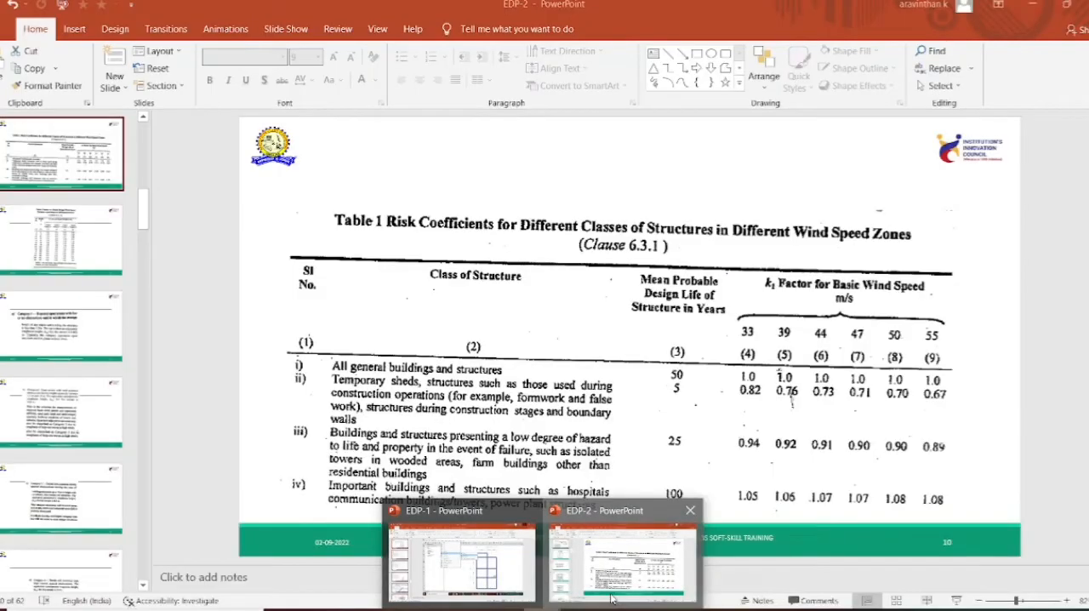
click(622, 558)
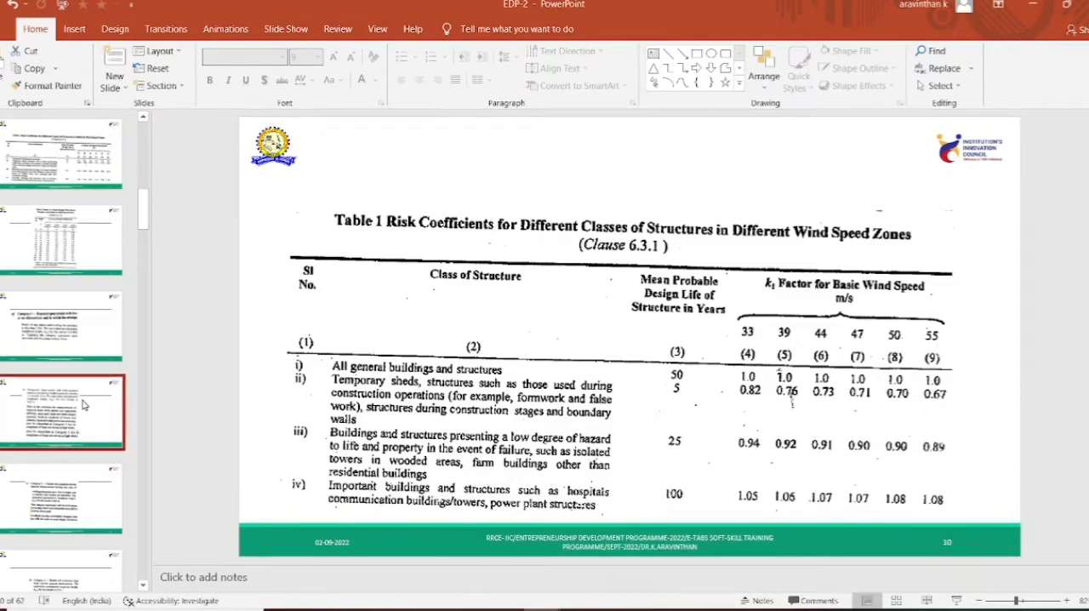
key(Down)
key(Down)
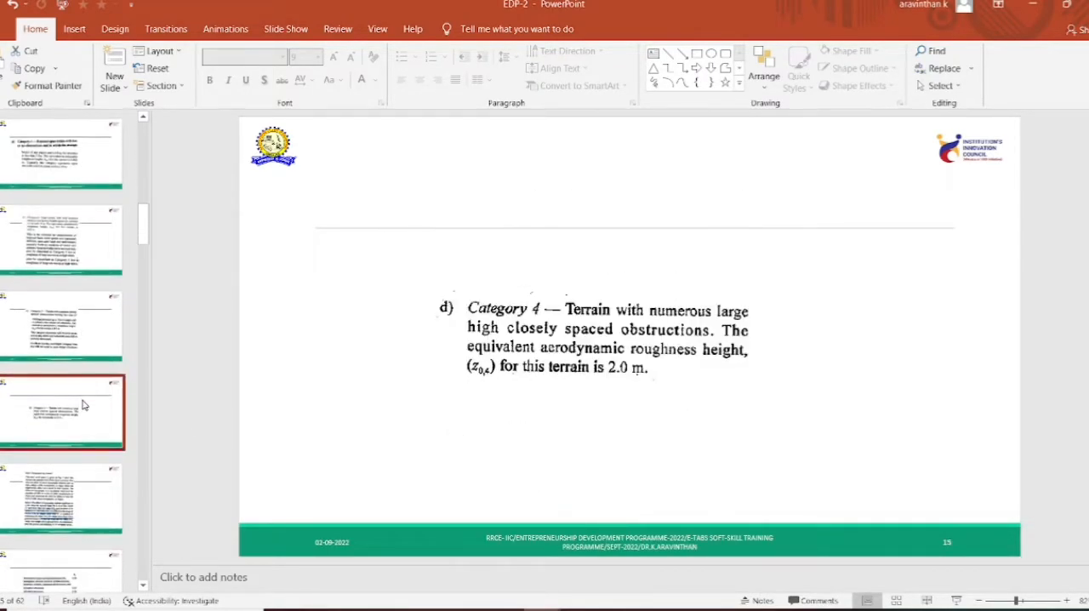
key(Down)
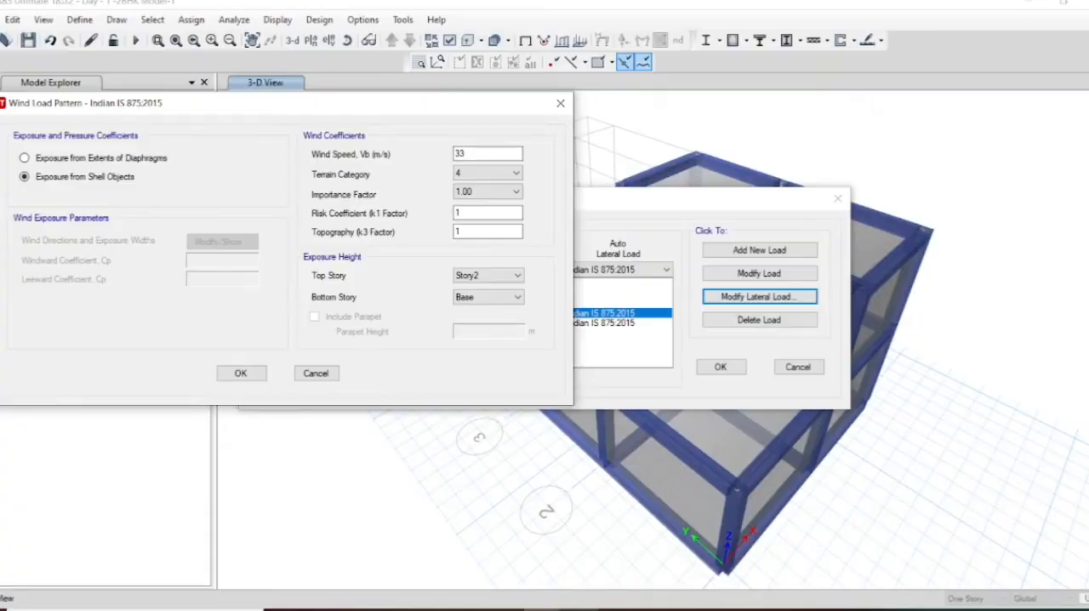
Step: Return to ETABS and accept the Wind - x lateral load with topography factor 1 and exposure height from Base to Story2
click(467, 231)
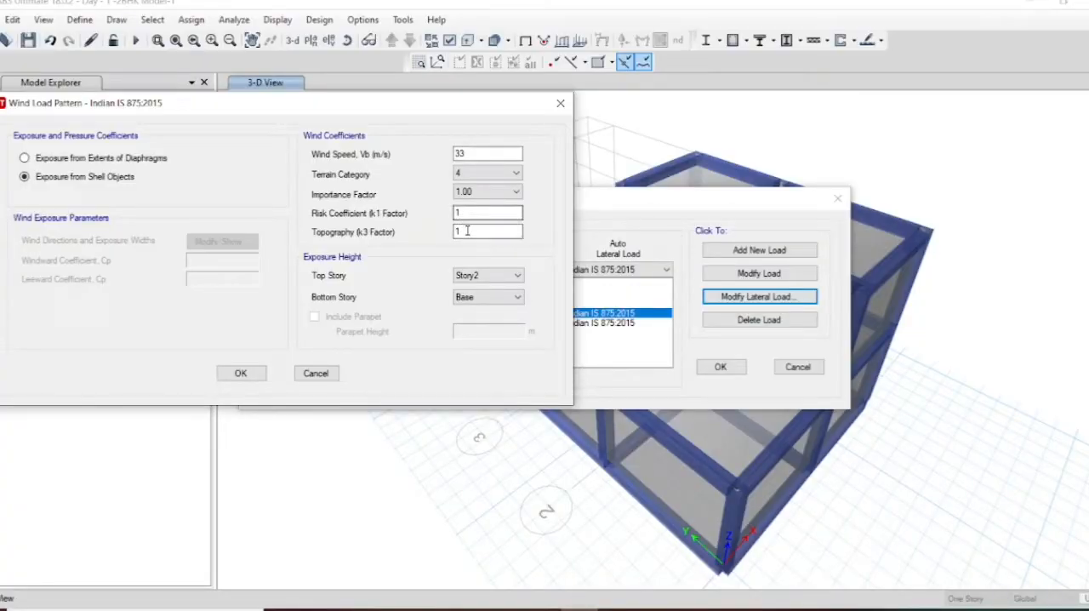
key(Tab)
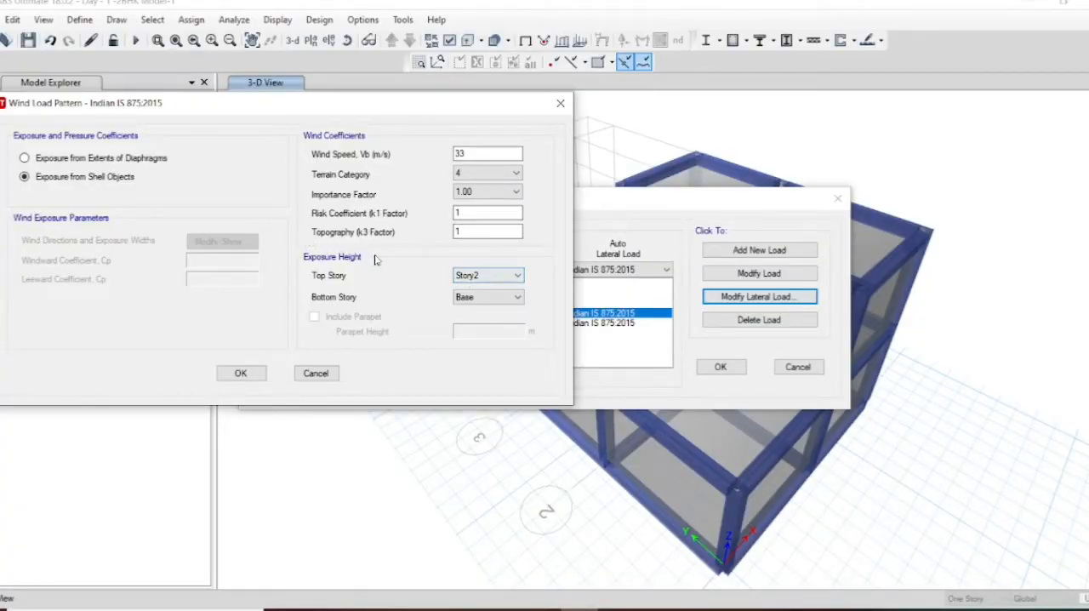
click(489, 277)
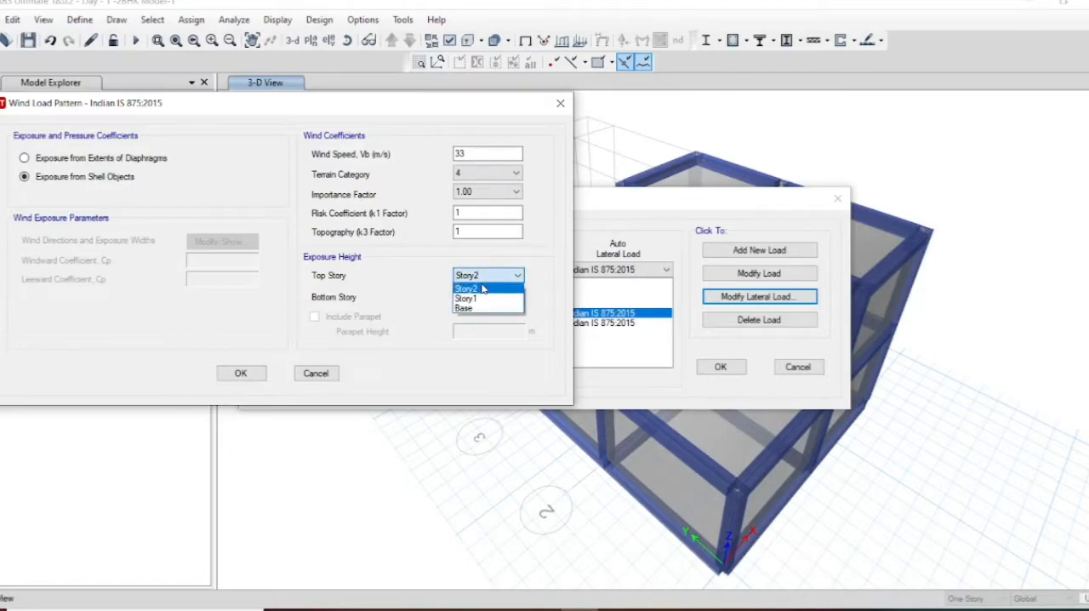
key(Tab)
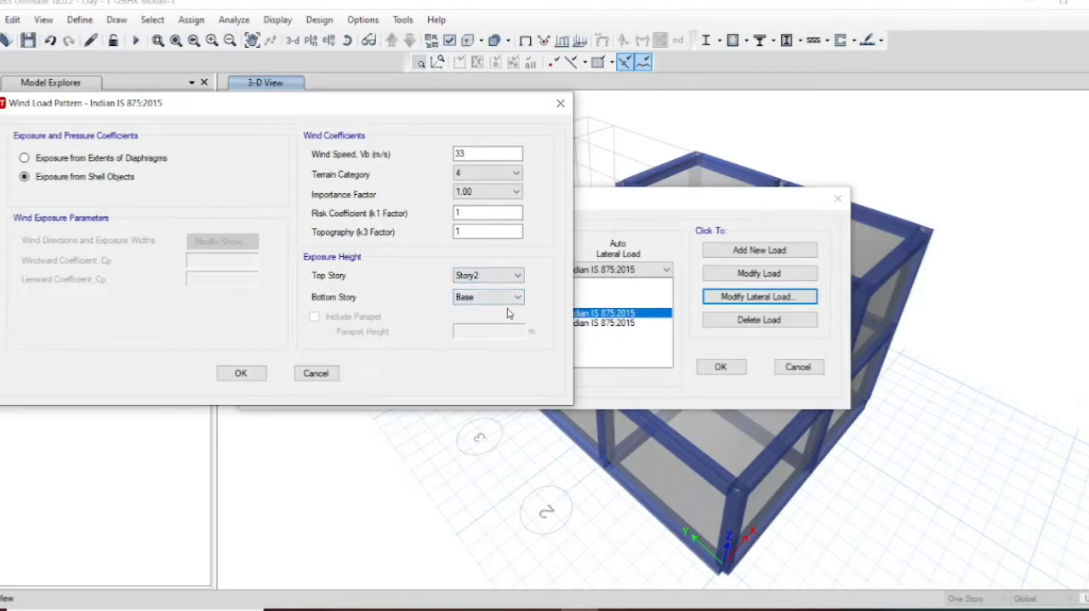
click(259, 378)
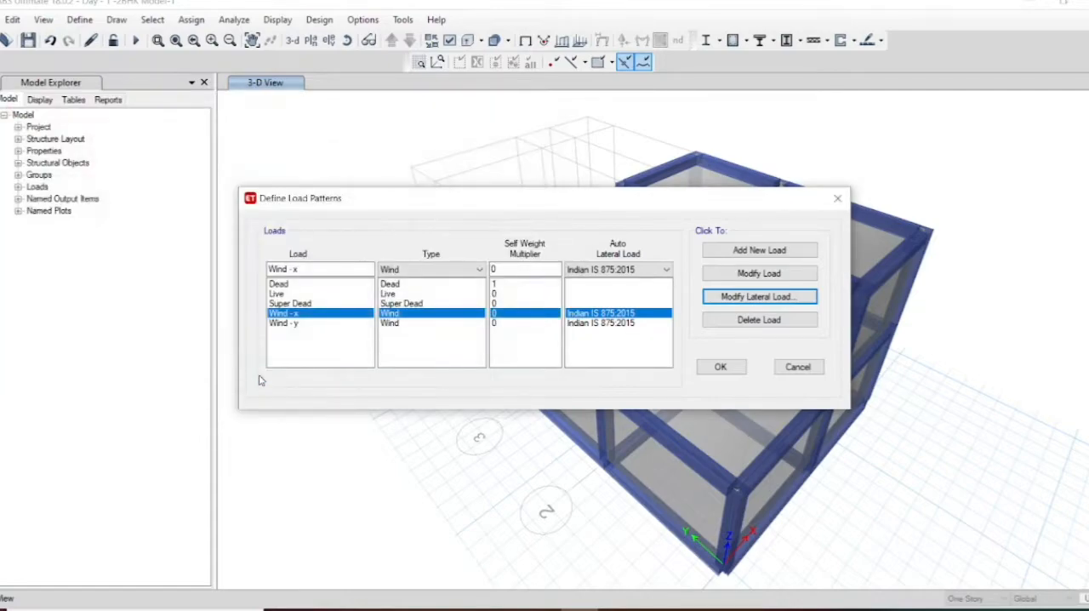
Step: Set the Wind - y lateral load to exposure from shell objects, wind speed 33 m/s and terrain category 4, and accept the load patterns
click(595, 325)
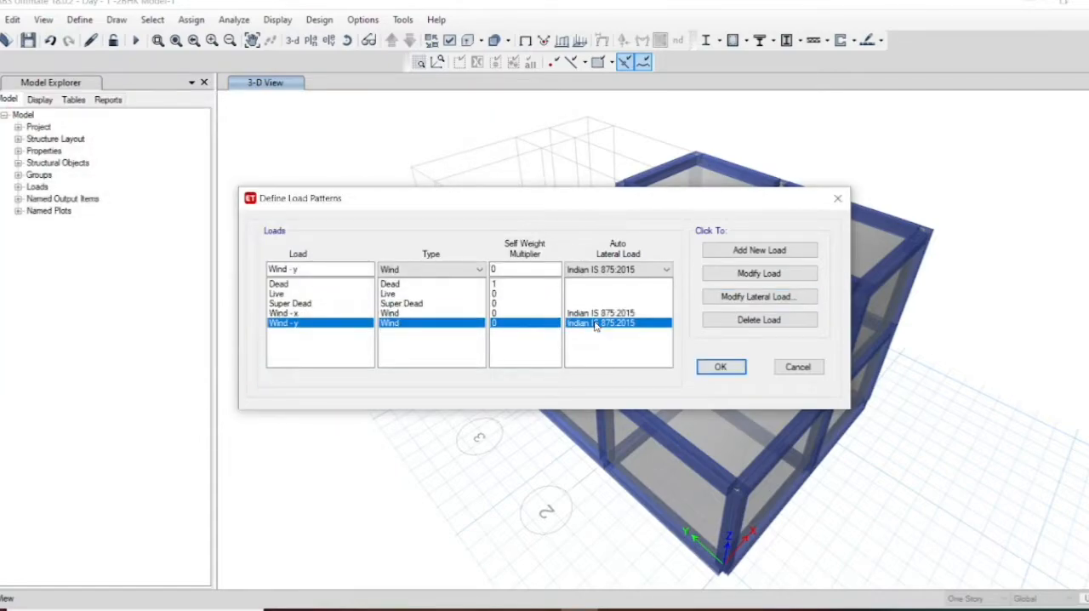
click(738, 297)
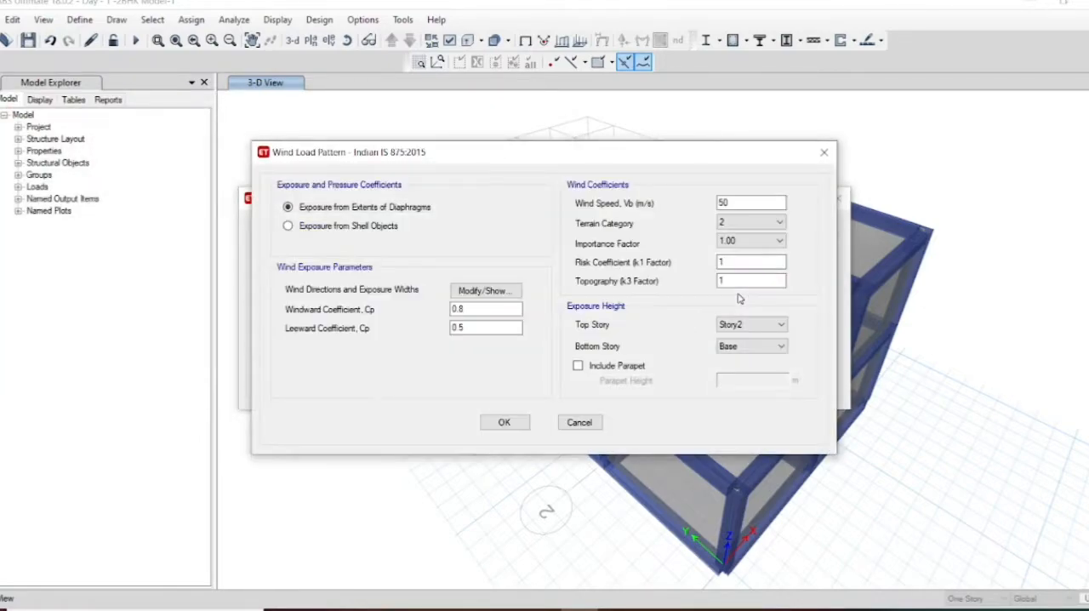
click(288, 226)
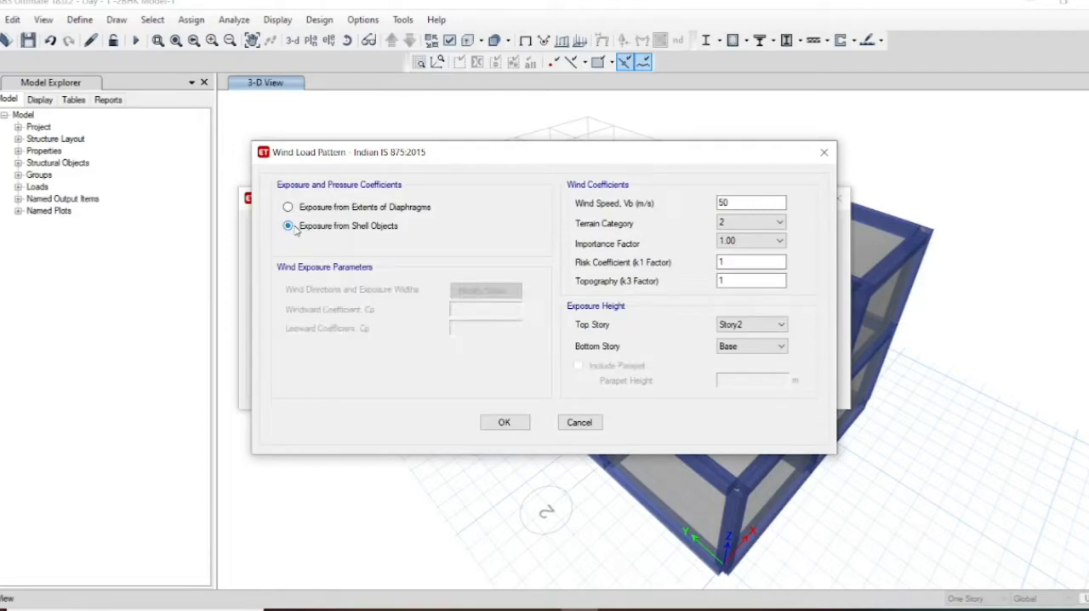
drag(739, 204, 694, 214)
text(33)
click(742, 224)
click(738, 263)
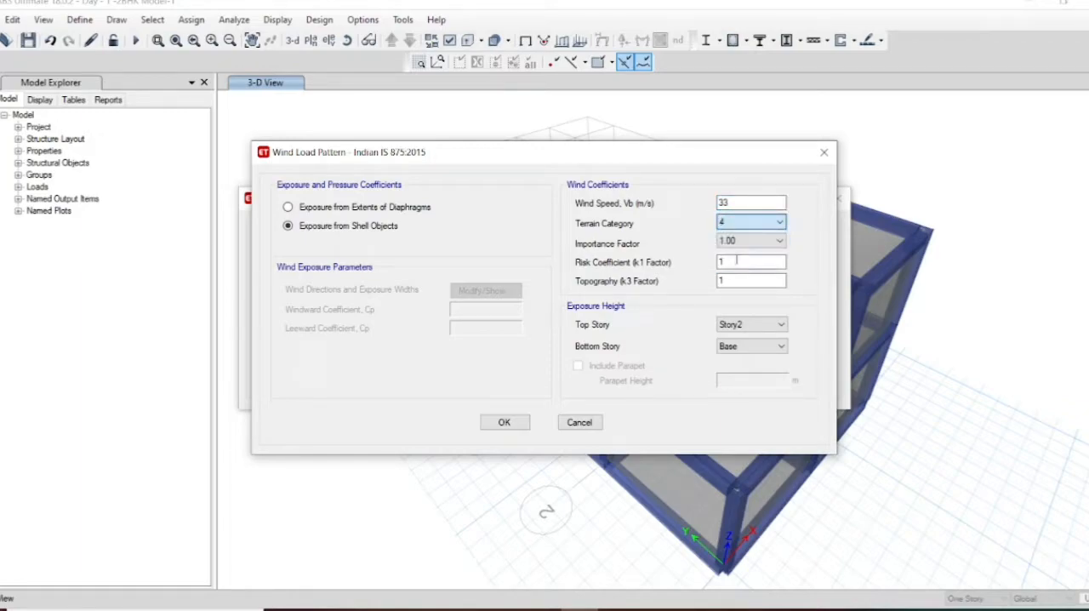
click(747, 349)
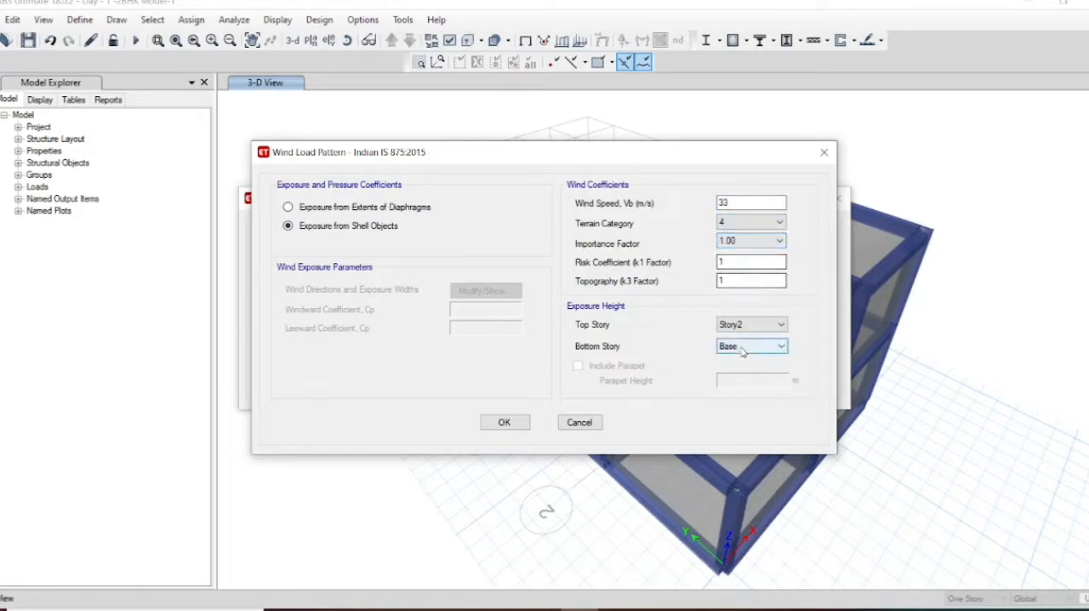
click(499, 426)
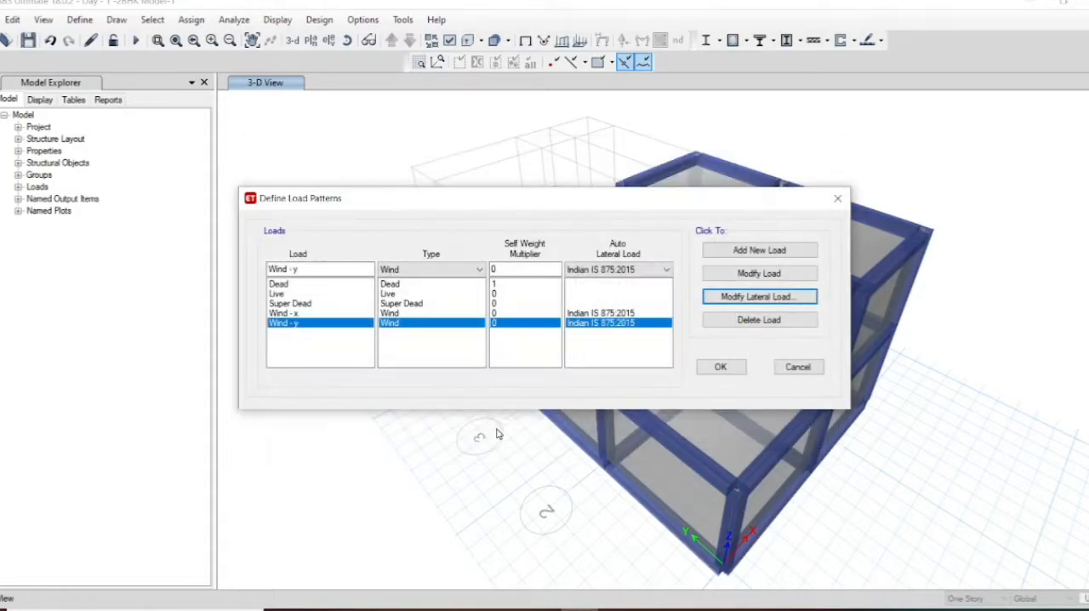
click(720, 367)
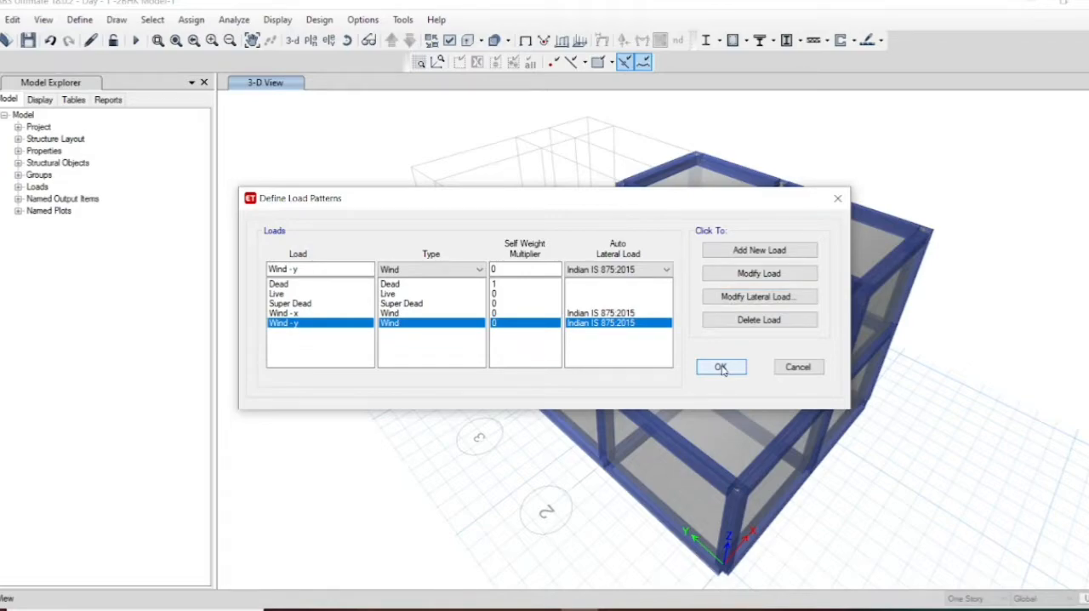
click(721, 367)
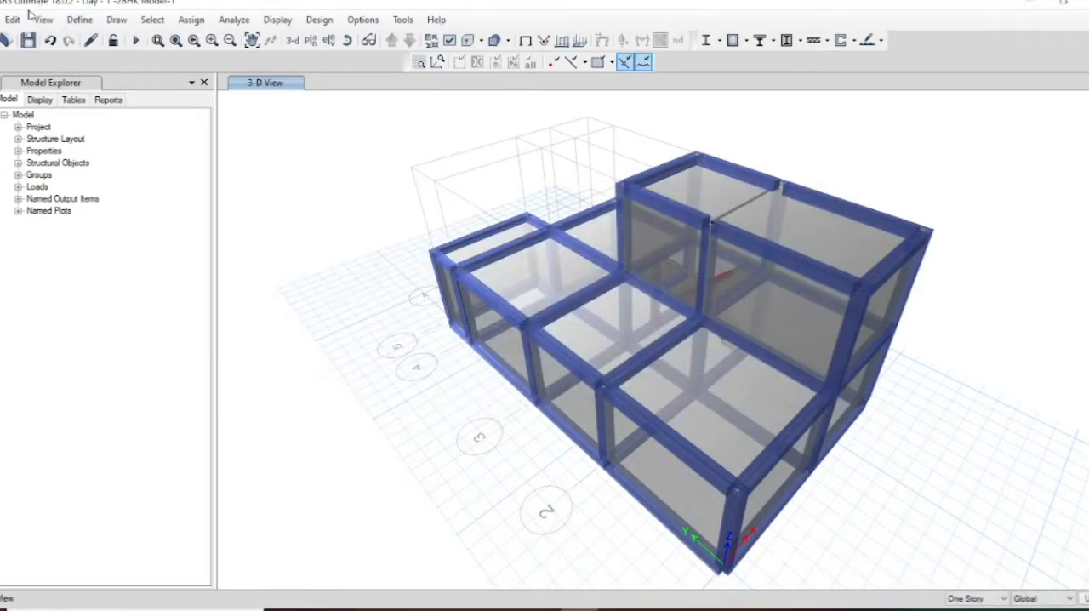
Step: Delete the existing load combinations UDCon1 and UDCon2
click(76, 19)
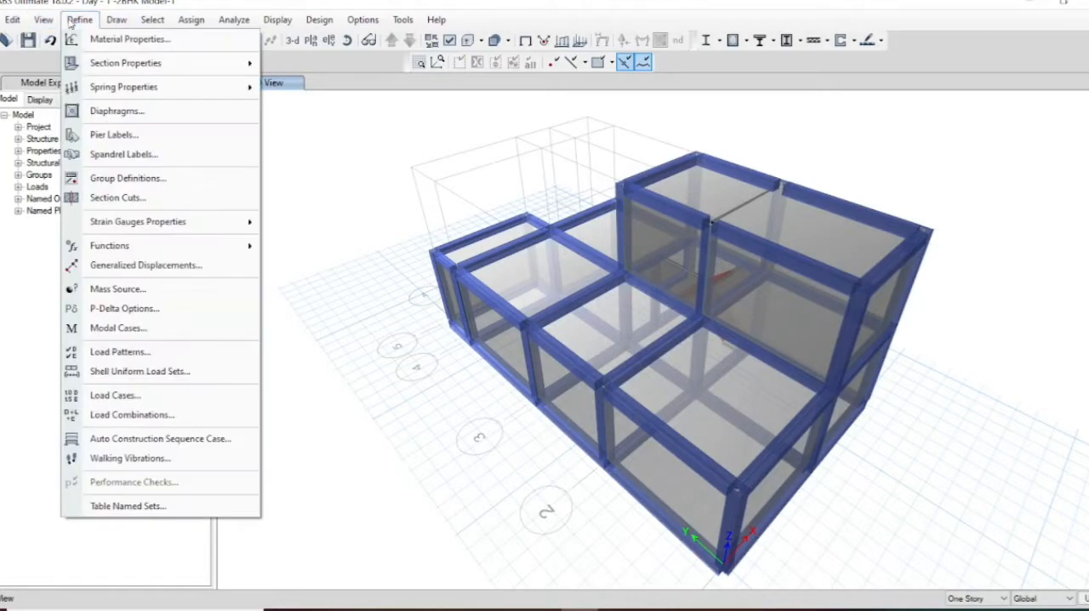
click(124, 414)
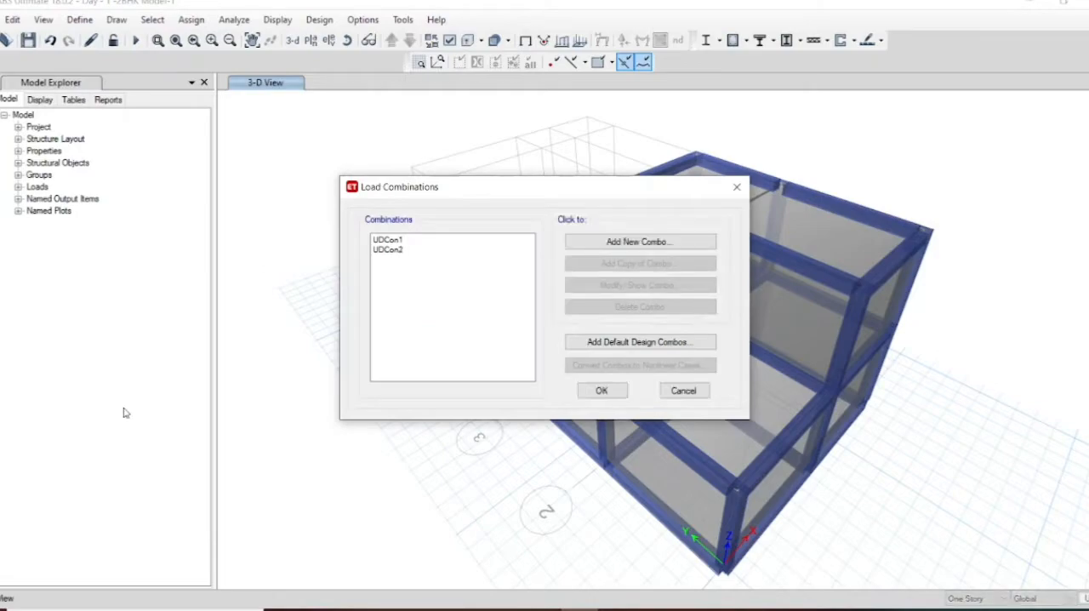
click(393, 240)
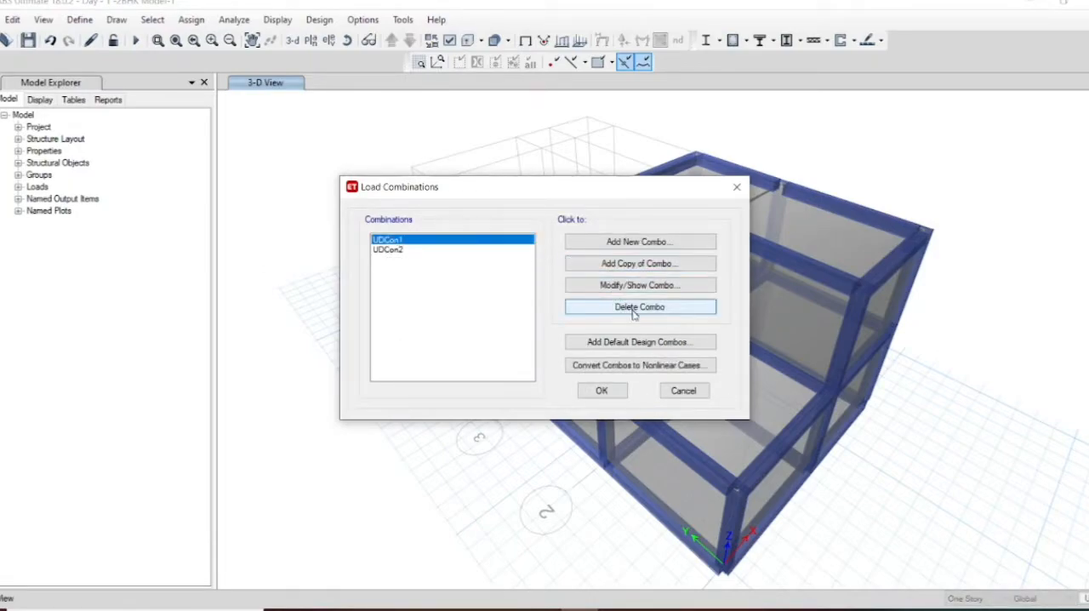
click(635, 311)
click(635, 311)
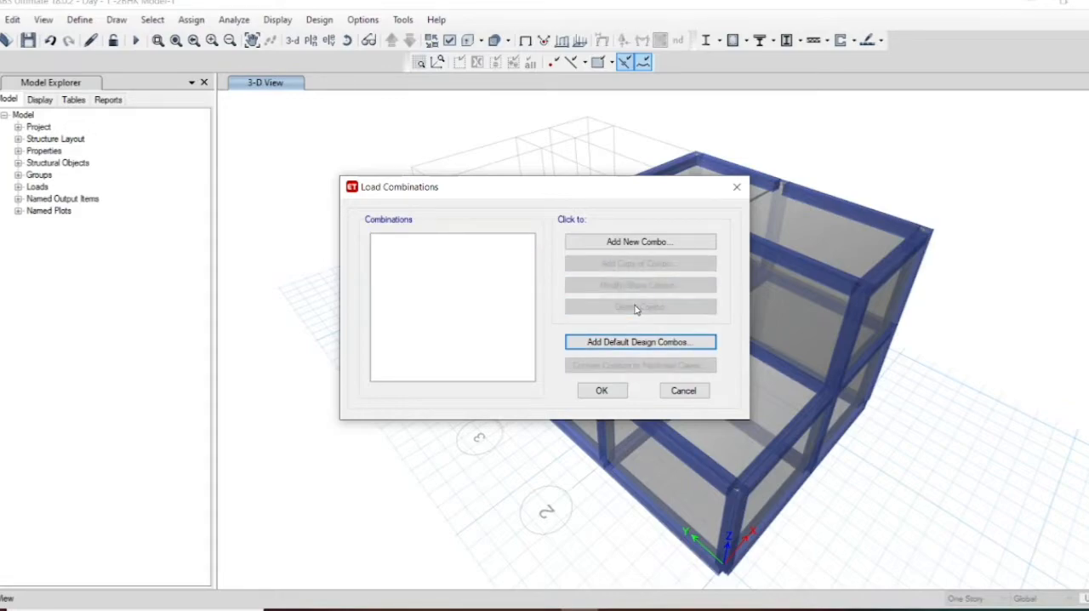
Step: Add the default design combinations for concrete frame design and accept the load combinations
click(585, 341)
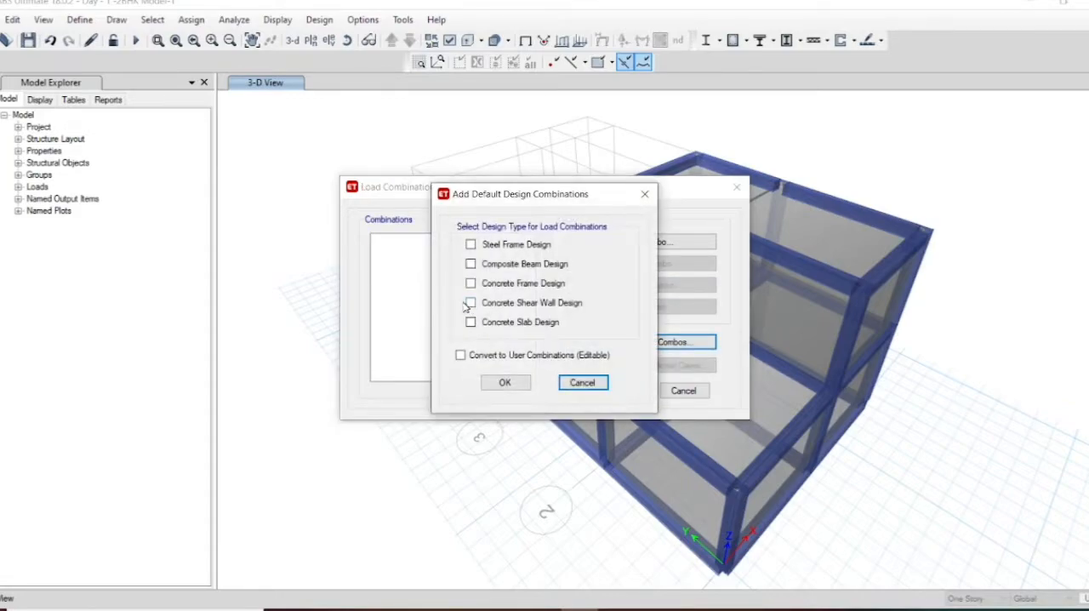
click(470, 283)
click(505, 381)
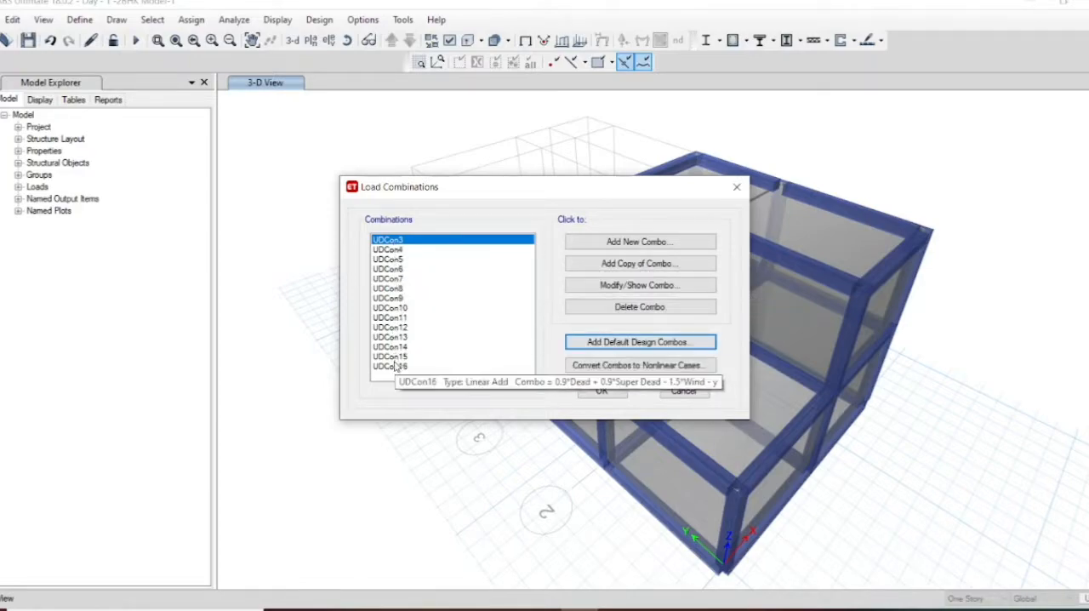
key(Tab)
click(388, 250)
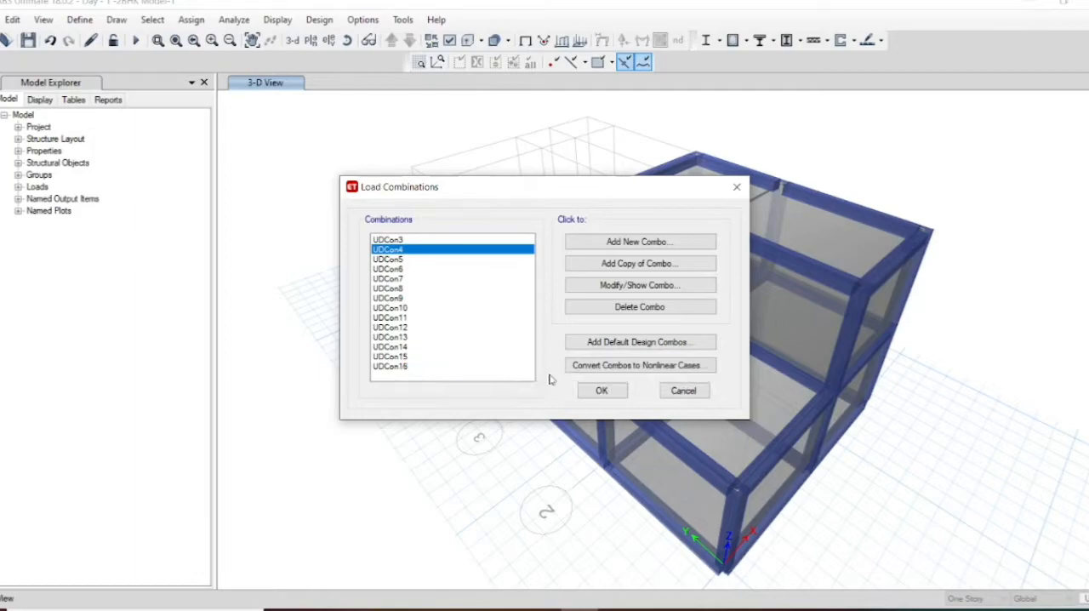
click(592, 391)
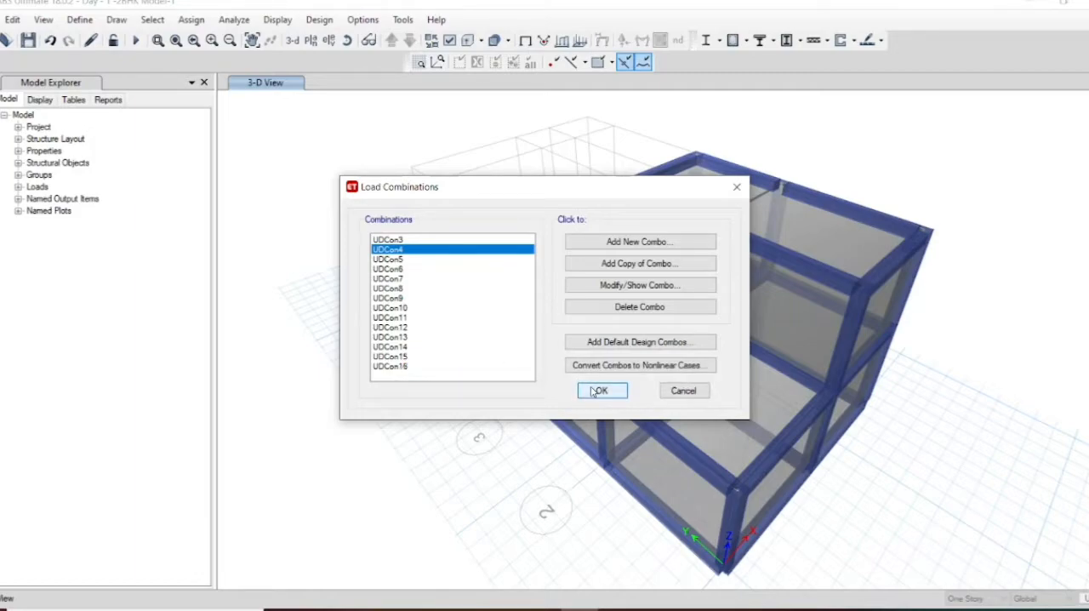
click(592, 390)
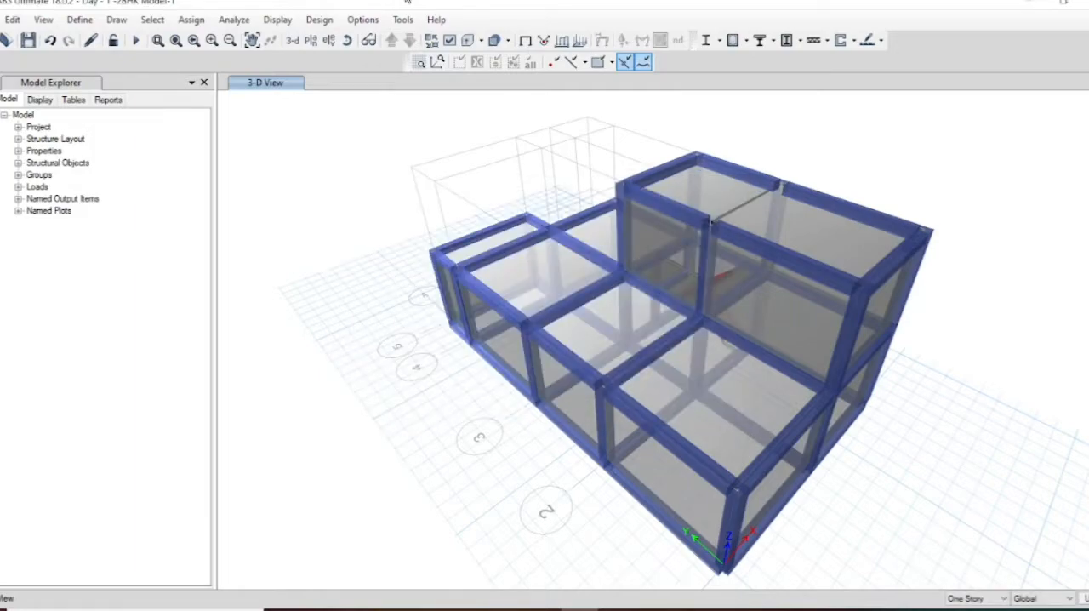
Step: Open the shell load assignment for wind pressure coefficients and move its dialog clear of the 3D model
click(190, 21)
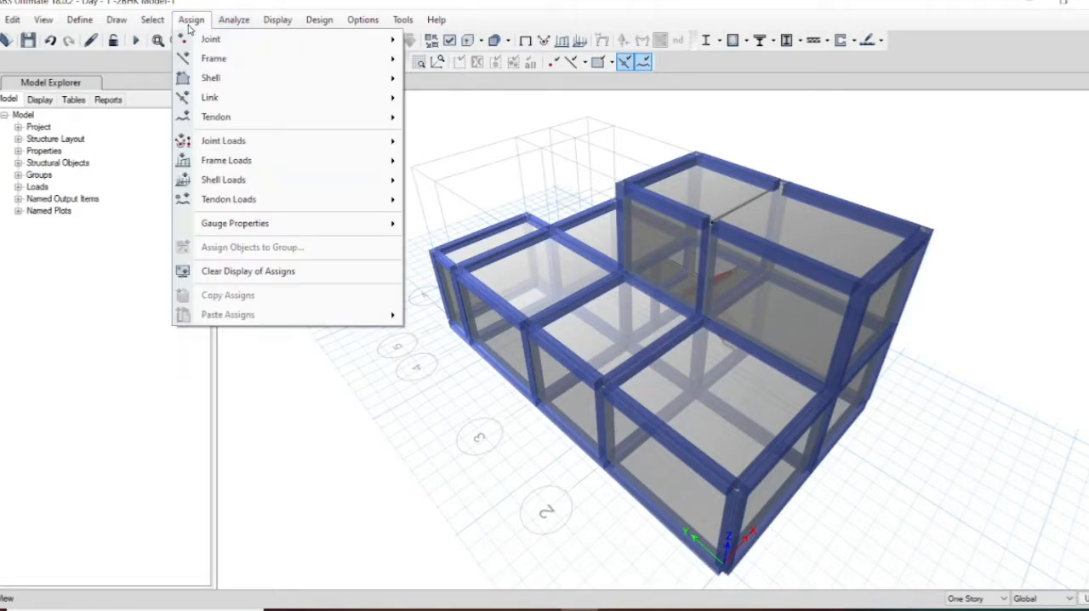
mouse_move(232, 182)
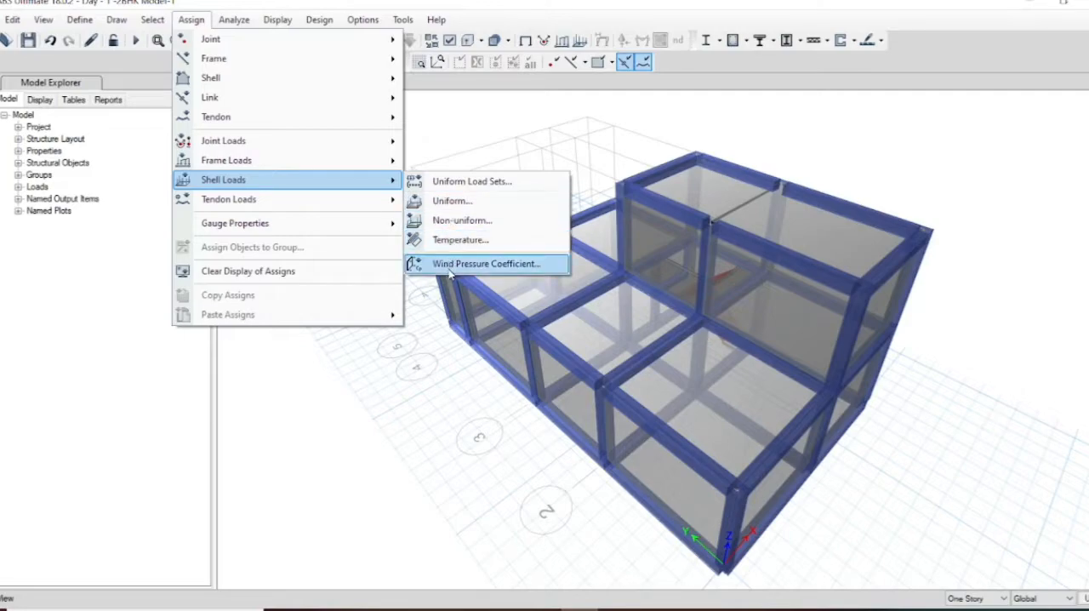
click(497, 265)
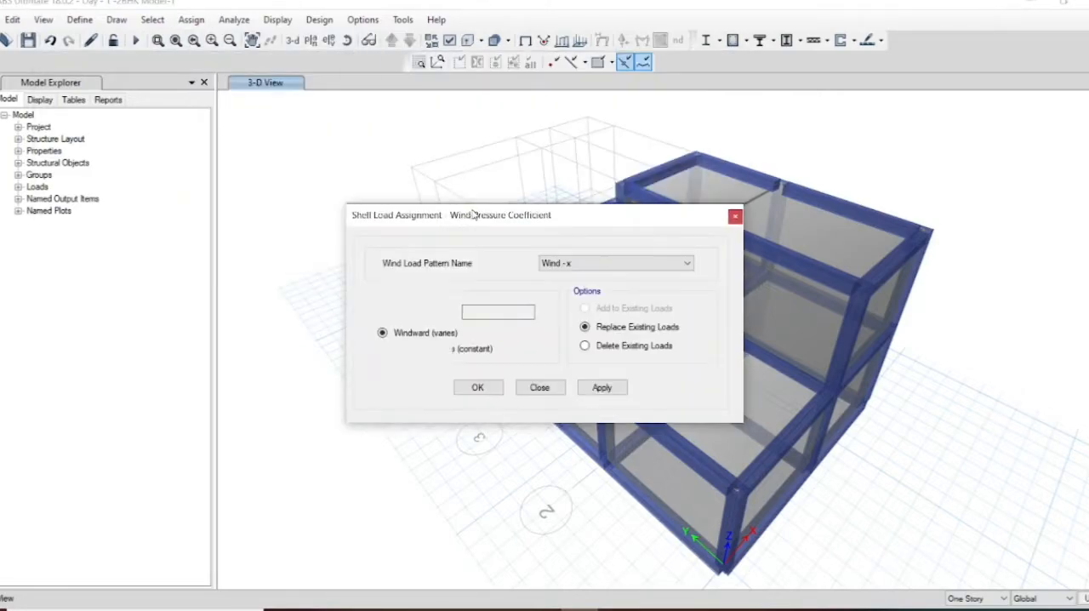
drag(475, 215, 96, 177)
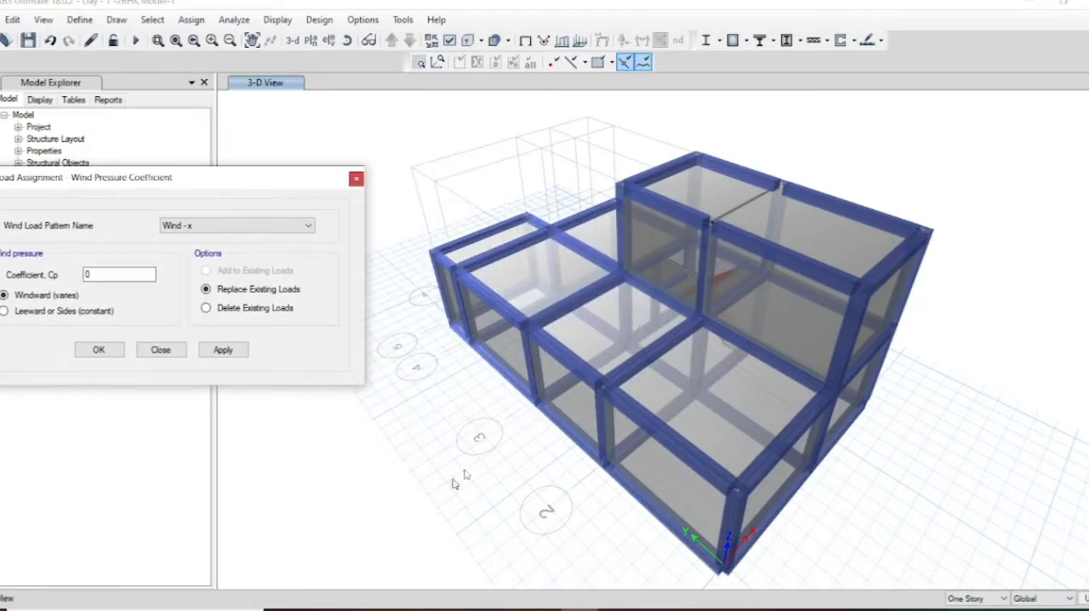
Step: Check the wall coefficients in Table 5, External Pressure Coefficients, in the EDP-2 presentation in PowerPoint, and return to ETABS
click(541, 609)
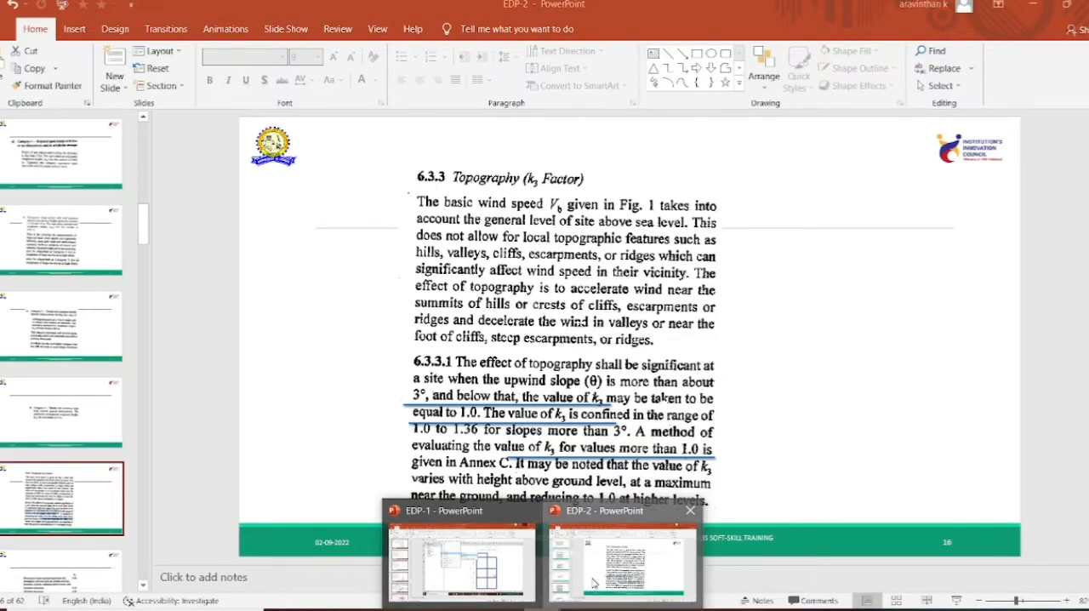
click(587, 583)
click(89, 567)
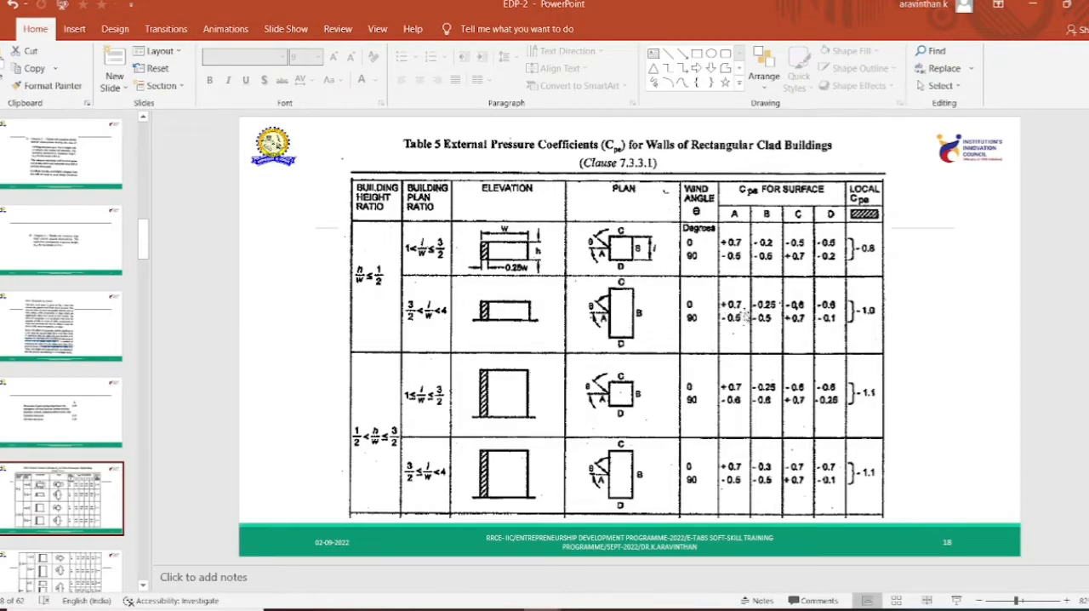
mouse_move(541, 609)
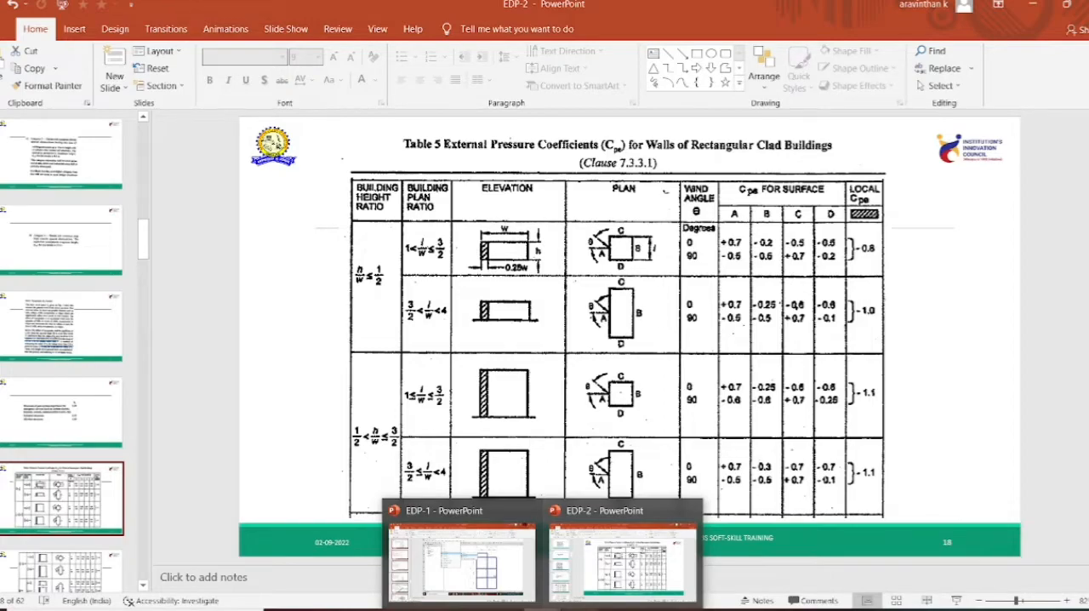
click(578, 609)
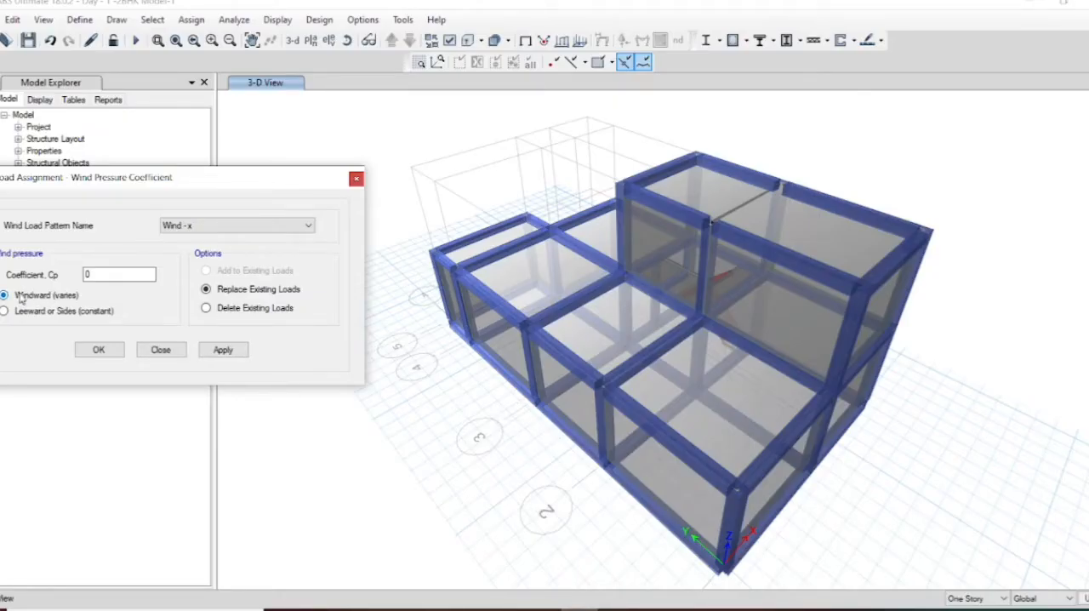
Step: Assign a windward pressure coefficient of 0.7 for Wind - x to the four ground-storey walls along the Y axis
double_click(87, 275)
key(BackSpace)
text(.7)
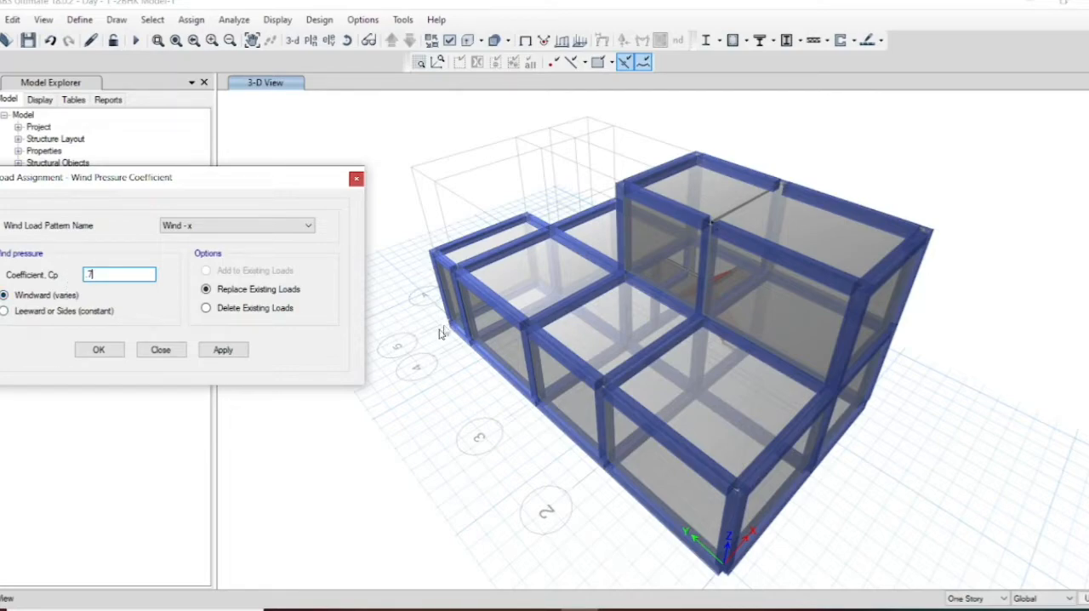
click(456, 304)
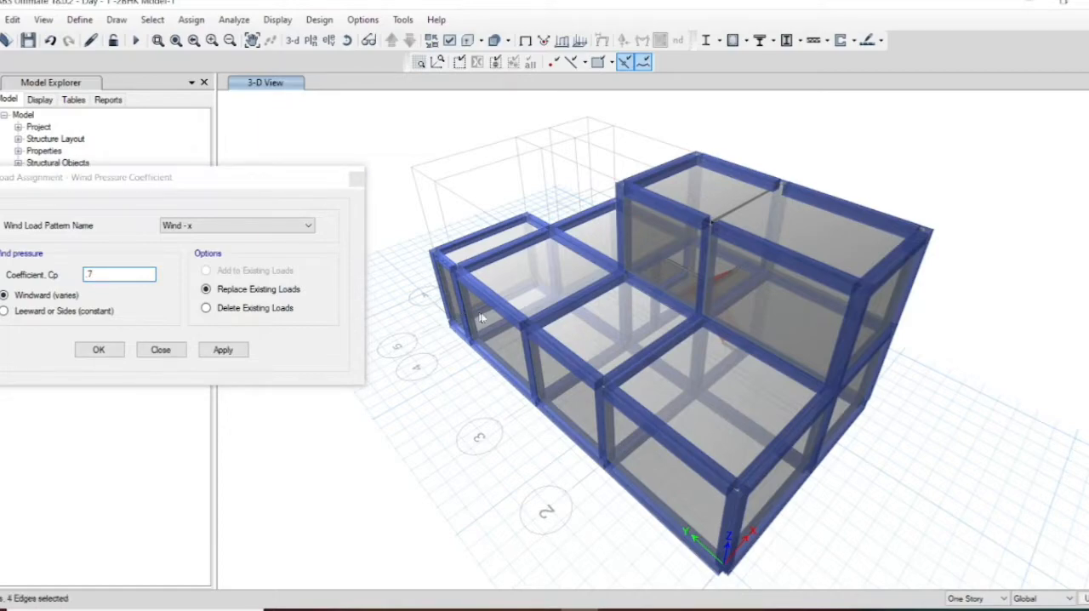
click(572, 406)
click(96, 344)
click(223, 349)
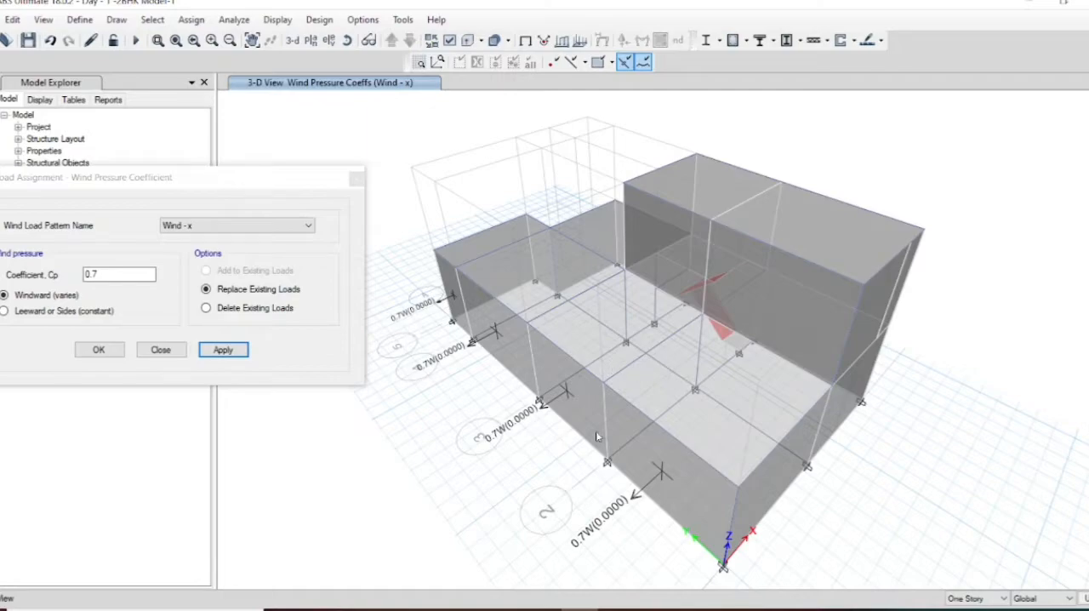
Step: Check the wall pressure coefficients in Table 5 of the EDP-2 presentation in PowerPoint, and return to ETABS
mouse_move(578, 607)
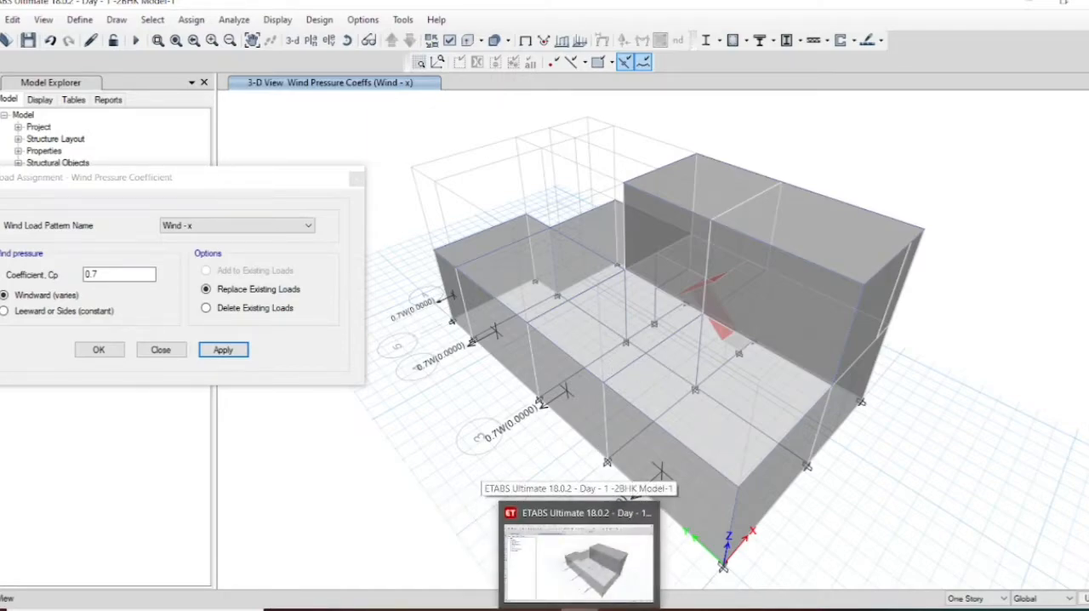
mouse_move(541, 606)
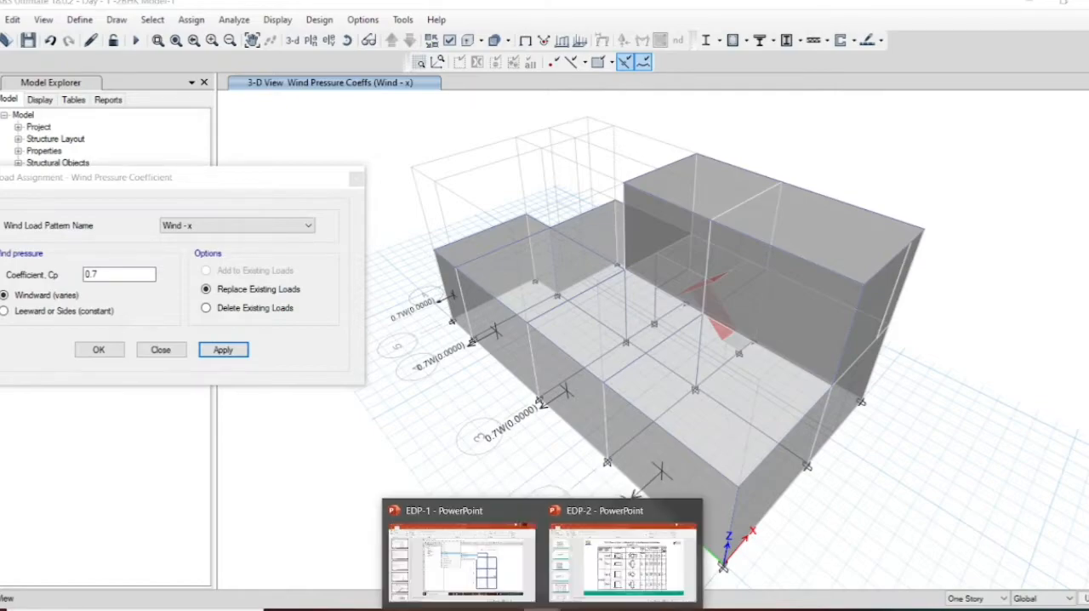
click(600, 580)
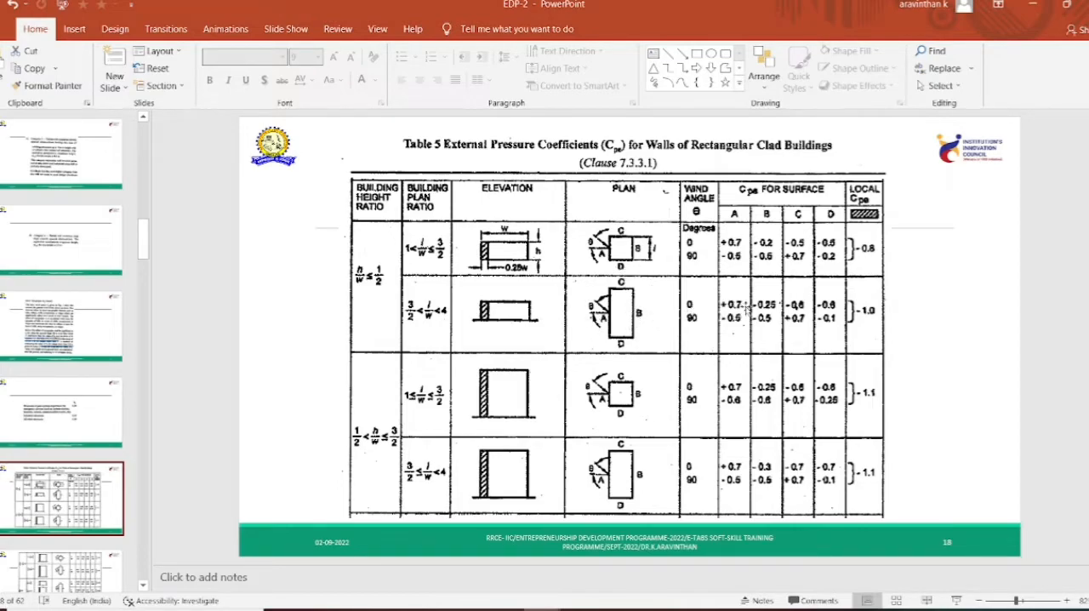
click(1041, 5)
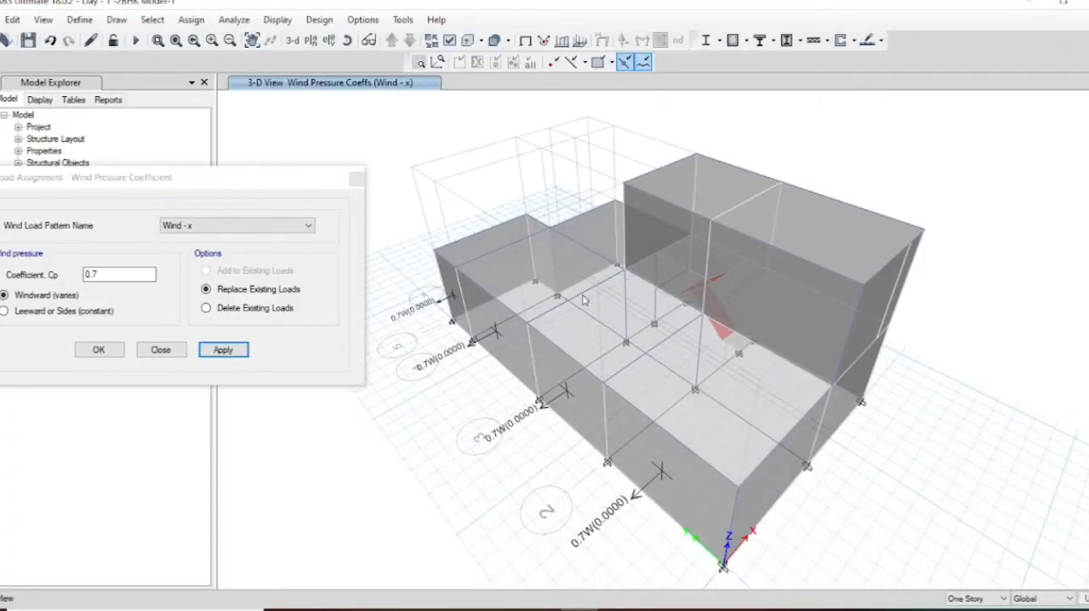
Step: Assign the 0.7 windward coefficient for Wind - x to the two upper-storey walls facing the lower roof
click(347, 40)
click(689, 238)
click(673, 243)
click(700, 234)
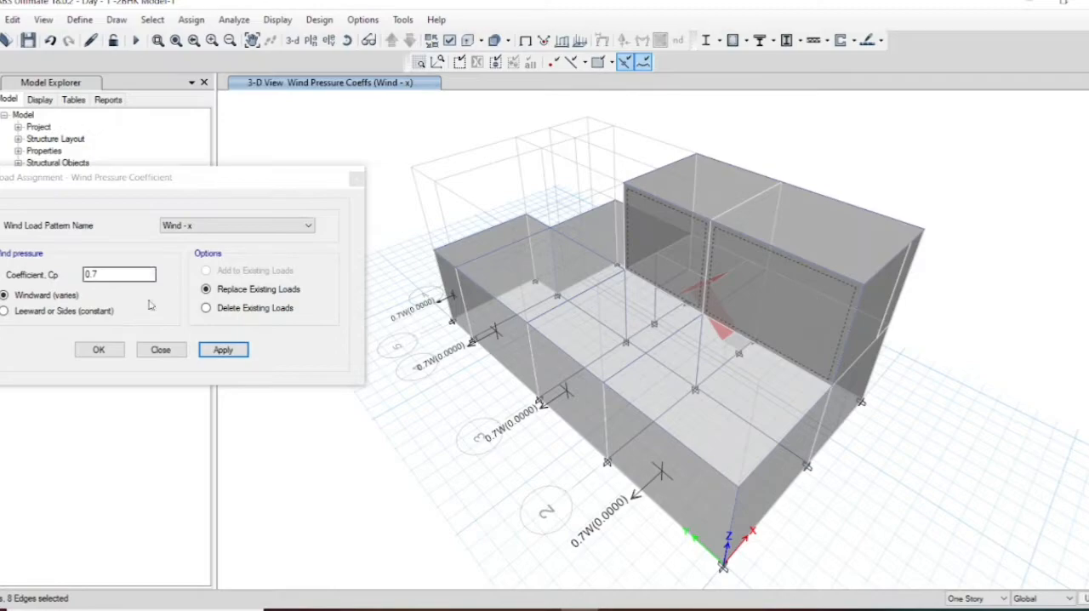
click(222, 350)
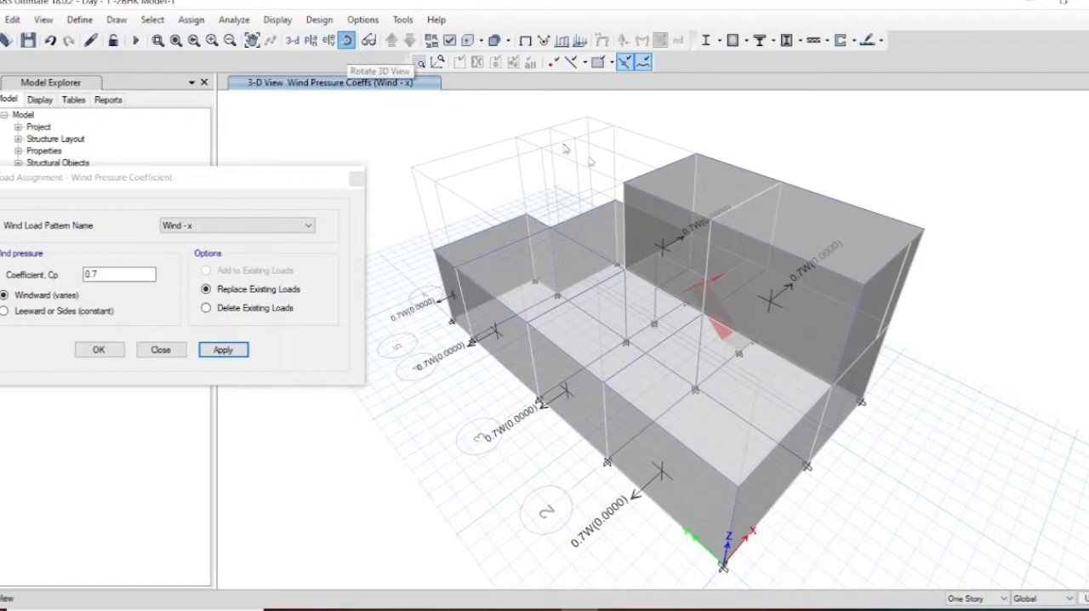
Step: Assign a leeward coefficient of -0.25 for Wind - x to the six opposite walls: two upper, three ground-storey and the recessed one
click(346, 42)
mouse_move(813, 281)
mouse_down()
mouse_move(831, 308)
mouse_move(817, 306)
mouse_move(834, 292)
mouse_move(993, 312)
mouse_move(1049, 302)
mouse_move(1054, 284)
mouse_move(1009, 246)
mouse_move(1071, 246)
mouse_up()
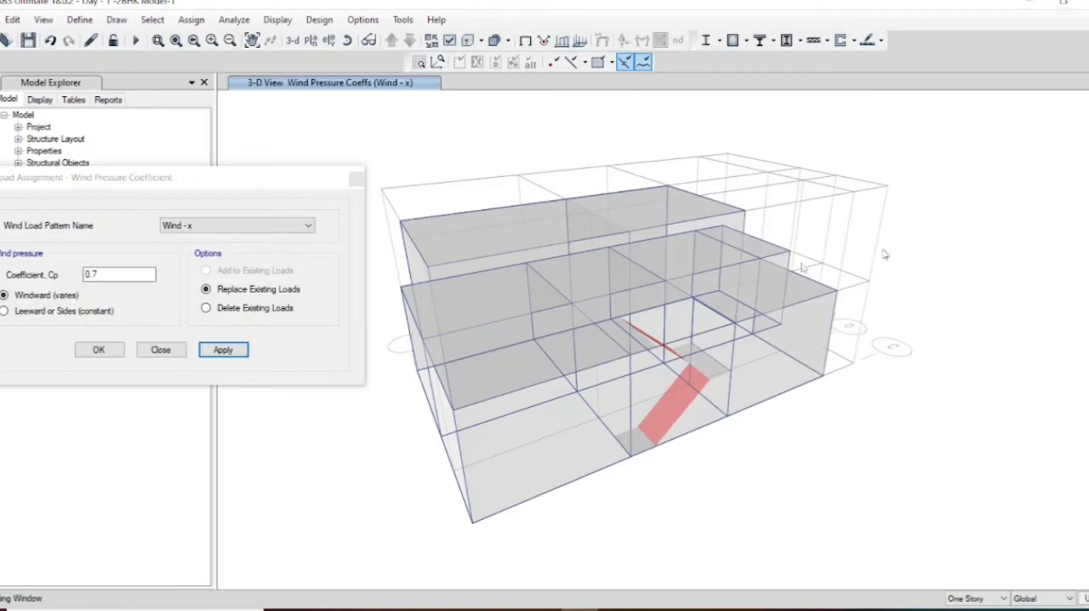
click(464, 298)
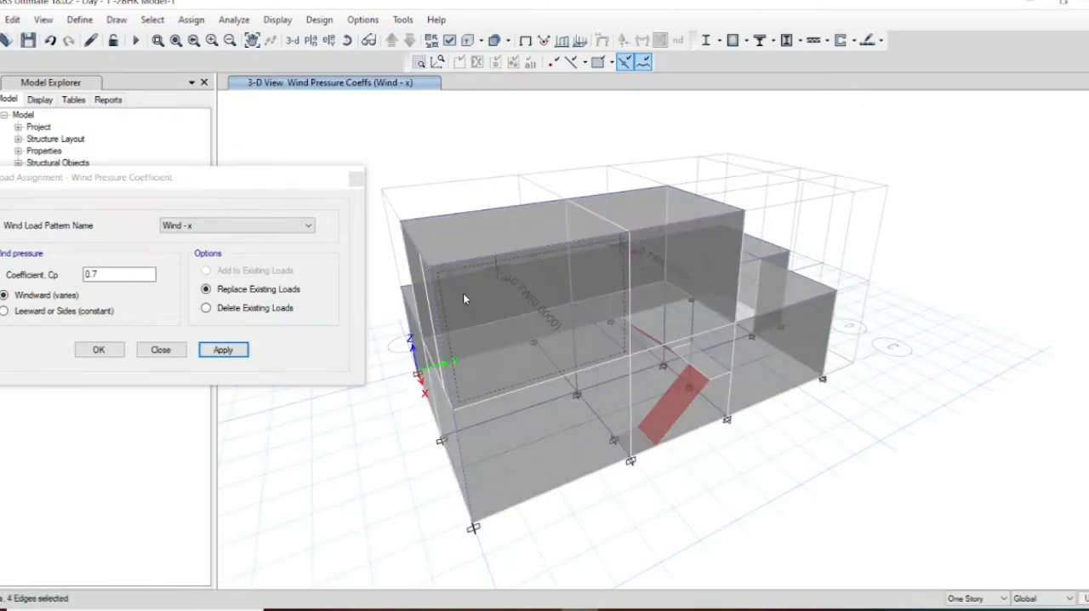
click(464, 298)
click(464, 298)
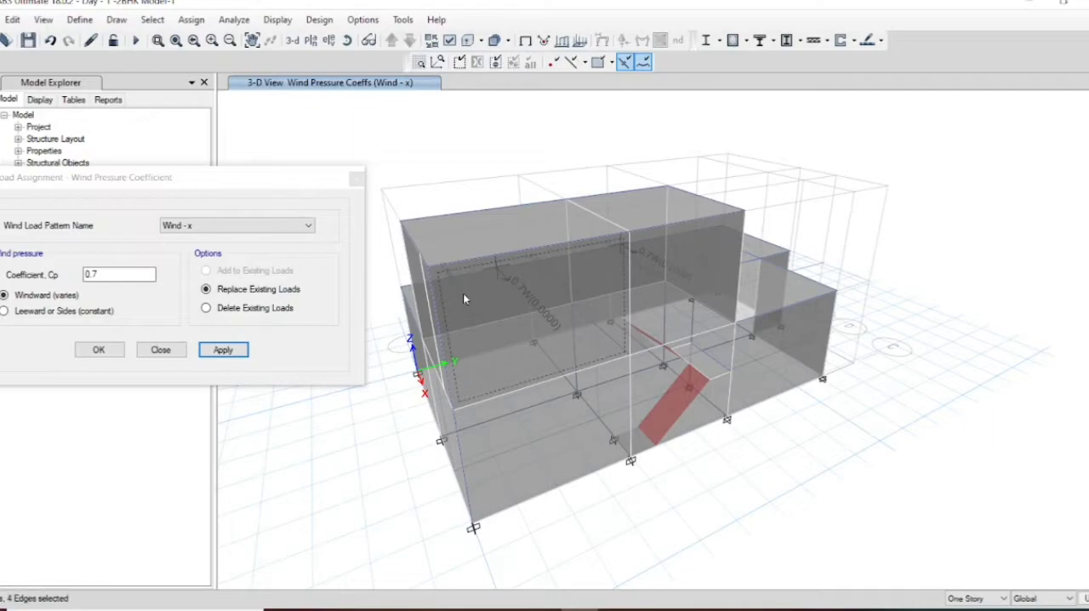
click(681, 259)
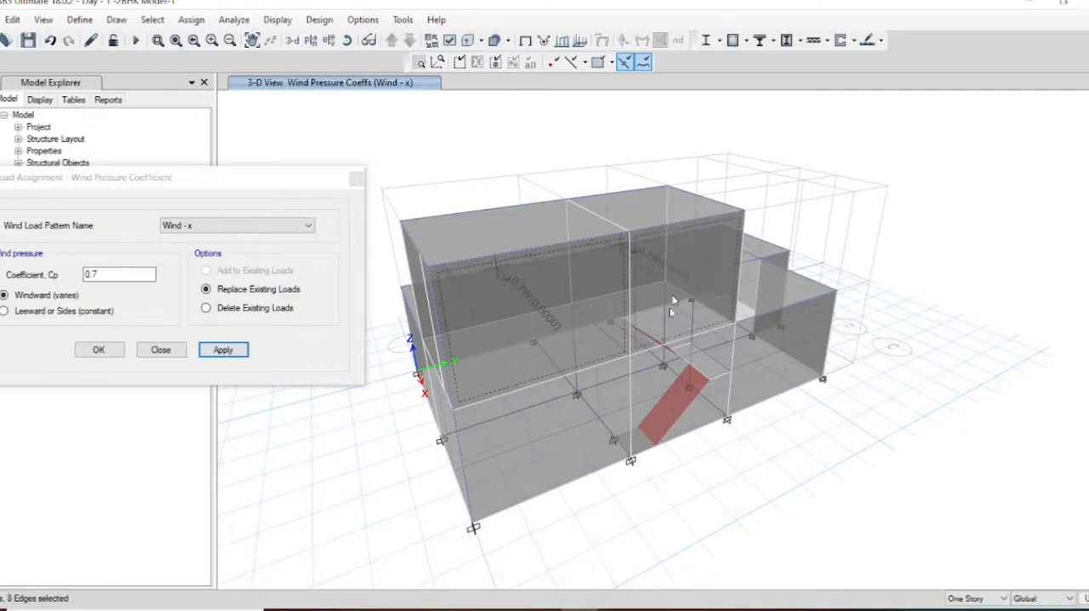
click(531, 451)
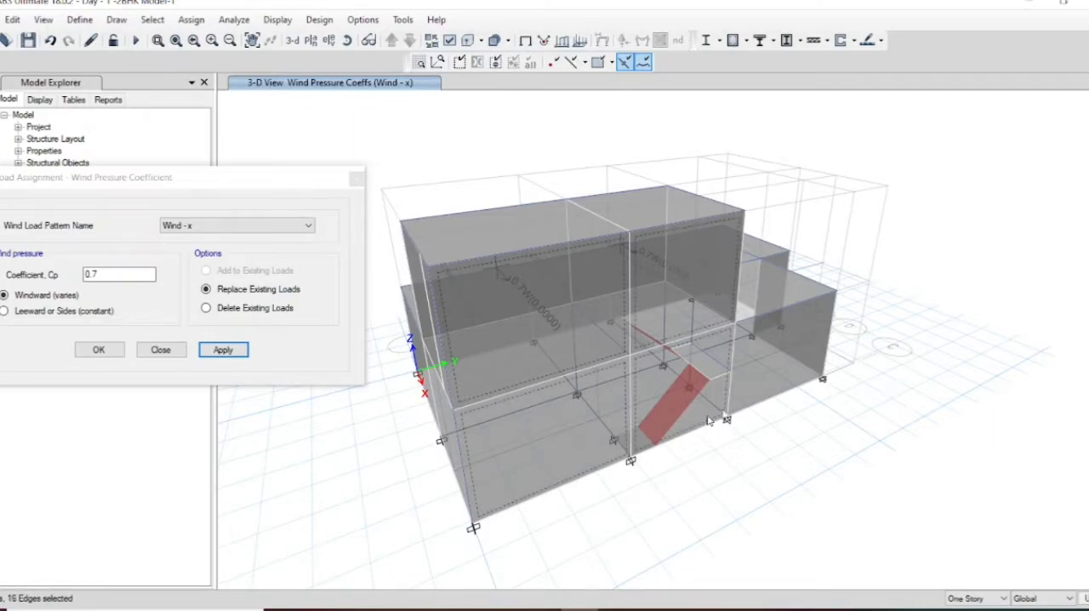
click(770, 400)
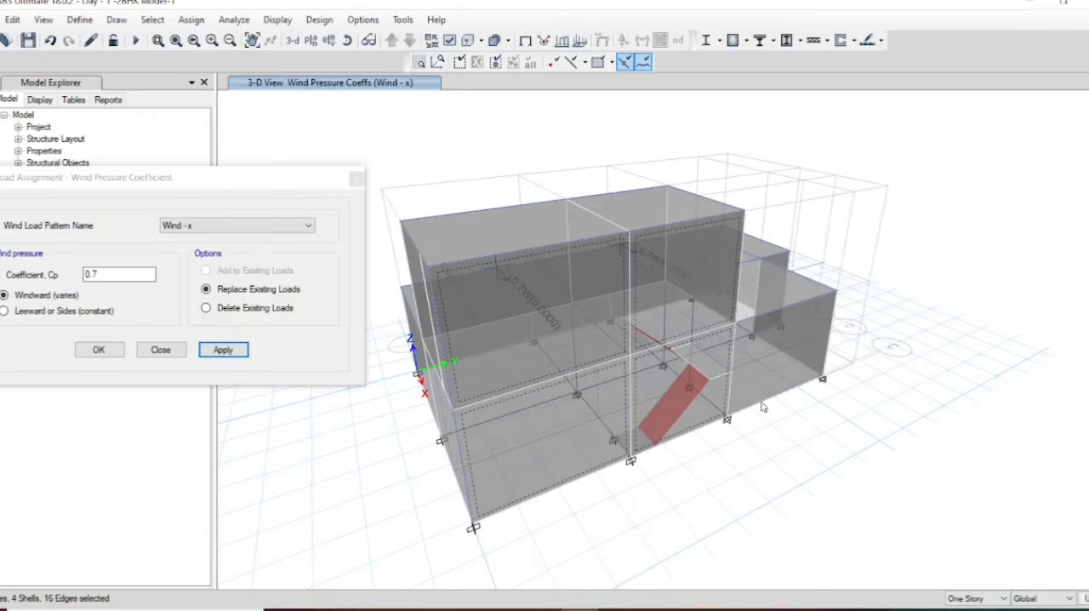
click(759, 400)
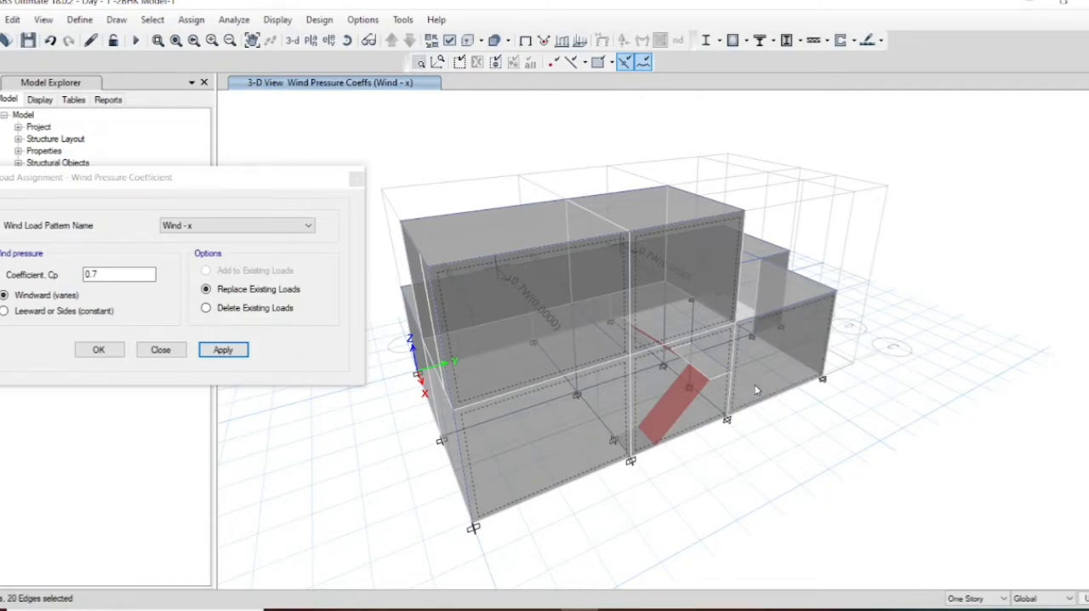
click(345, 41)
drag(812, 300, 687, 303)
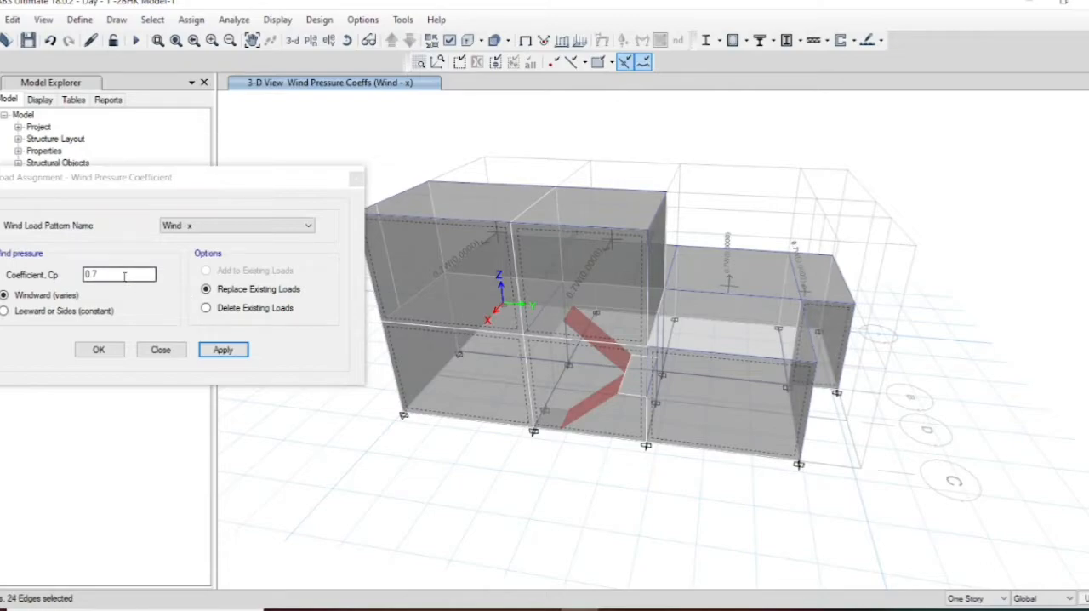
double_click(96, 274)
text(-)
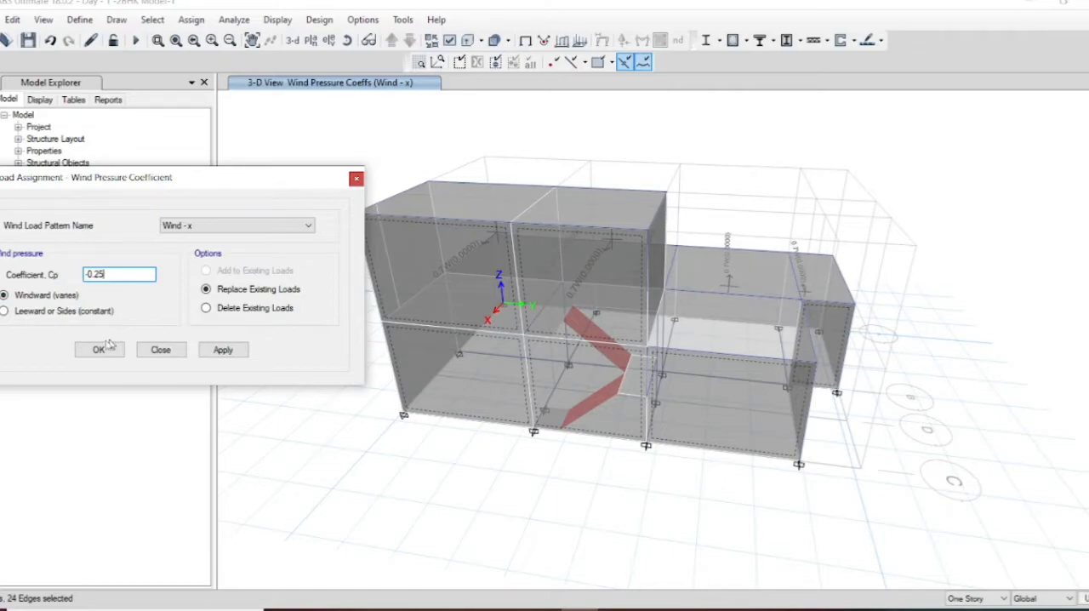
click(4, 312)
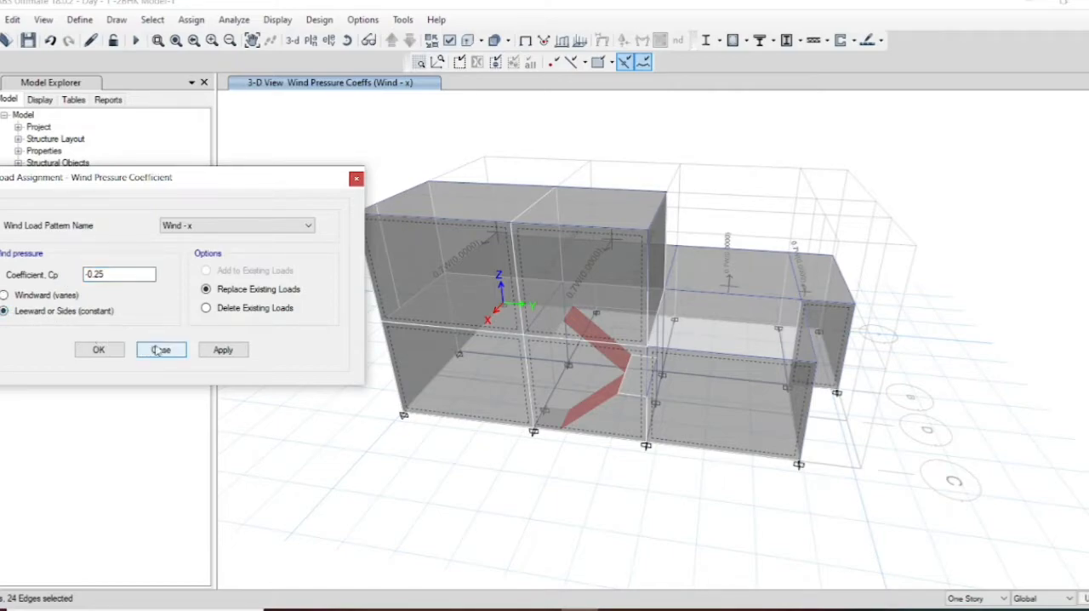
click(223, 350)
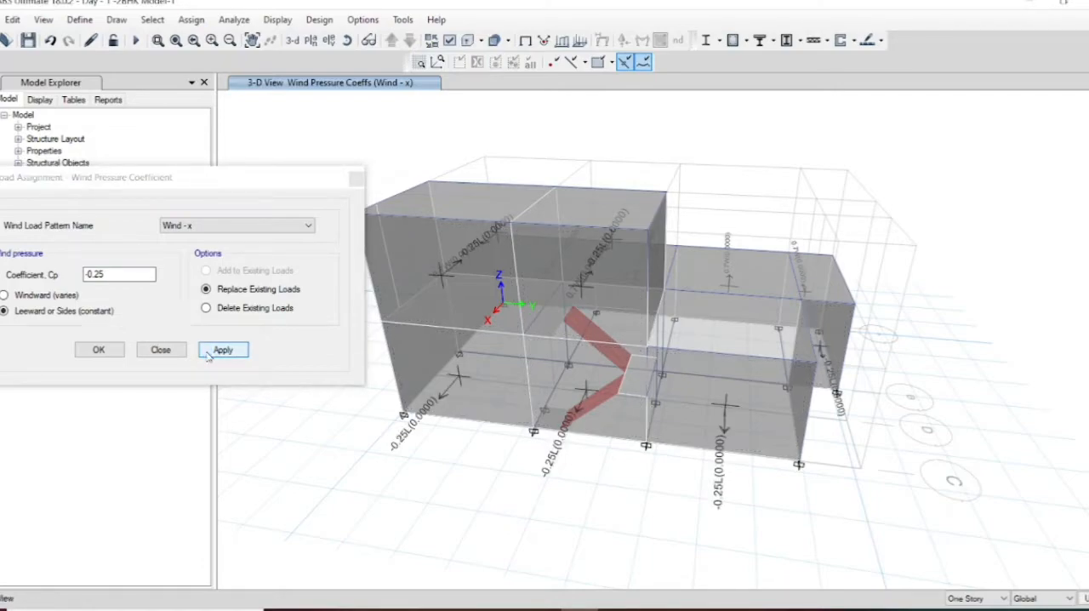
Step: Restore the default 3D view, consult Table 5 in the EDP-2 presentation in PowerPoint, and return to ETABS
click(291, 40)
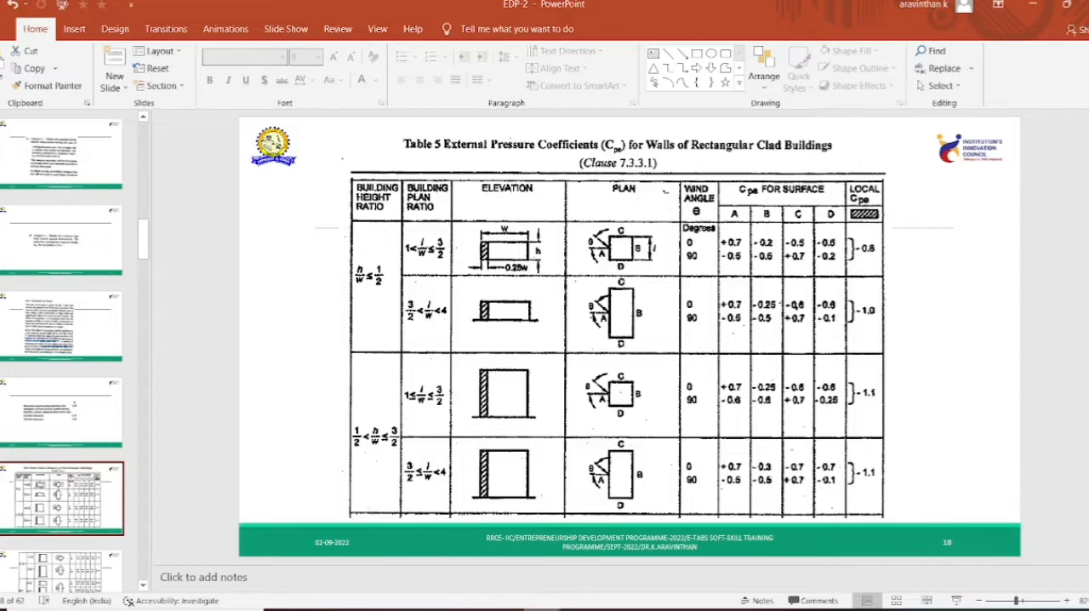
mouse_move(579, 608)
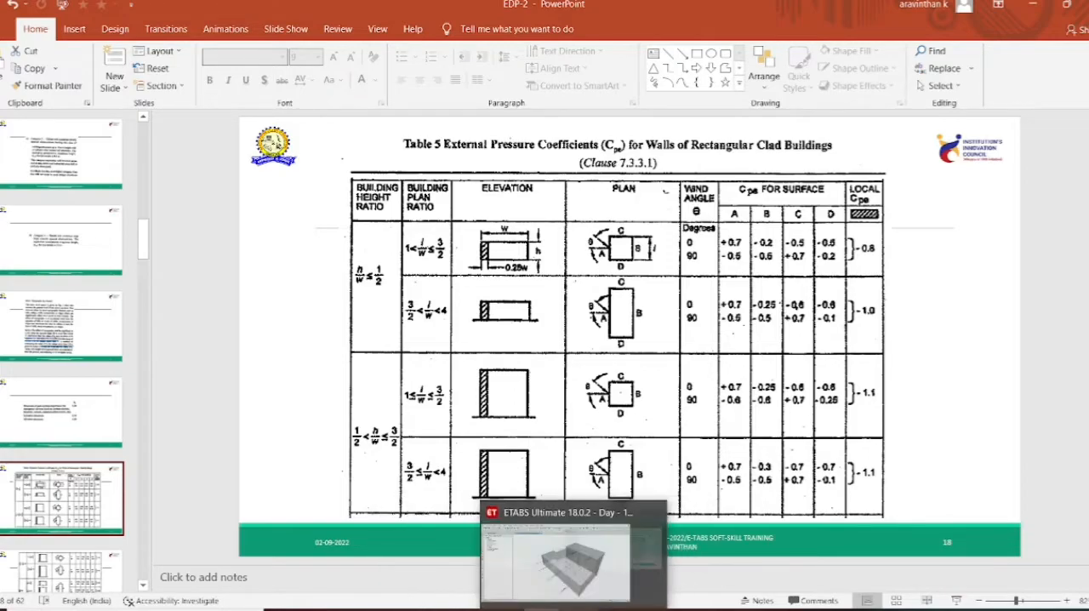
click(588, 555)
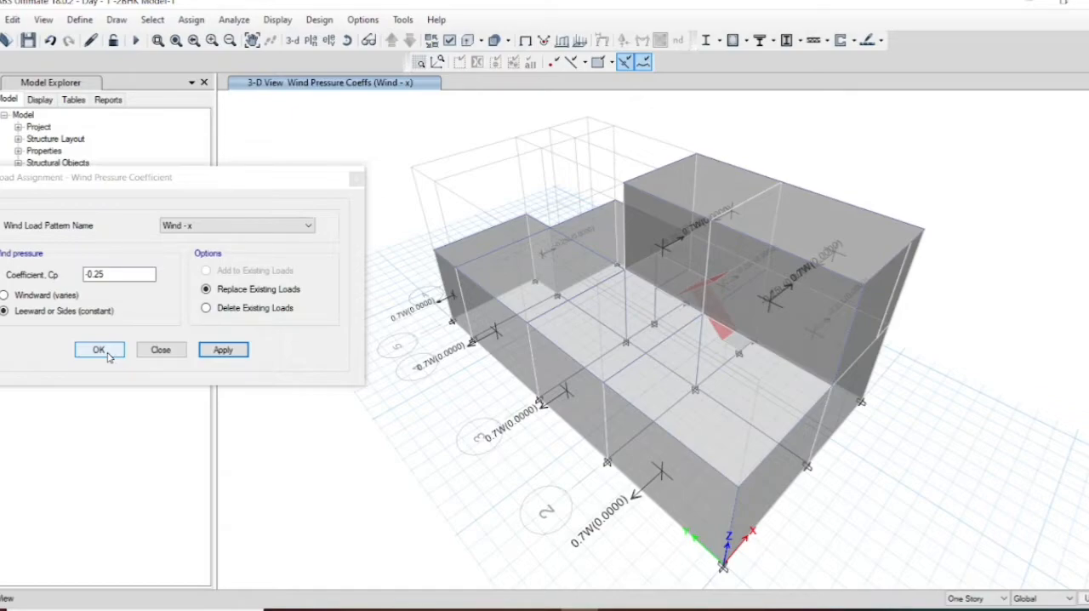
Step: Assign a windward coefficient of 0.7 for Wind - y to the four walls on the X-axis face, covering both storeys
click(243, 225)
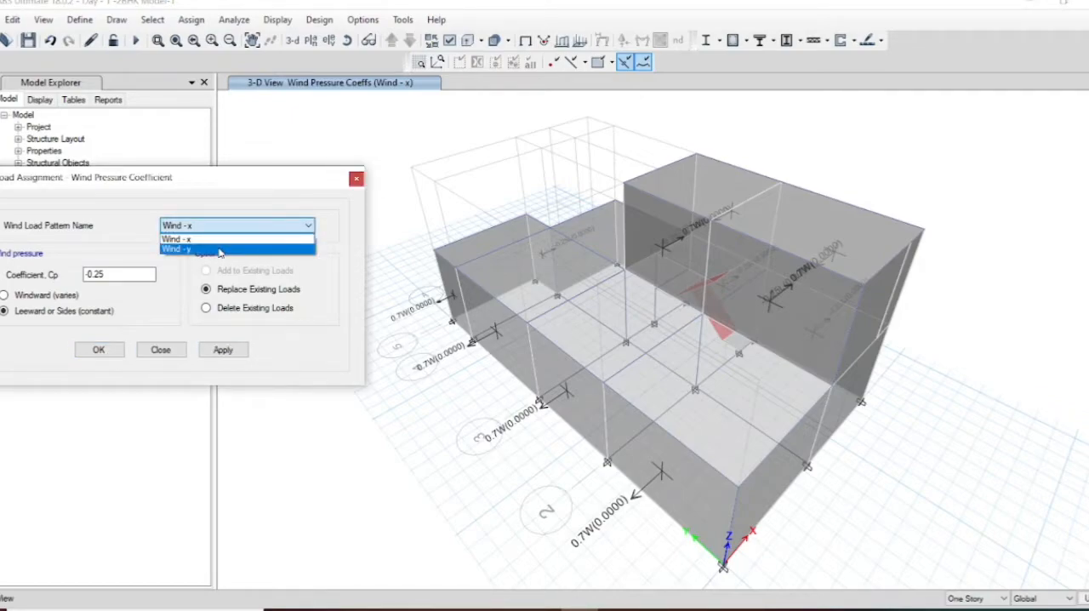
click(218, 249)
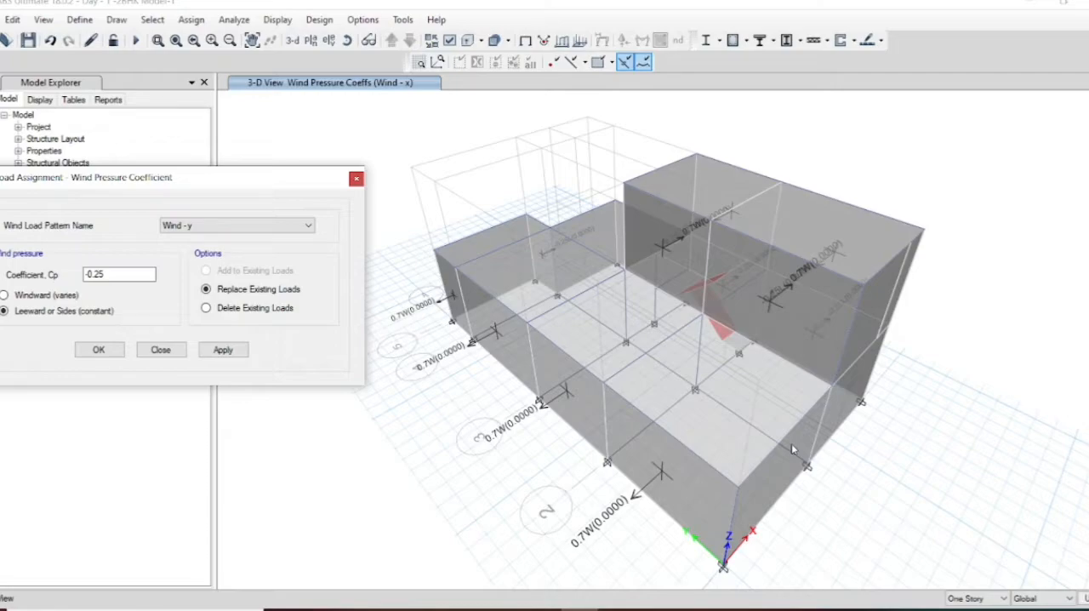
click(765, 480)
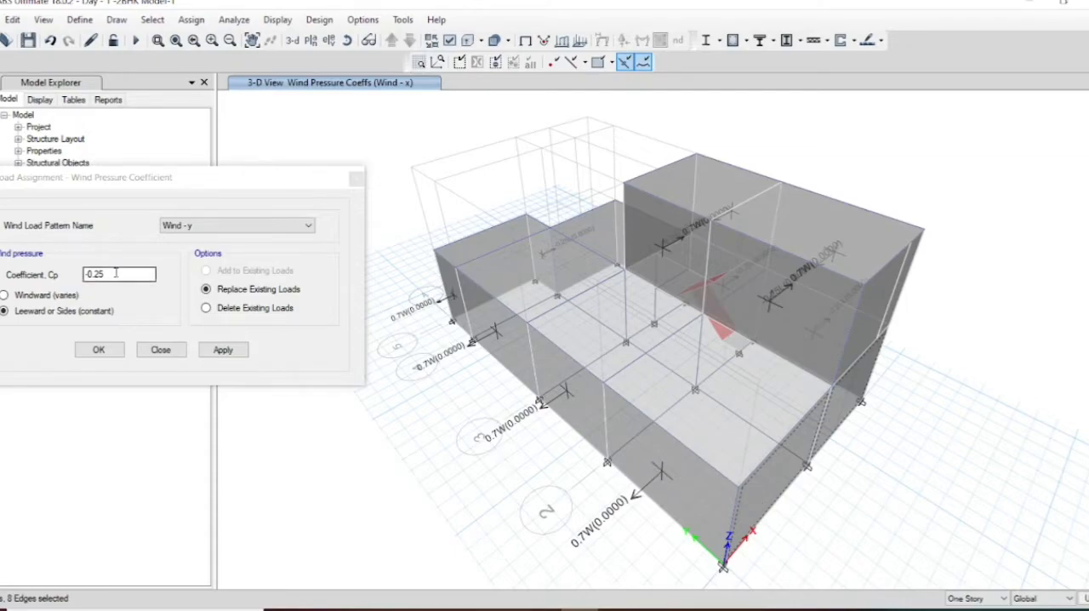
drag(106, 274, 54, 283)
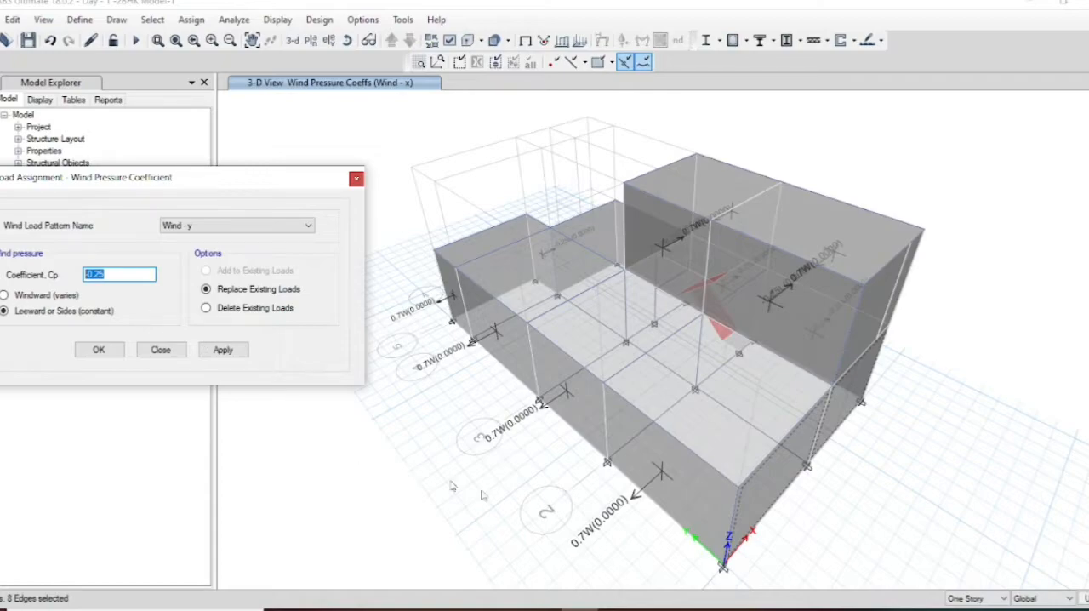
click(541, 607)
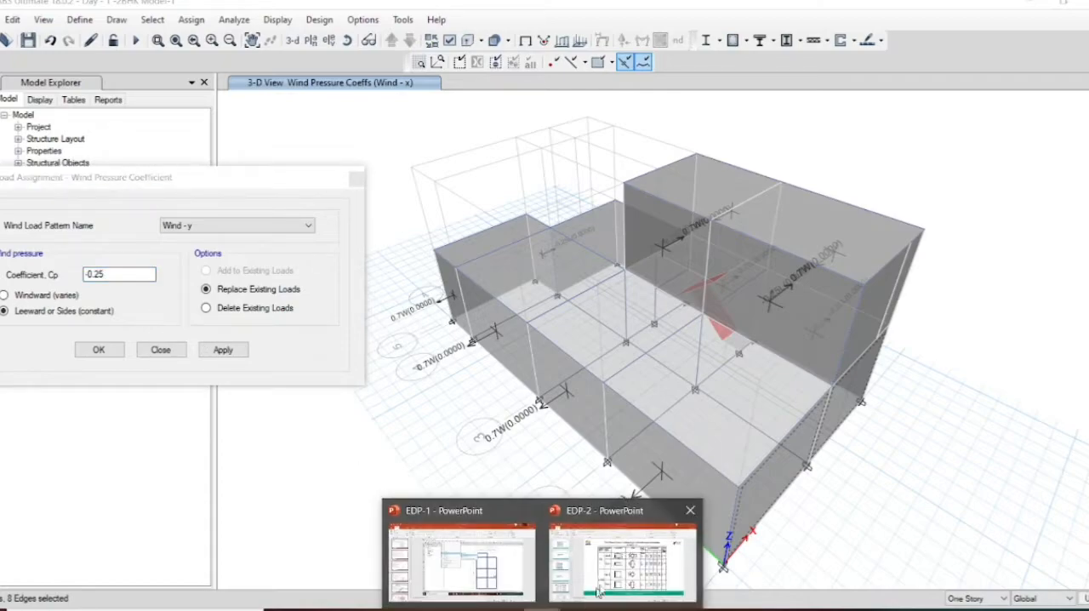
click(622, 557)
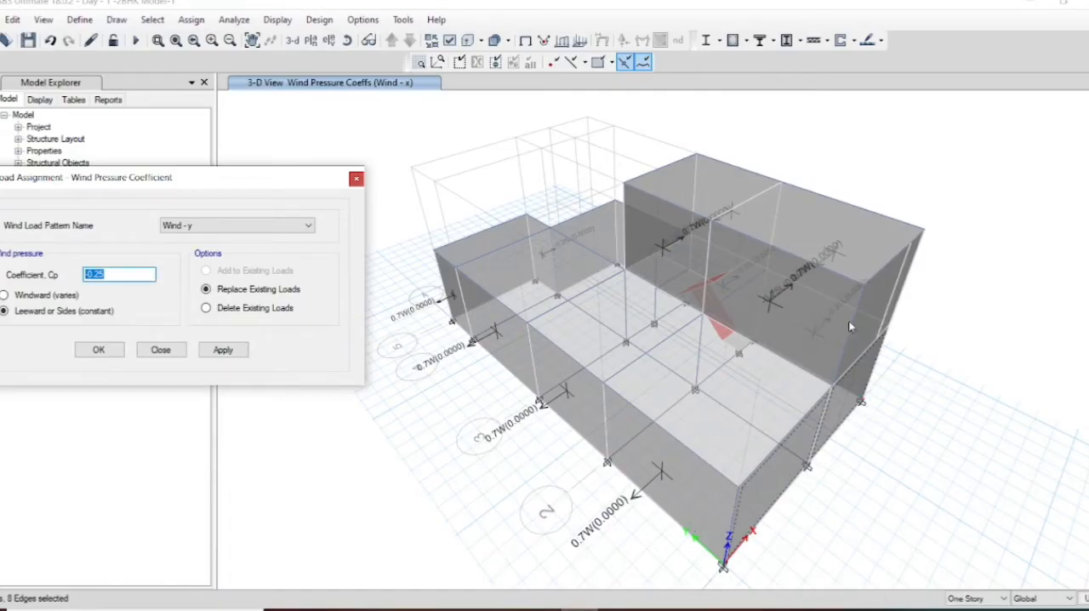
click(863, 319)
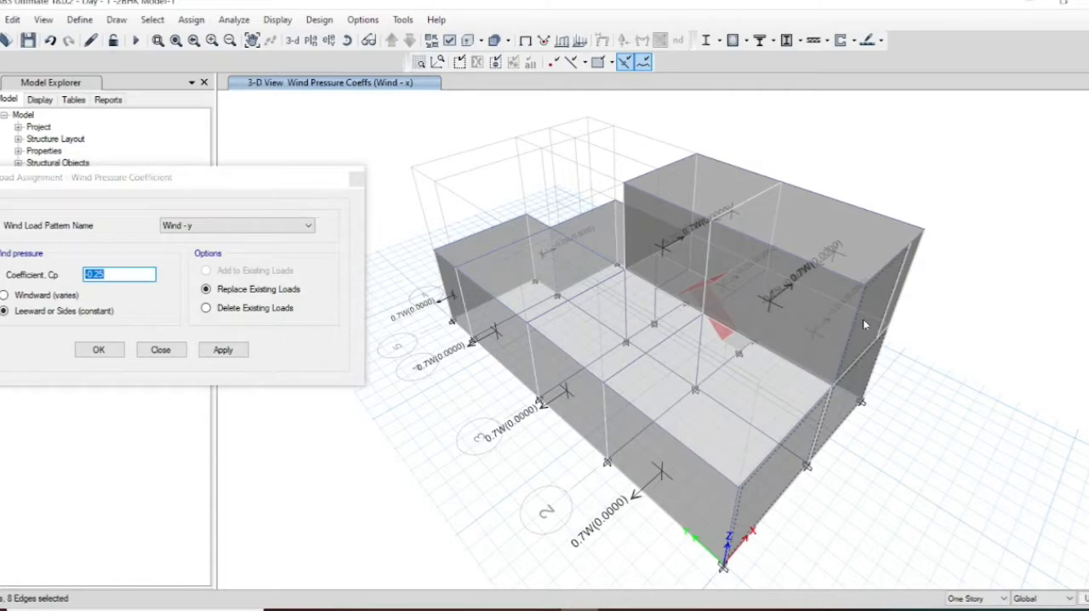
click(347, 40)
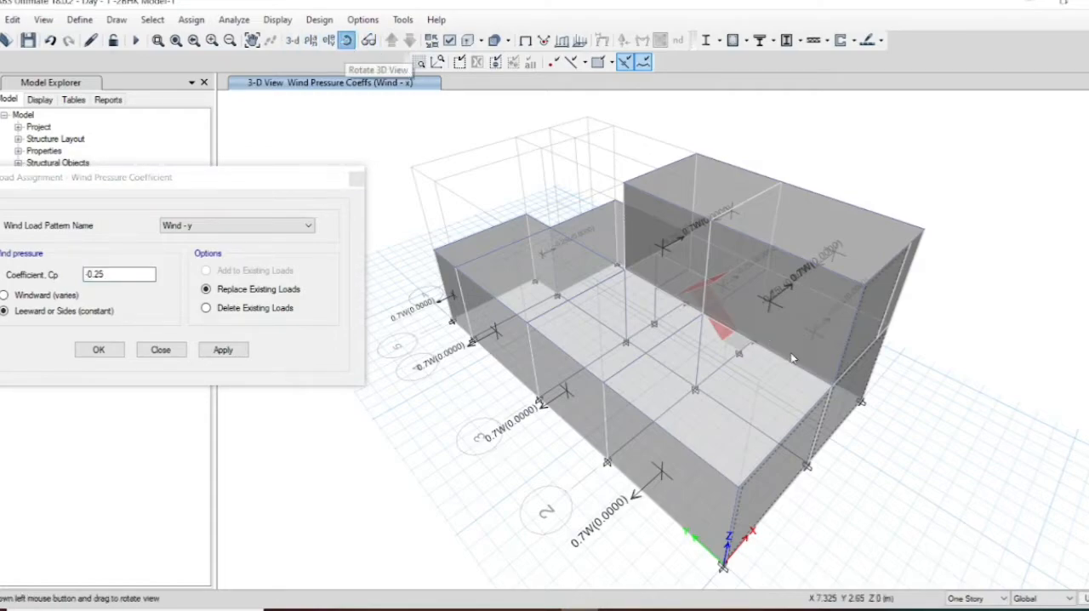
drag(783, 360, 756, 361)
drag(736, 356, 734, 358)
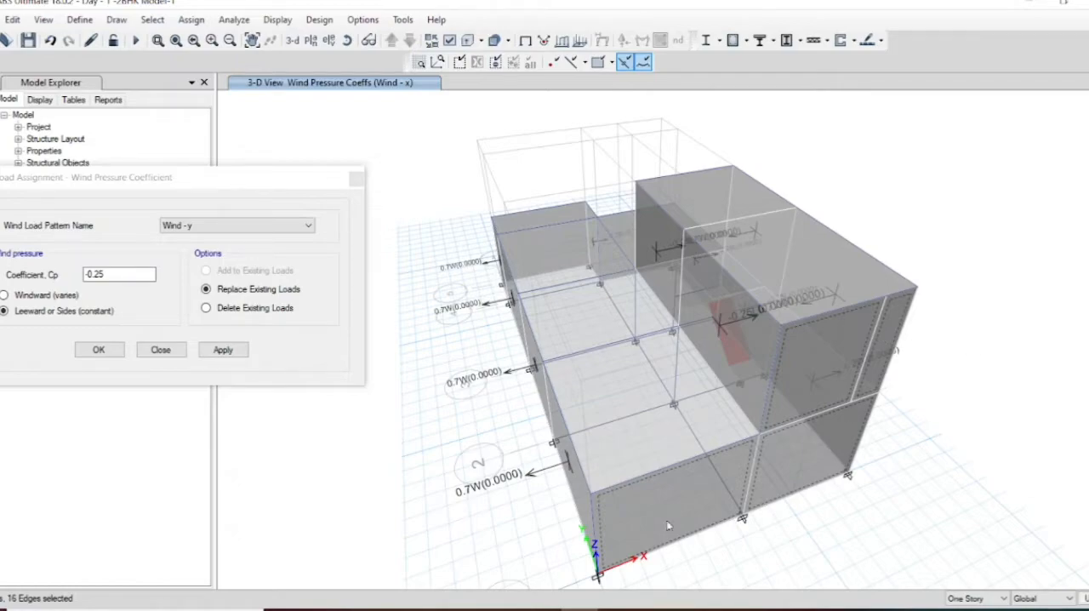
double_click(109, 271)
text(0.7)
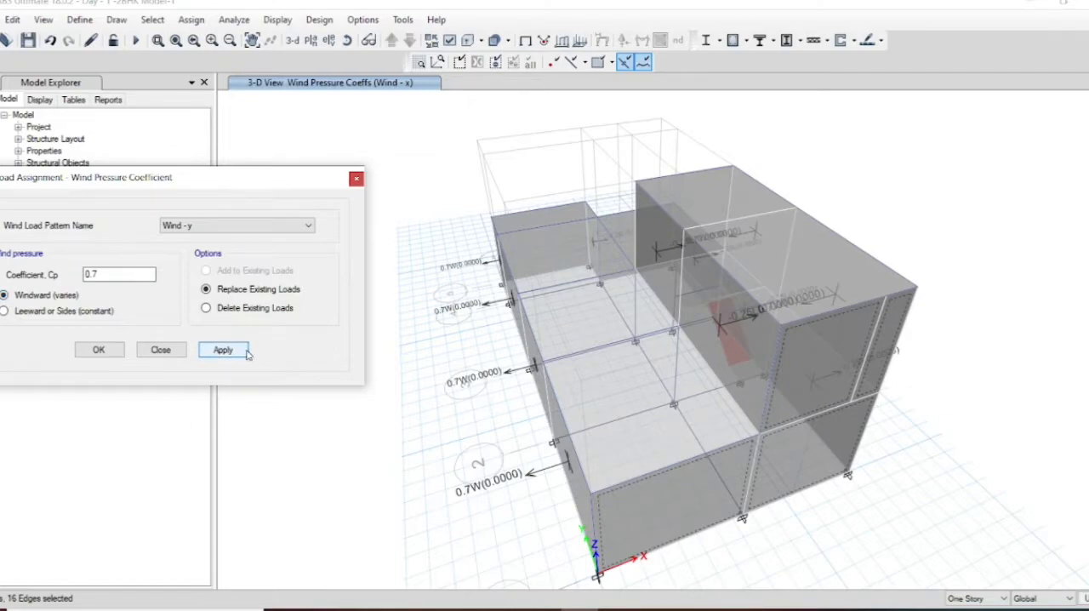
click(246, 352)
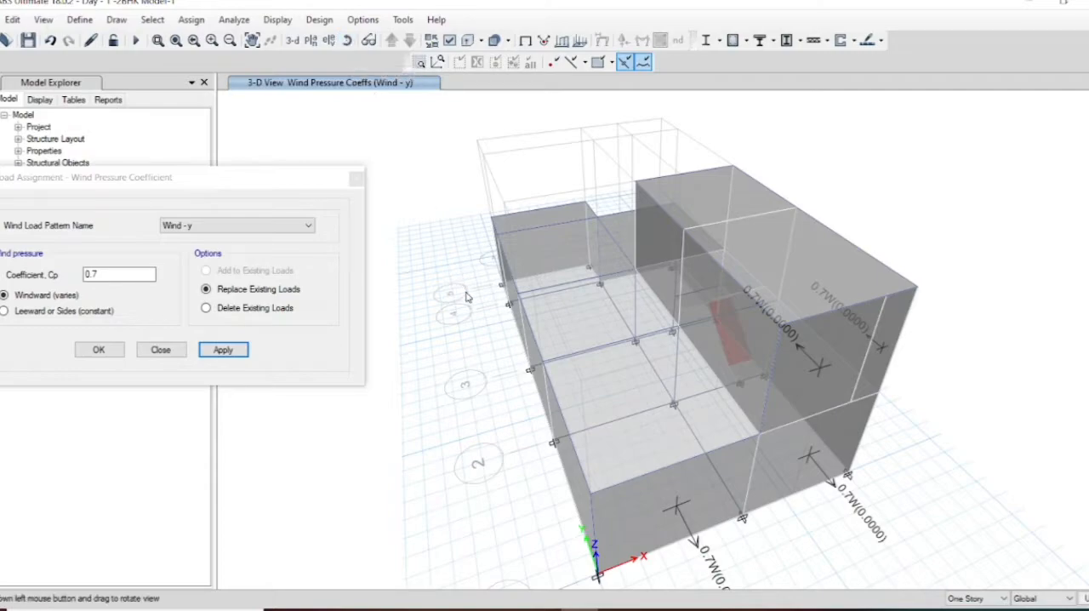
Step: Select the three walls on the far side opposite the Wind - y windward face: two ground-storey walls and one upper-storey wall
mouse_move(466, 296)
mouse_down()
mouse_move(494, 331)
mouse_move(721, 322)
mouse_move(943, 294)
mouse_up()
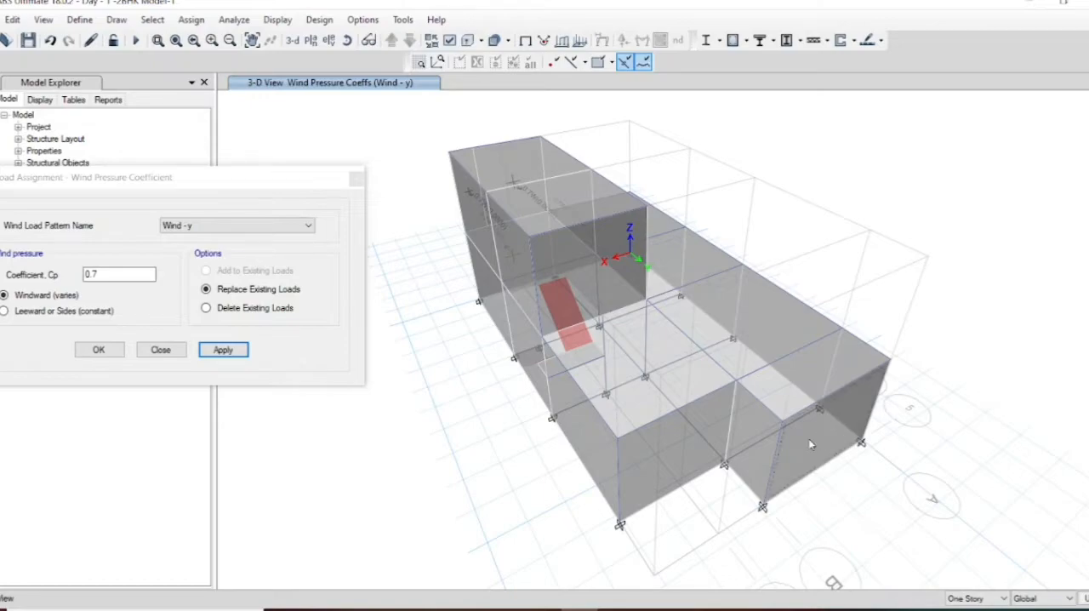
click(758, 448)
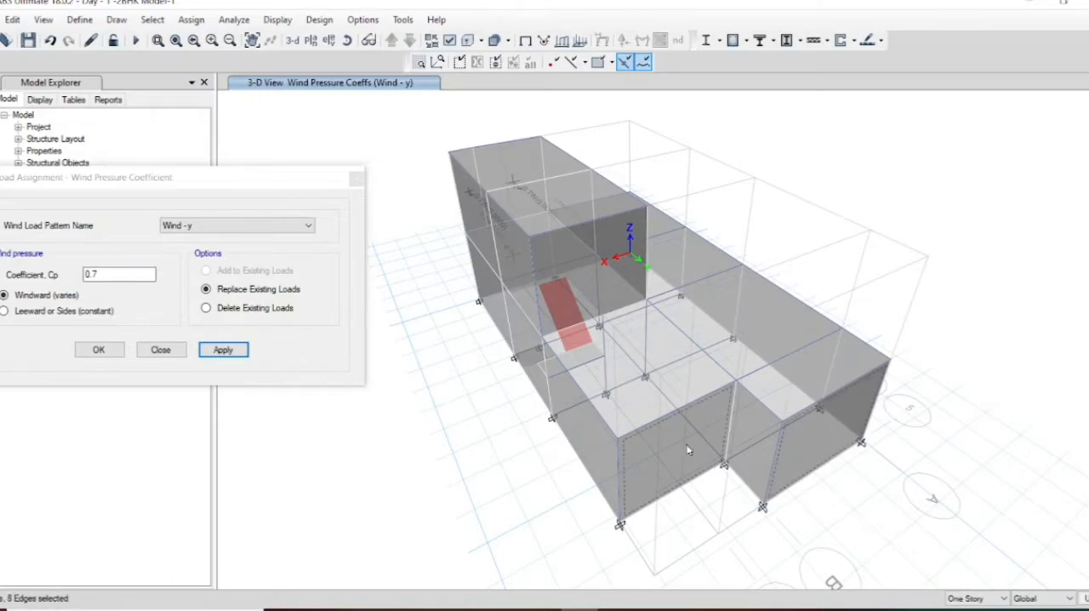
click(562, 278)
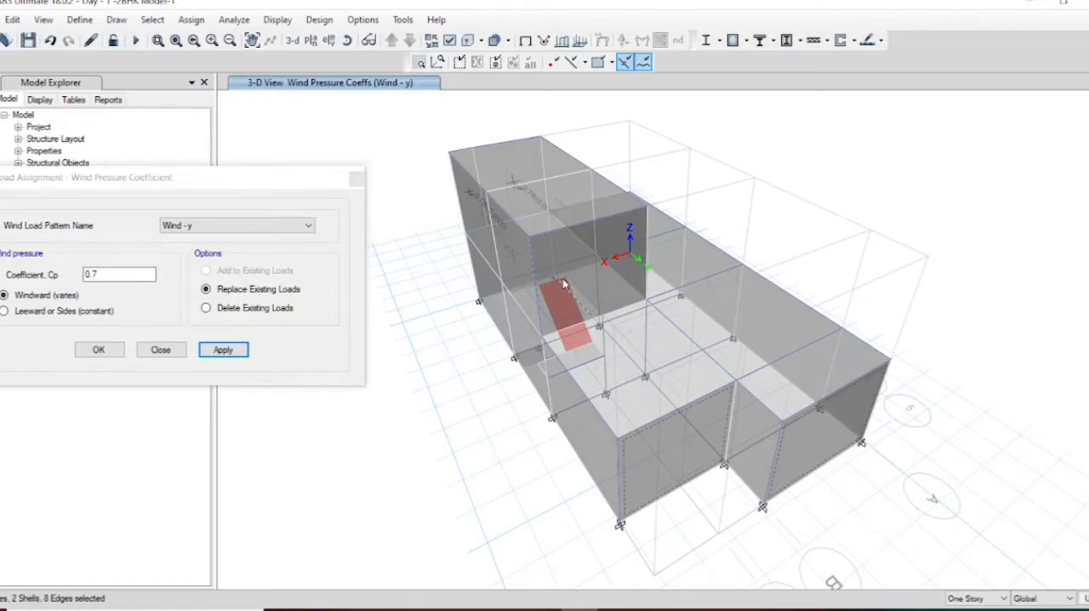
click(563, 278)
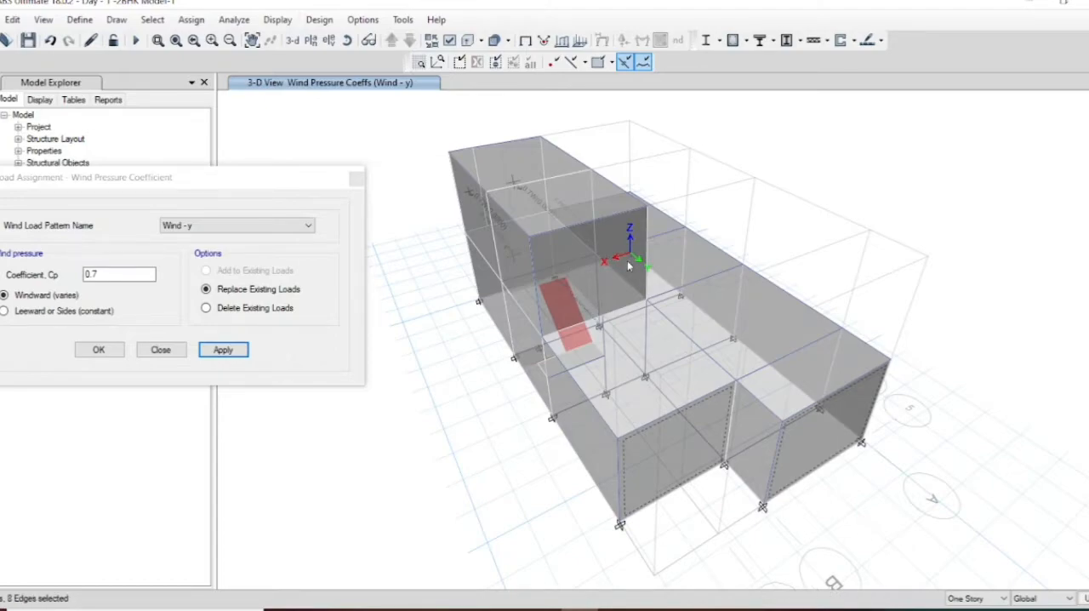
click(627, 267)
Step: Switch to the EDP-2 presentation in PowerPoint, consult the Table 5 wall coefficients for the 90-degree wind angle, and return to ETABS
mouse_move(542, 609)
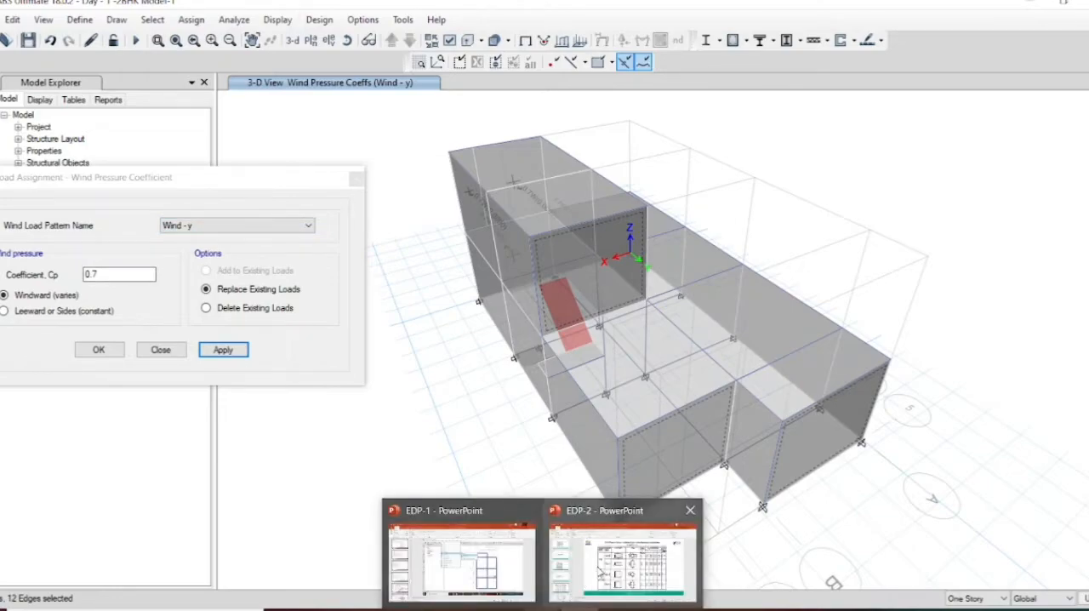
click(601, 570)
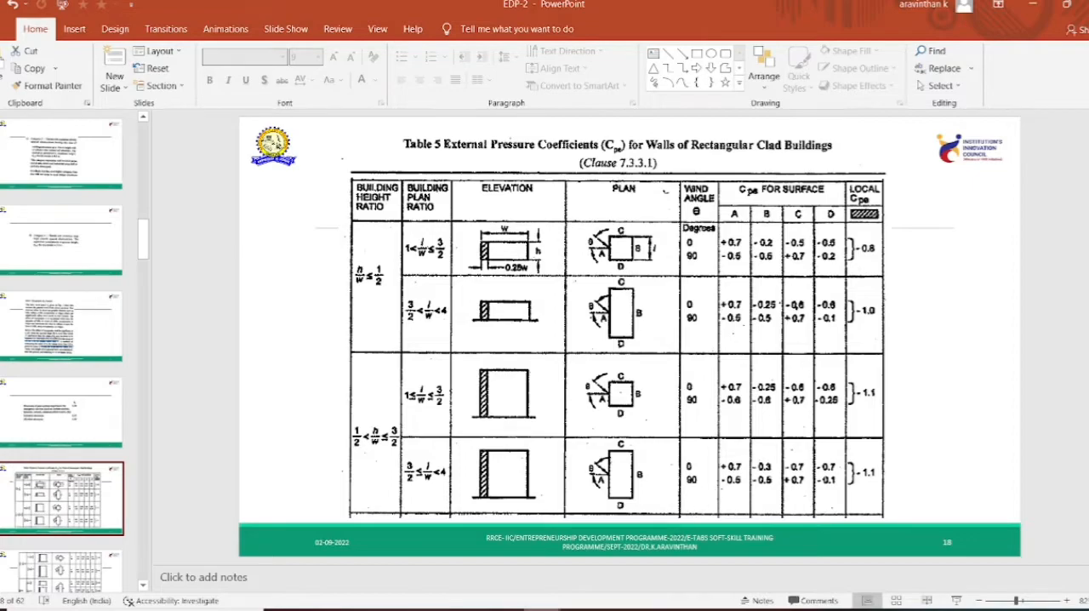
mouse_move(542, 609)
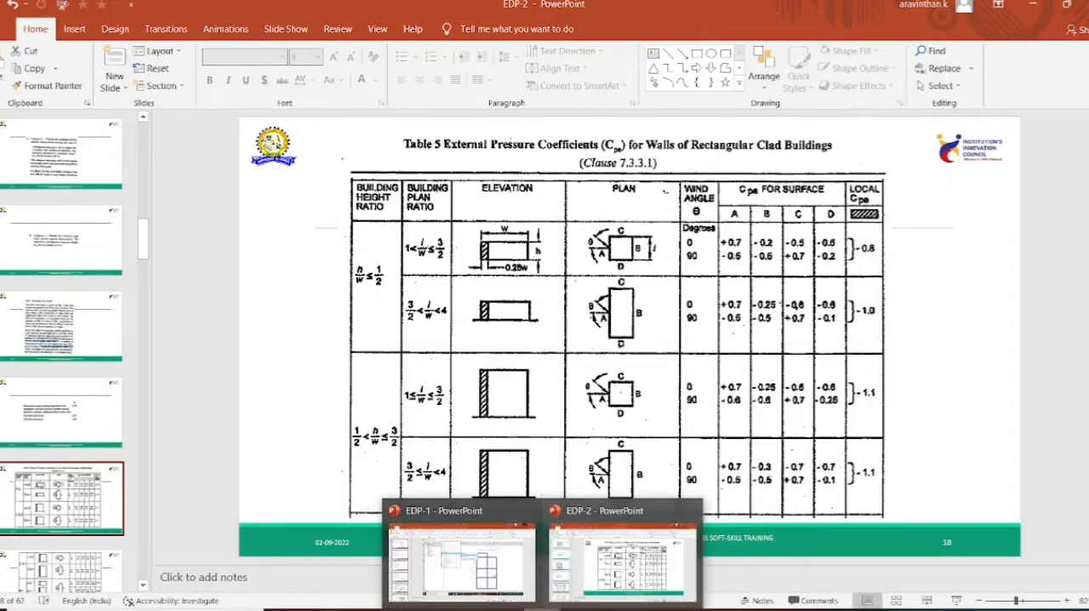
click(580, 609)
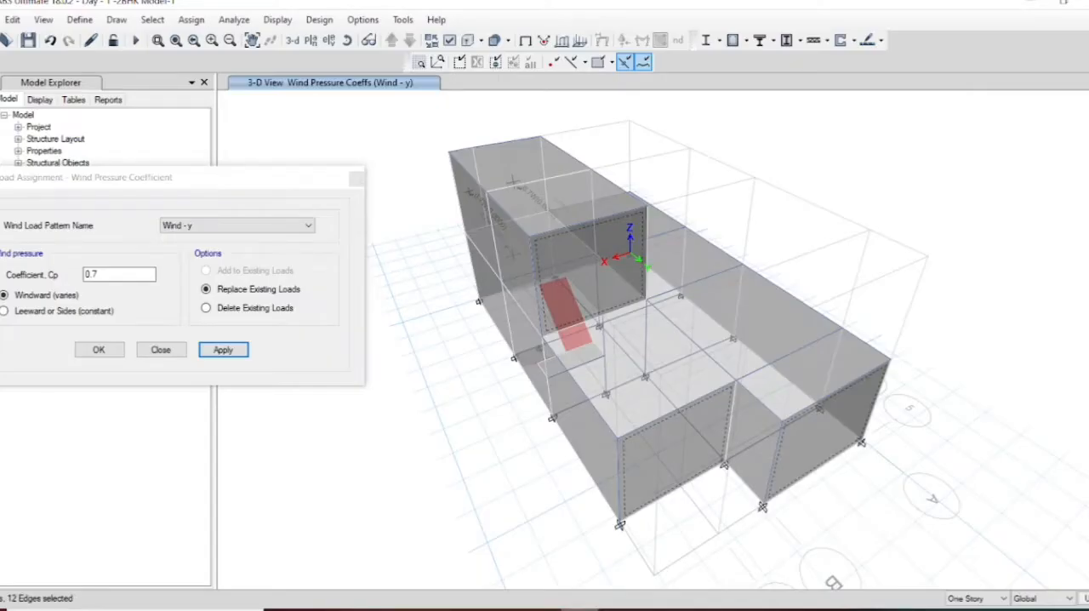
Step: Assign a leeward coefficient of -0.1 for Wind - y to the selected walls, restore the default 3D view and finish the assignment
click(93, 273)
drag(100, 274, 71, 274)
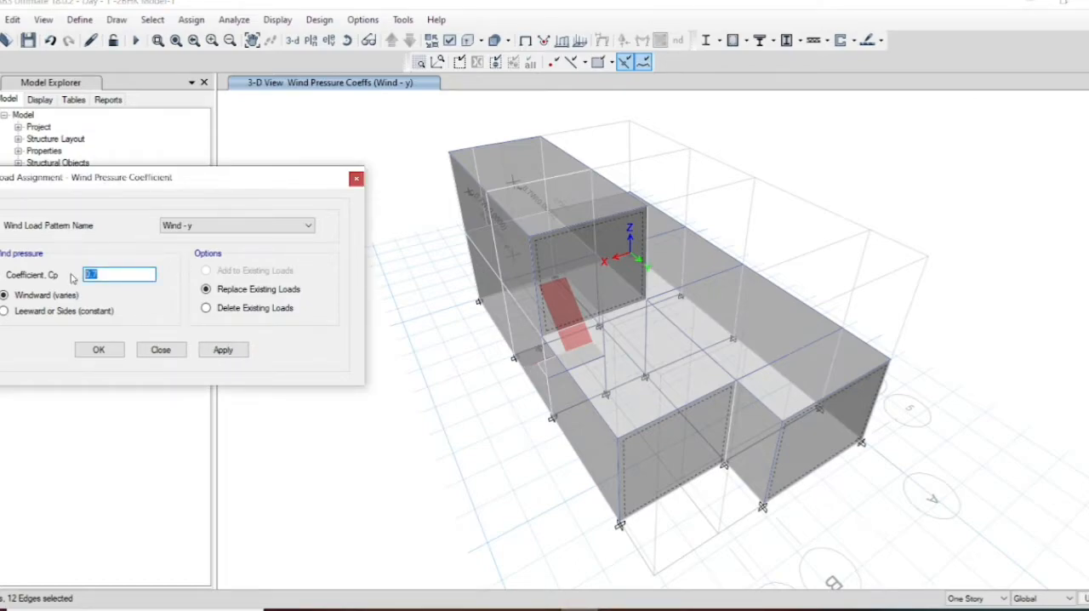
key(BackSpace)
click(223, 354)
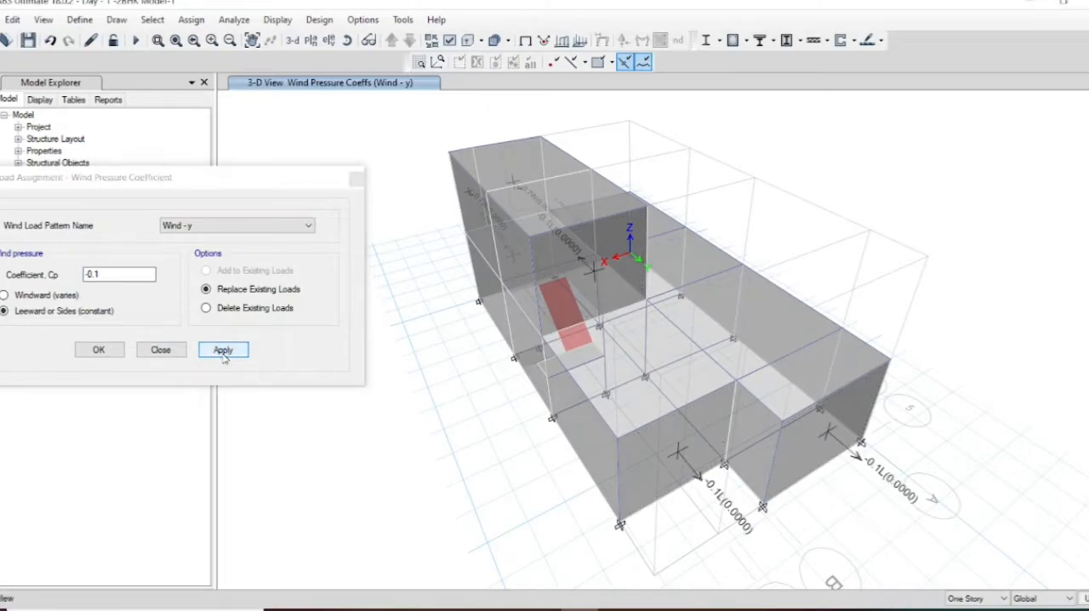
click(293, 41)
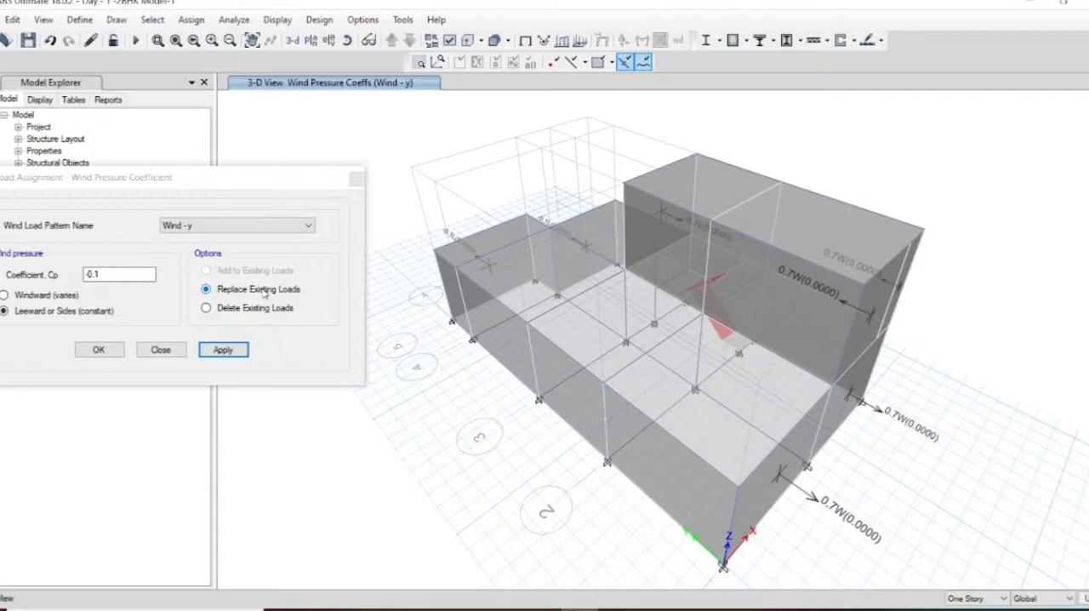
click(98, 351)
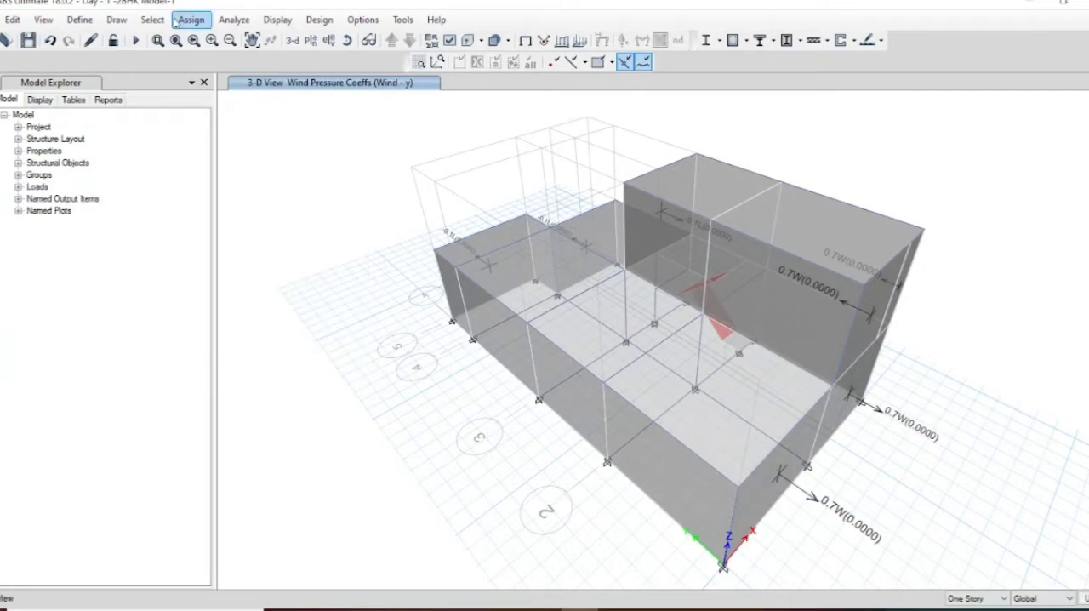
Step: Check the model with all joint, frame, shell, other and fix options enabled and a 1 mm length tolerance
click(231, 19)
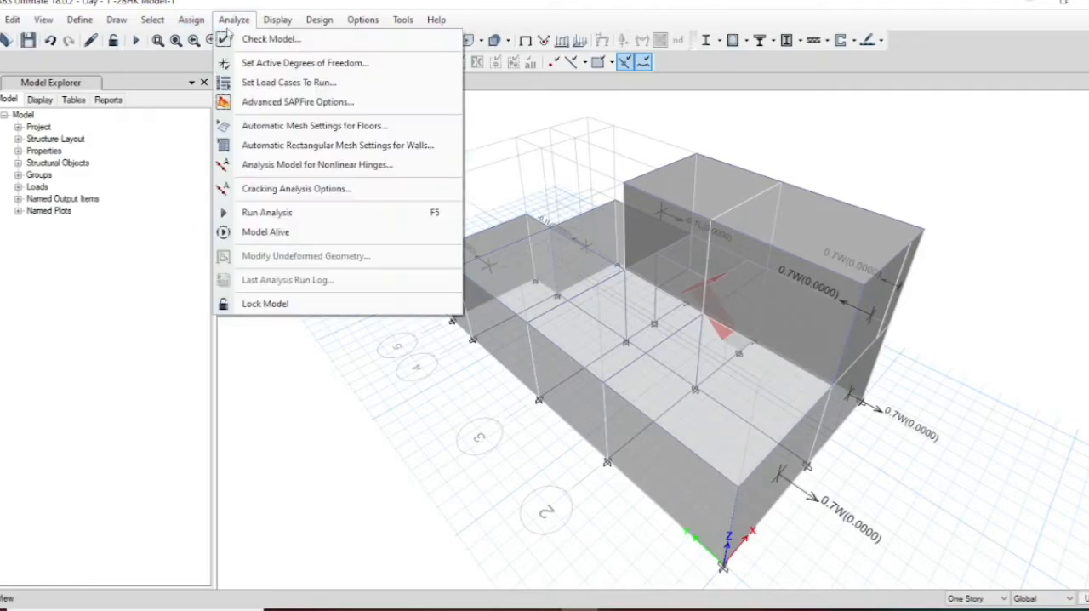
click(256, 39)
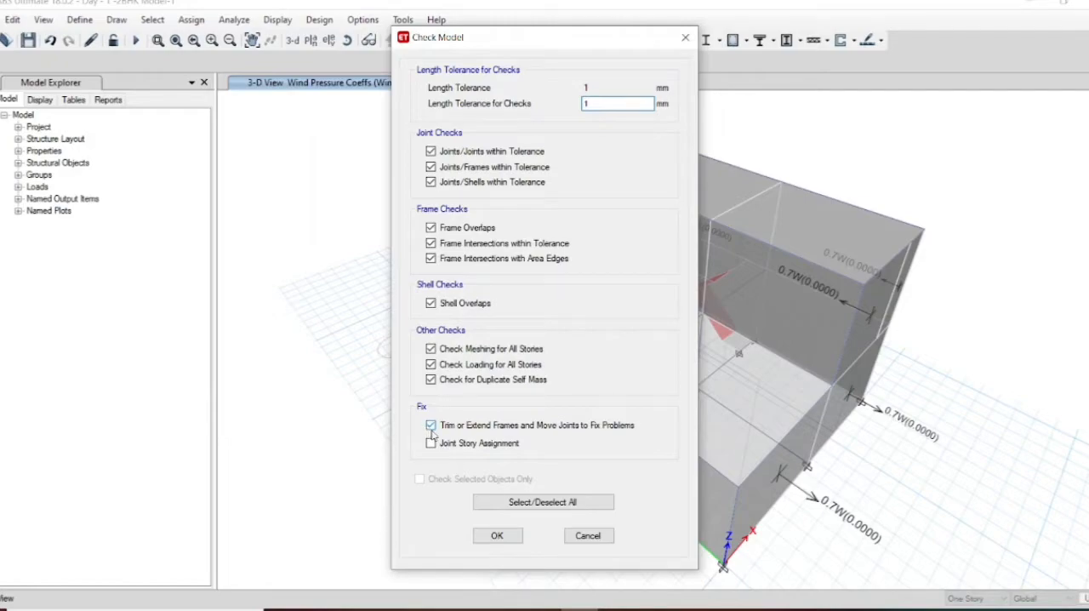
click(497, 535)
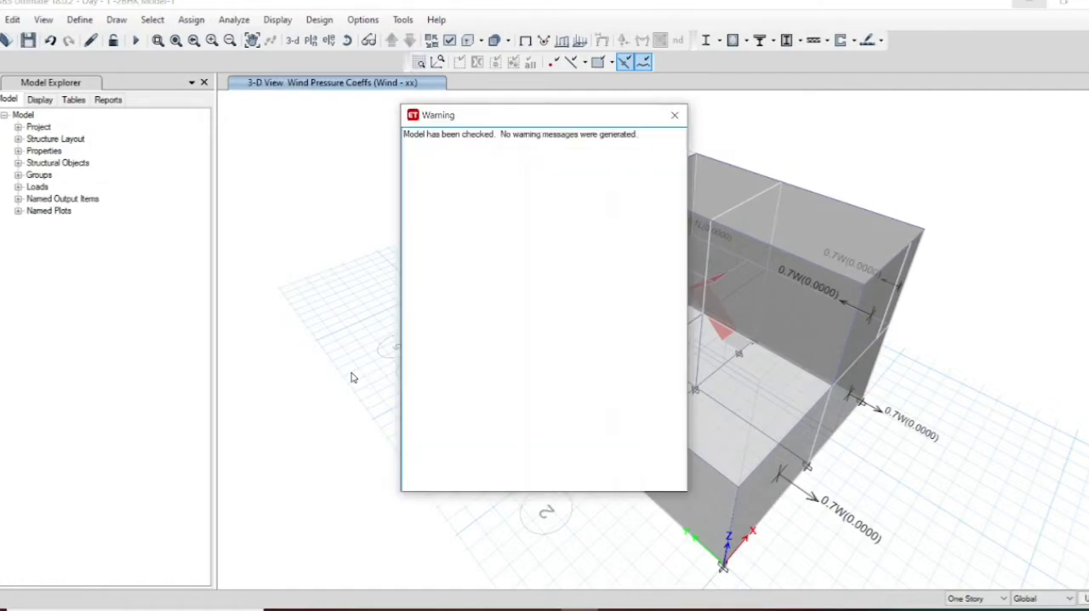
click(676, 116)
Step: Review the load cases set to run, including Wind - x and Wind - y, and run the analysis for all of them
click(234, 20)
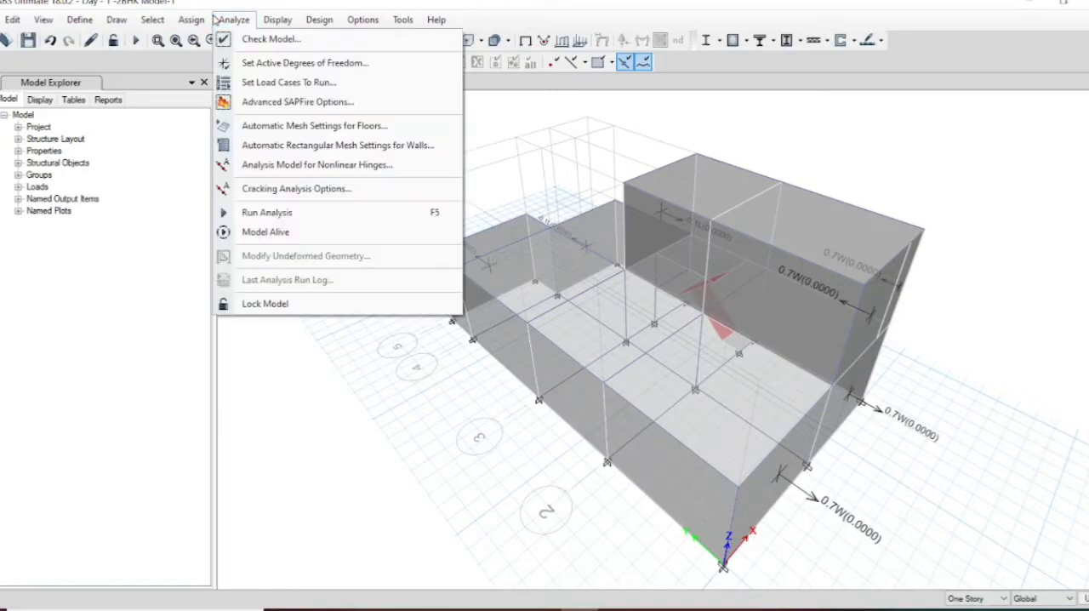
click(284, 90)
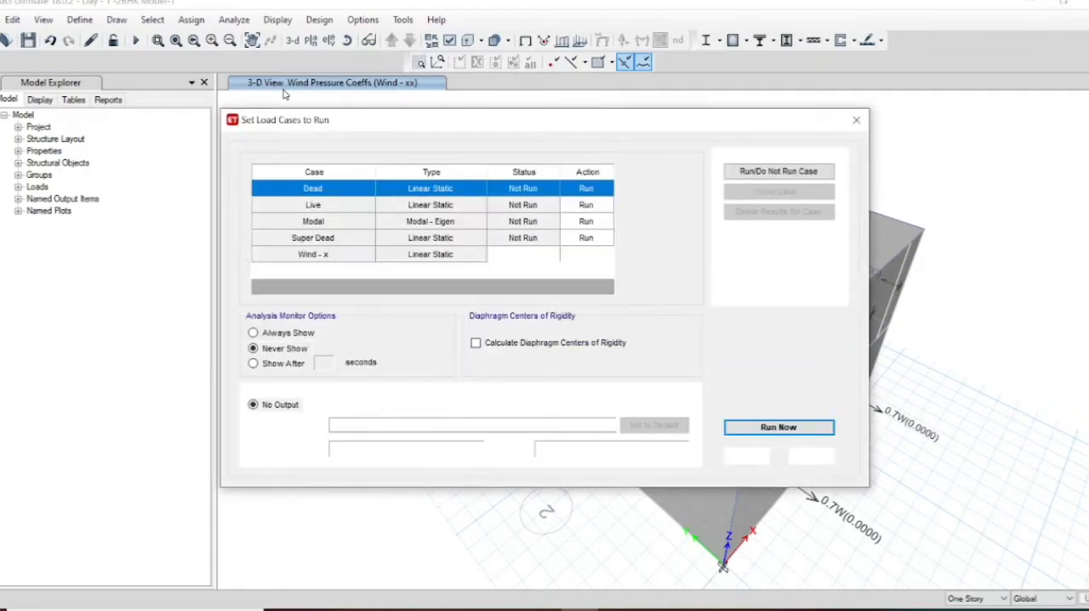
click(325, 259)
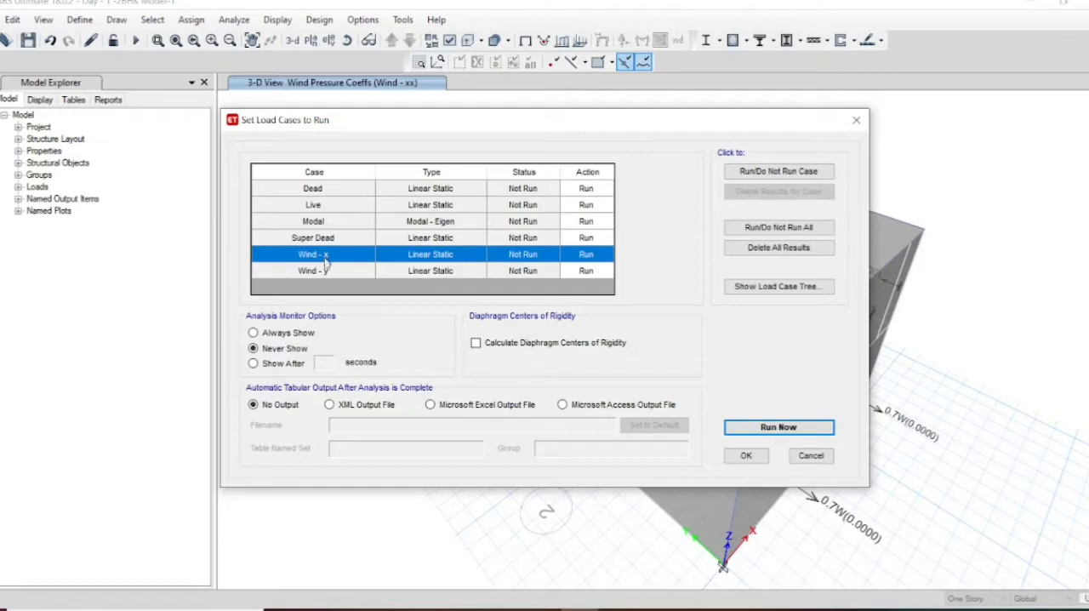
click(324, 271)
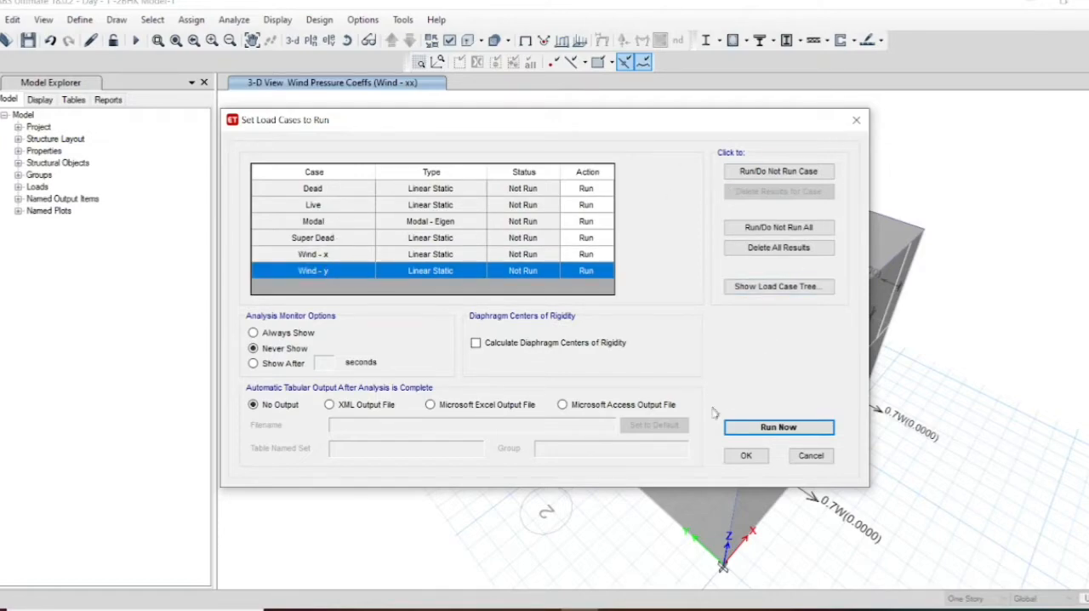
click(774, 428)
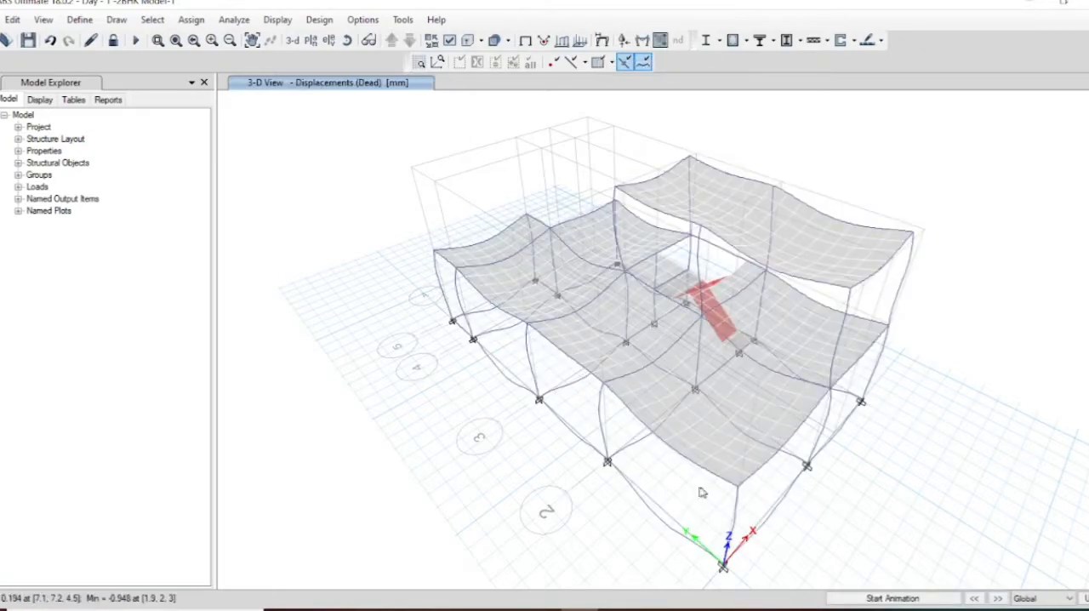
Step: Display the deformed shape for the Dead load case with automatic scaling and examine the slab deflections
click(600, 41)
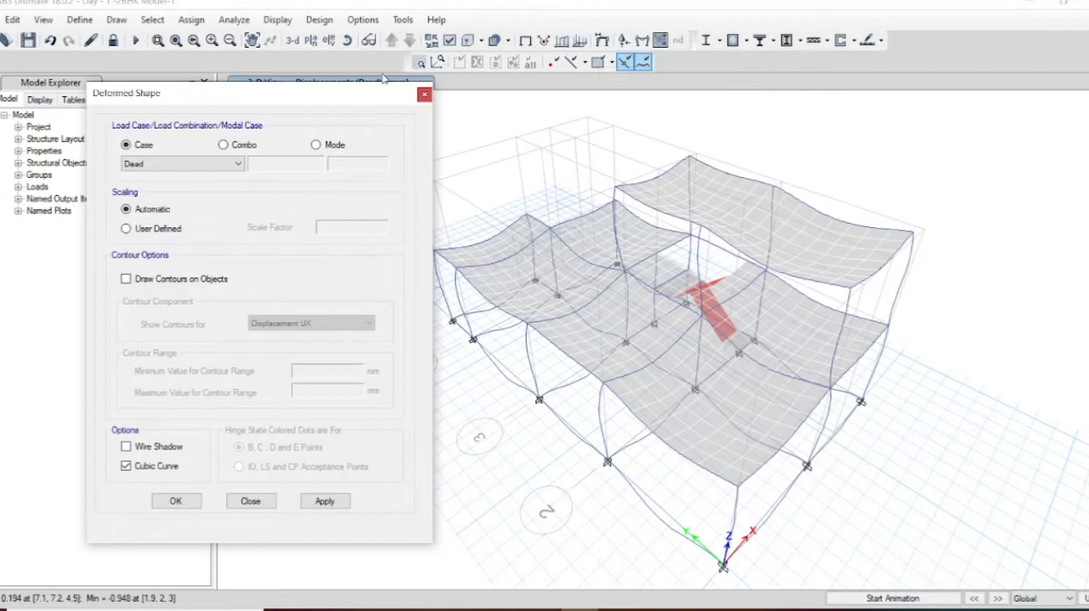
drag(252, 102, 151, 65)
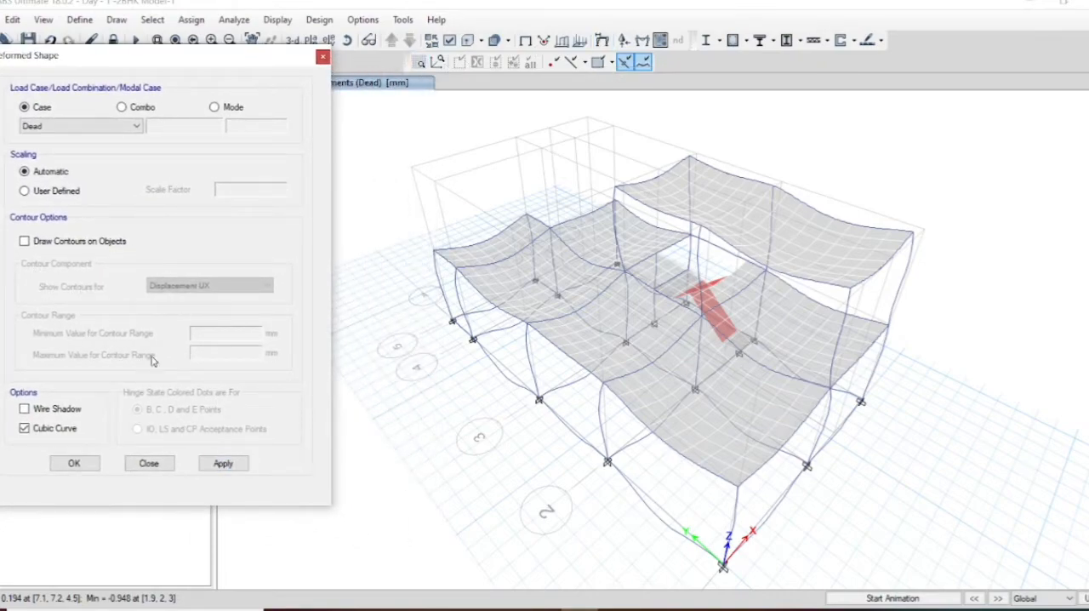
click(222, 464)
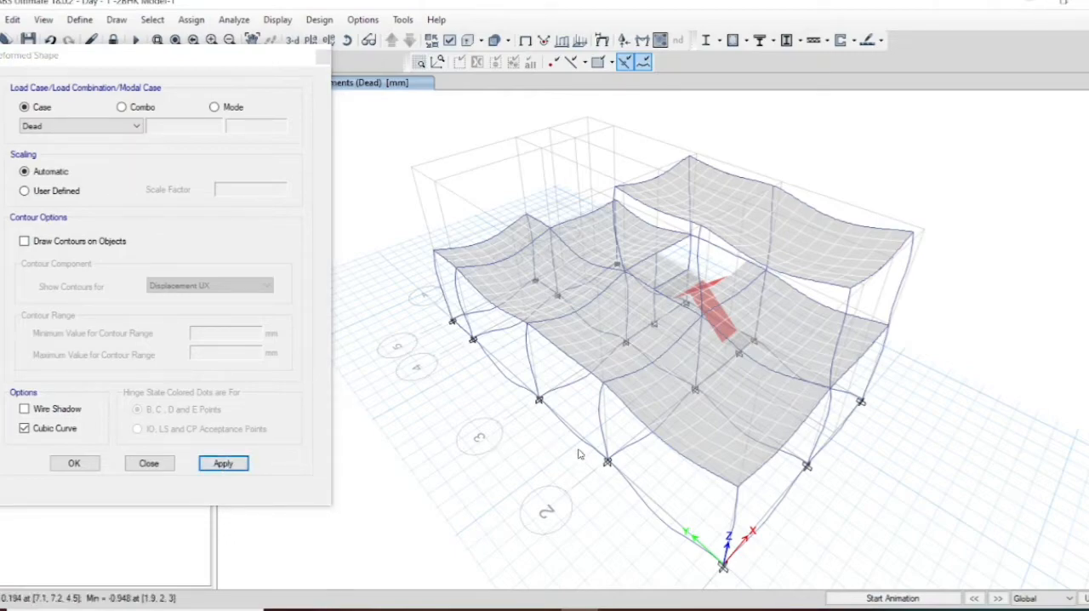
mouse_move(715, 413)
Step: Display the deformed shape for the Live case, followed by the Super Dead case
click(109, 128)
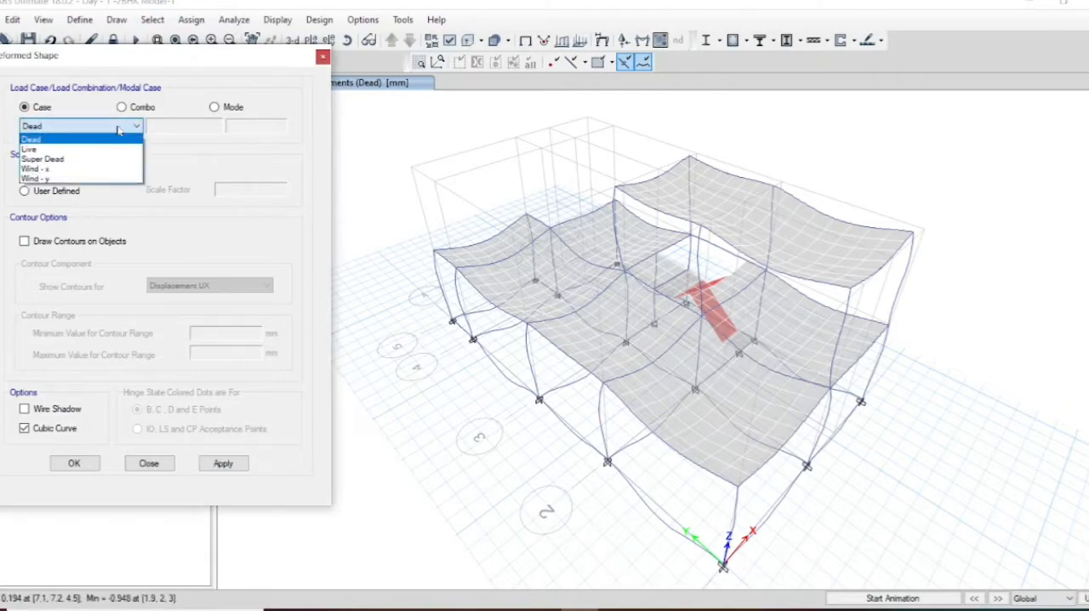
click(86, 152)
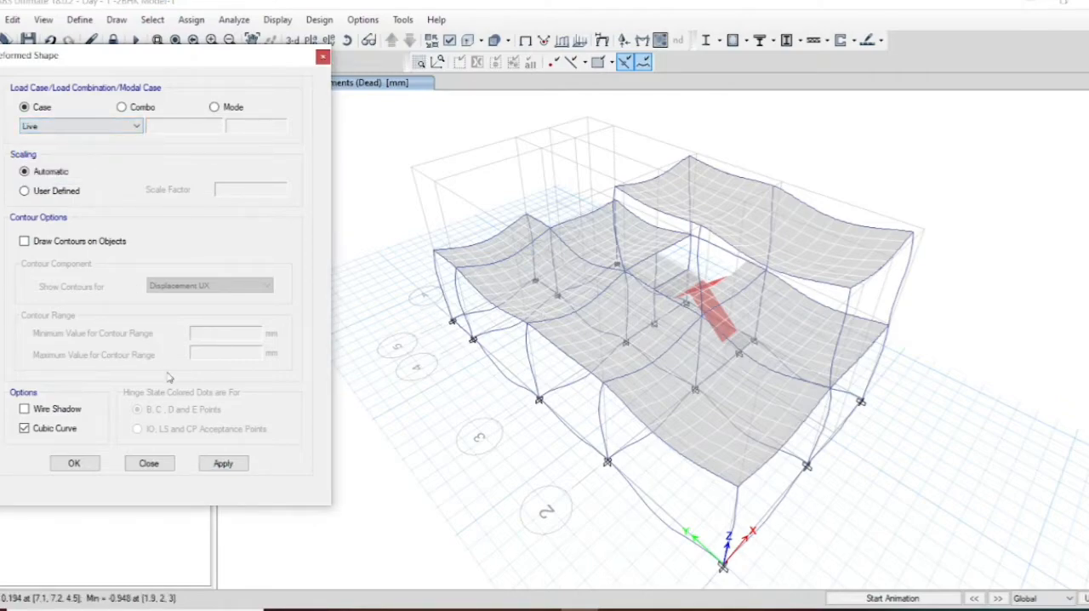
click(220, 463)
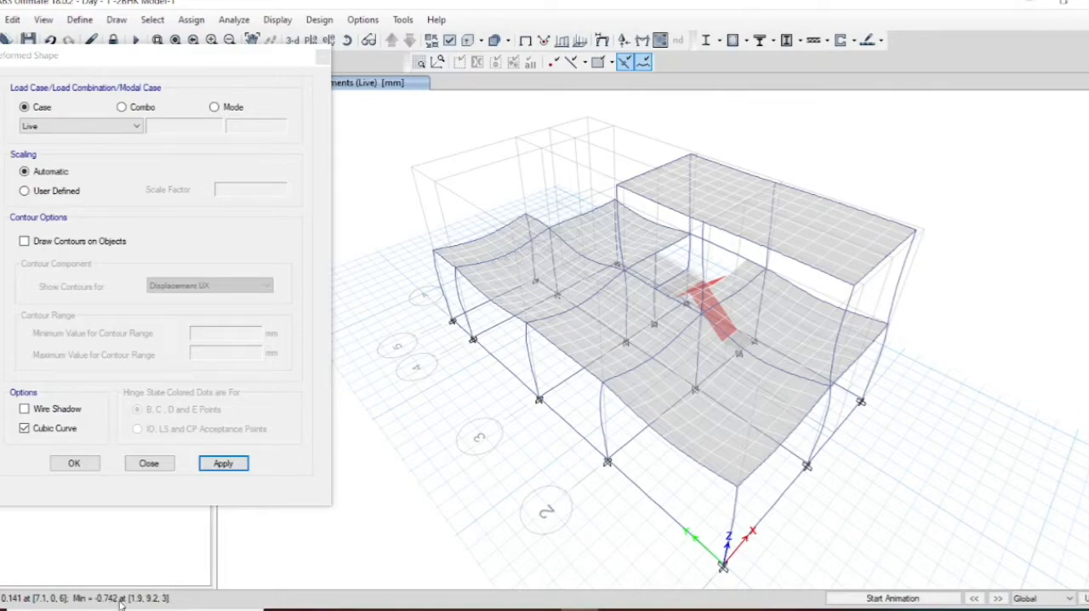
click(52, 127)
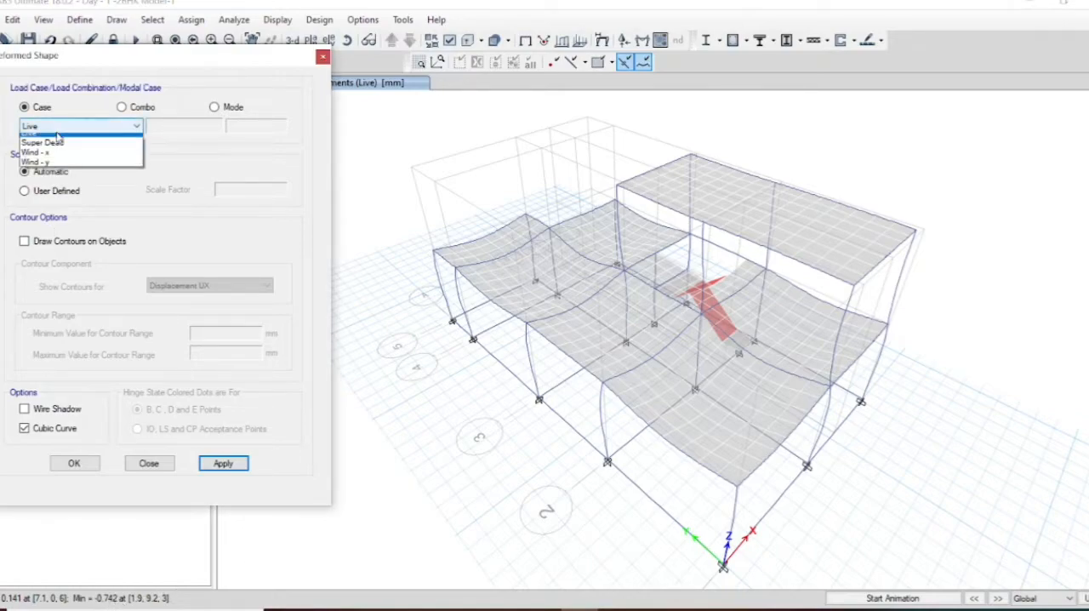
click(42, 142)
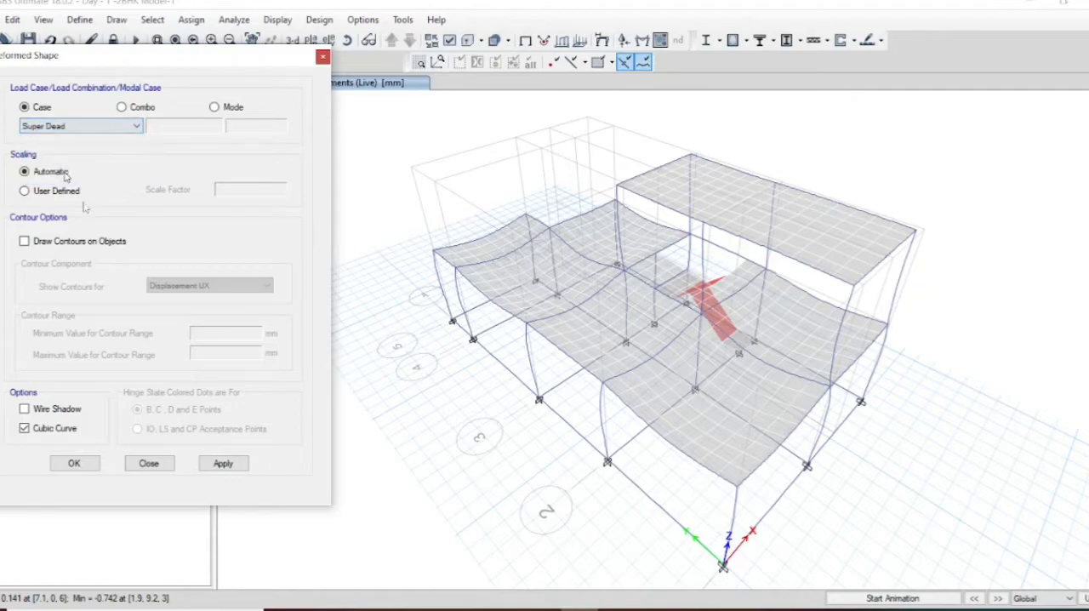
click(222, 462)
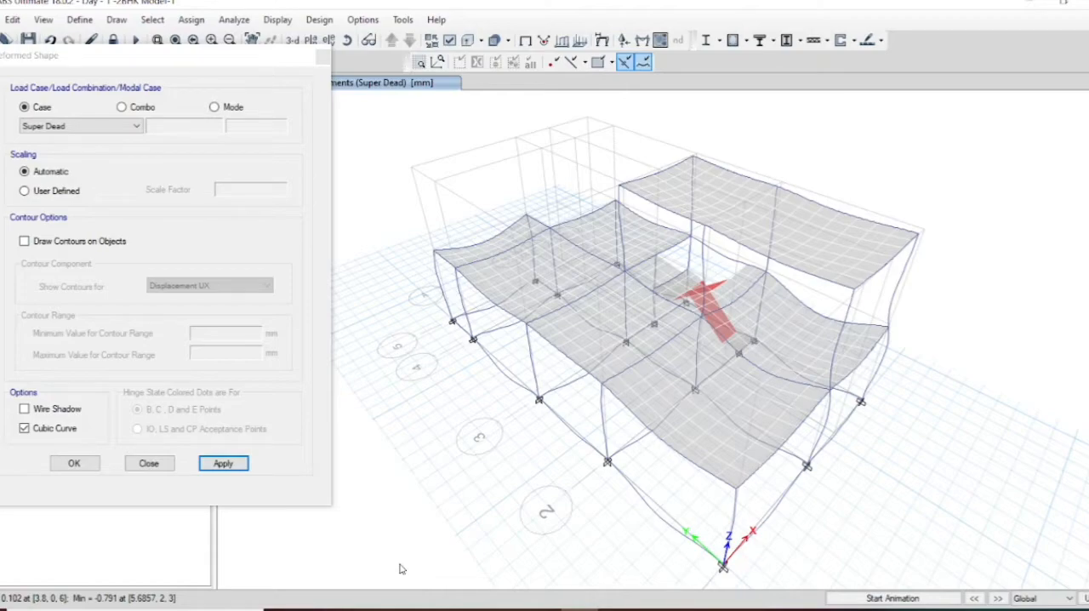
Step: Display the deformed shape for Wind - x and read the displacements of a joint on the upper roof edge
click(130, 128)
click(103, 170)
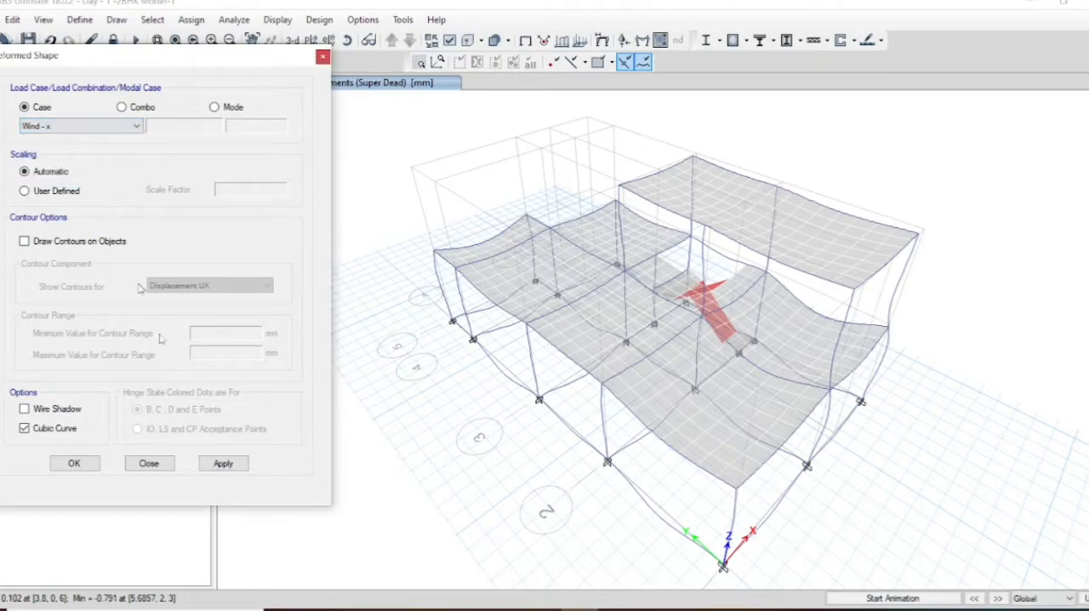
click(220, 464)
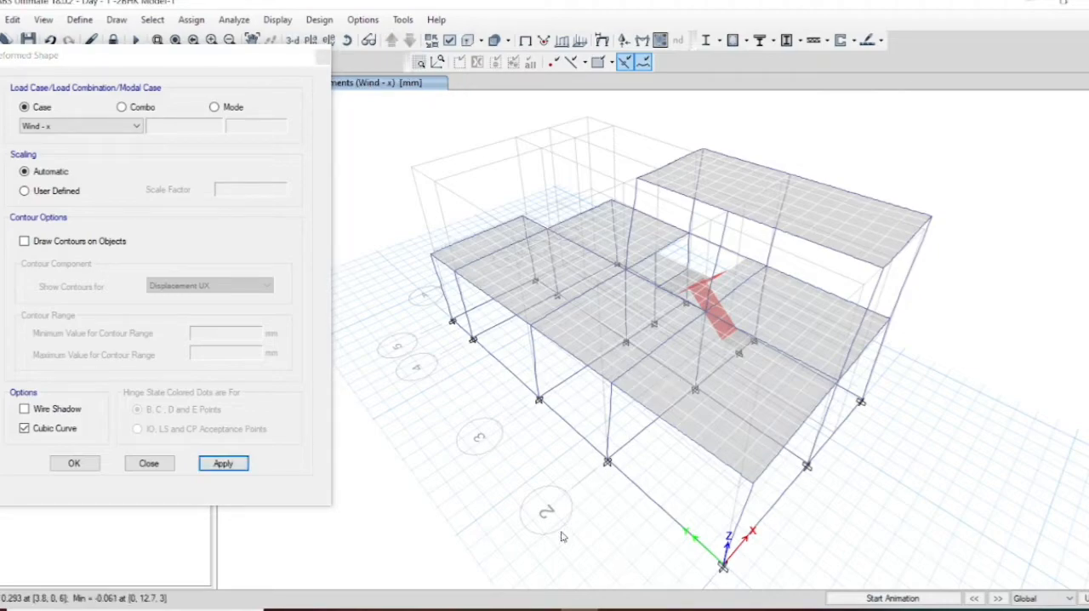
mouse_move(839, 255)
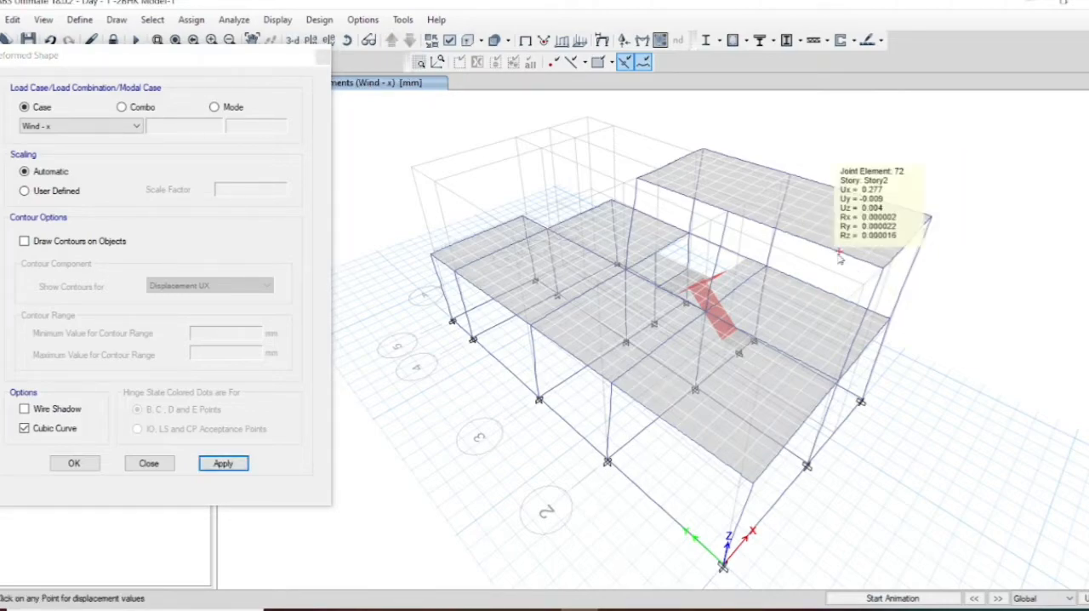
Step: Display the deformed shape for the Wind - y load case and animate it
click(77, 125)
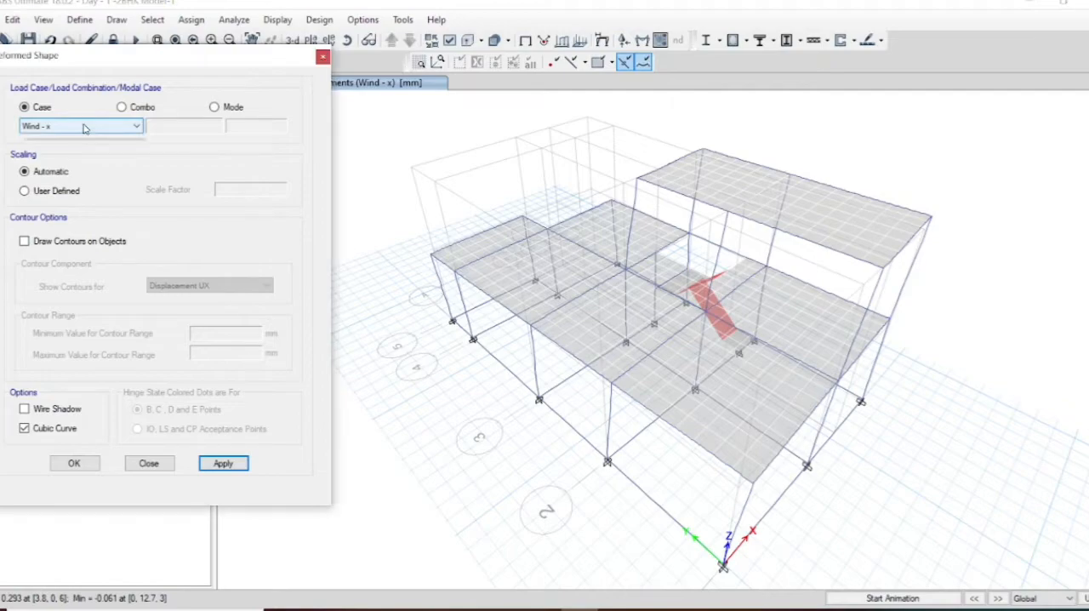
click(73, 179)
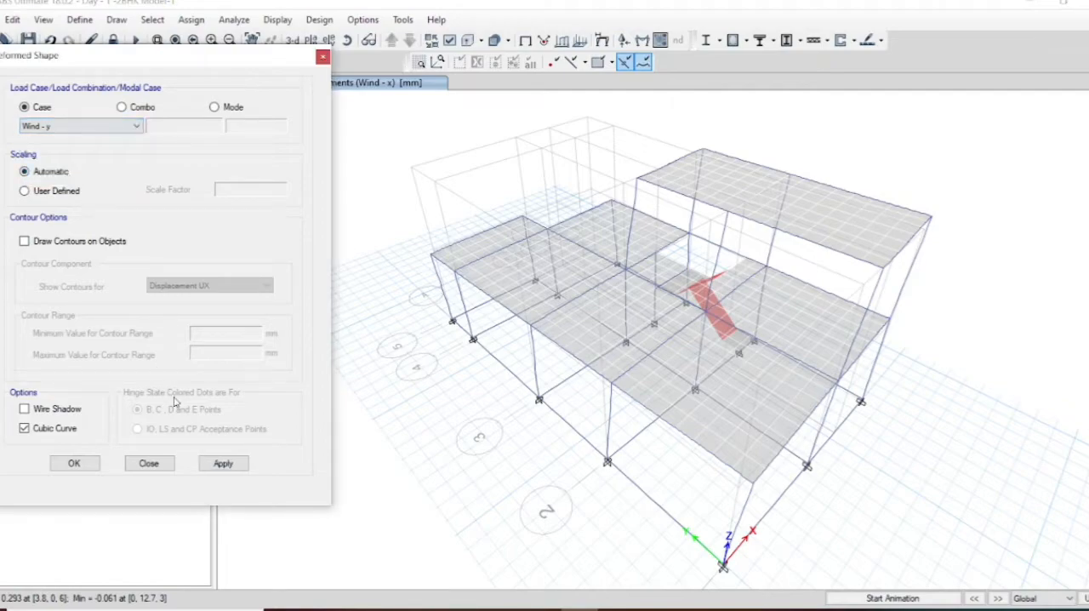
click(226, 465)
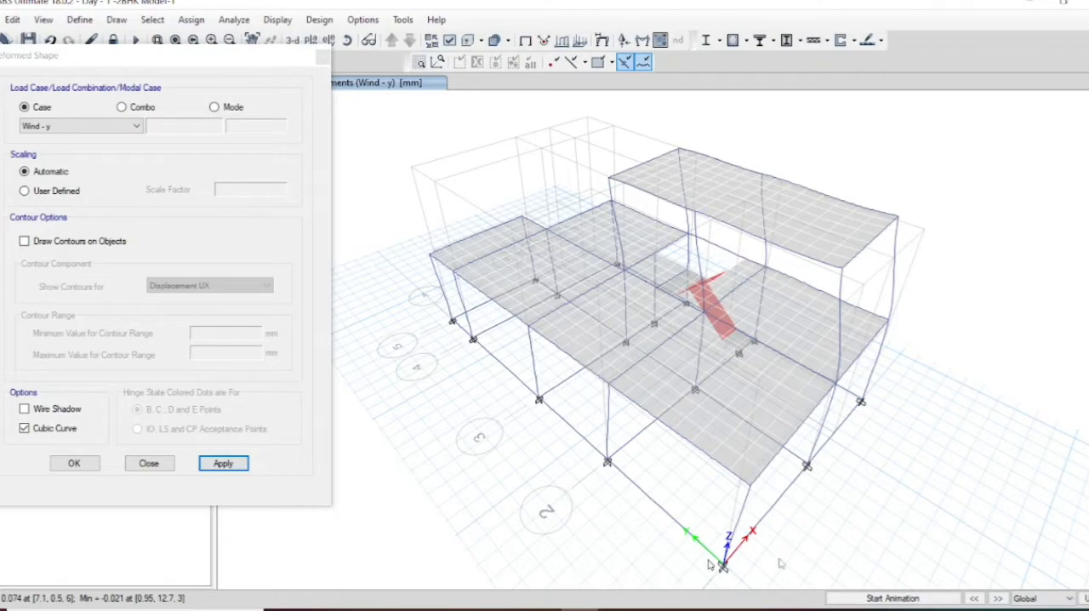
click(927, 601)
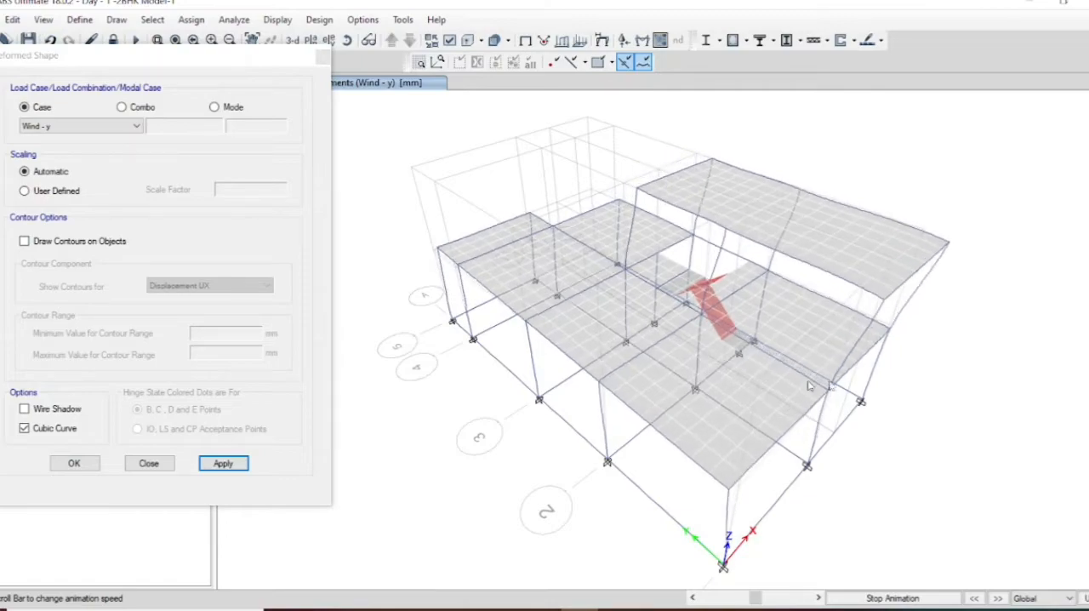
Step: Switch the deformed shape back to the Wind - x load case and animate the sway
click(112, 127)
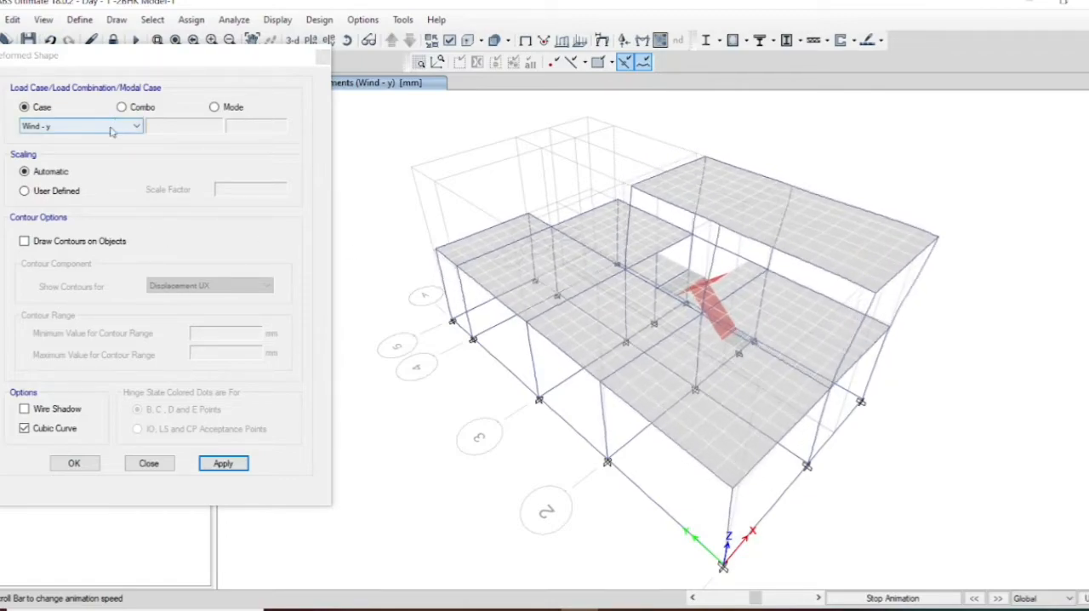
click(110, 128)
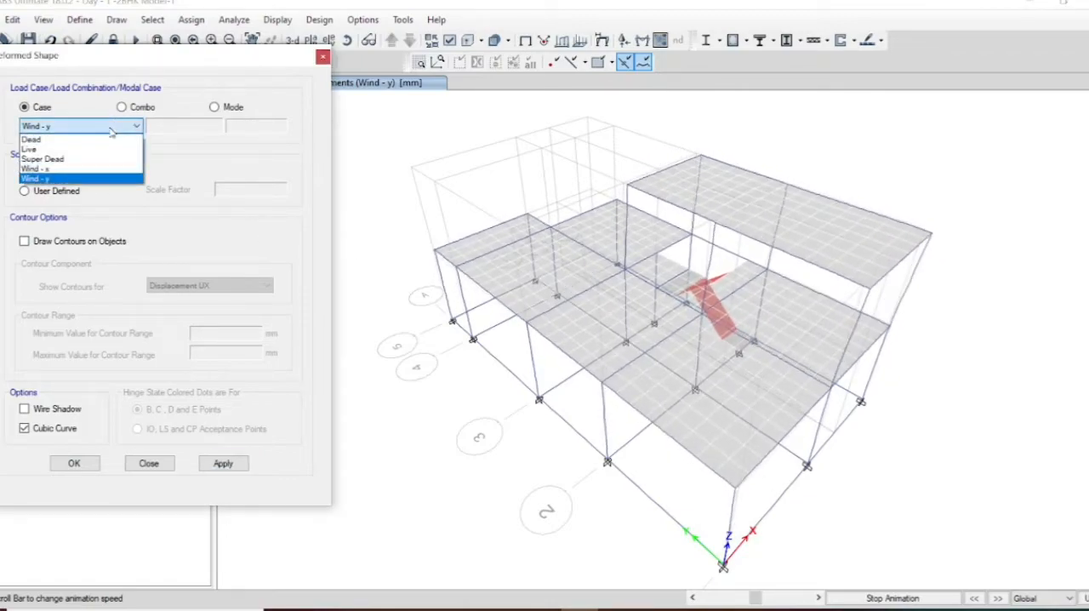
click(79, 170)
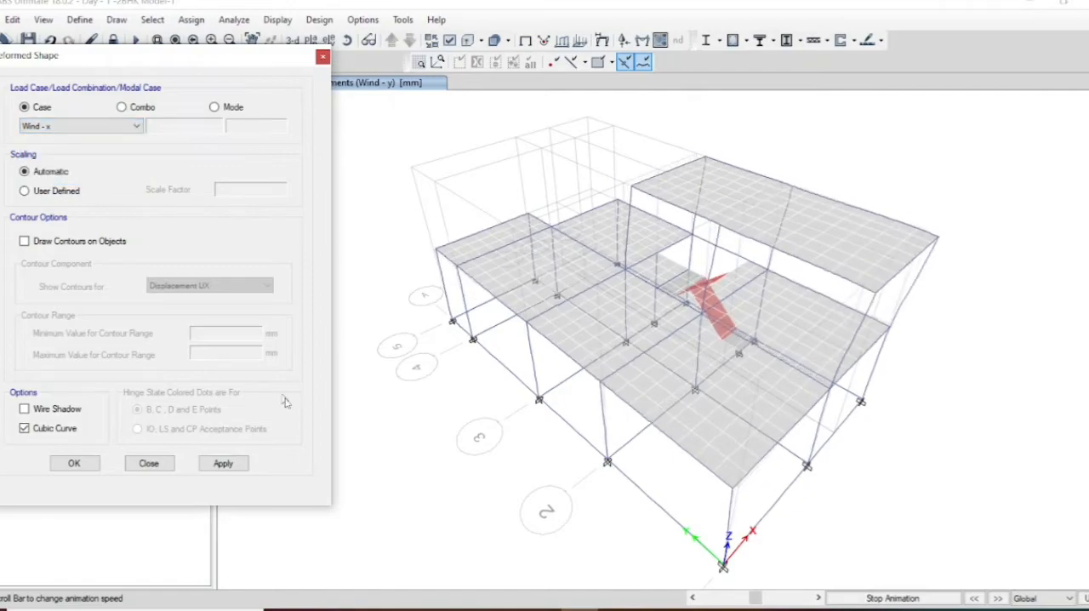
click(223, 464)
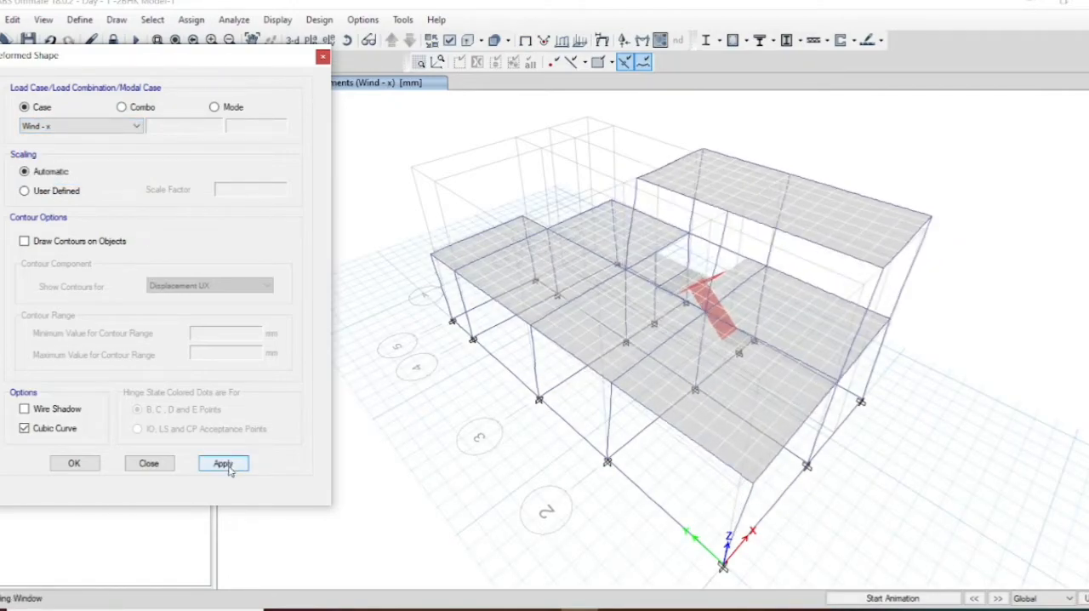
click(873, 599)
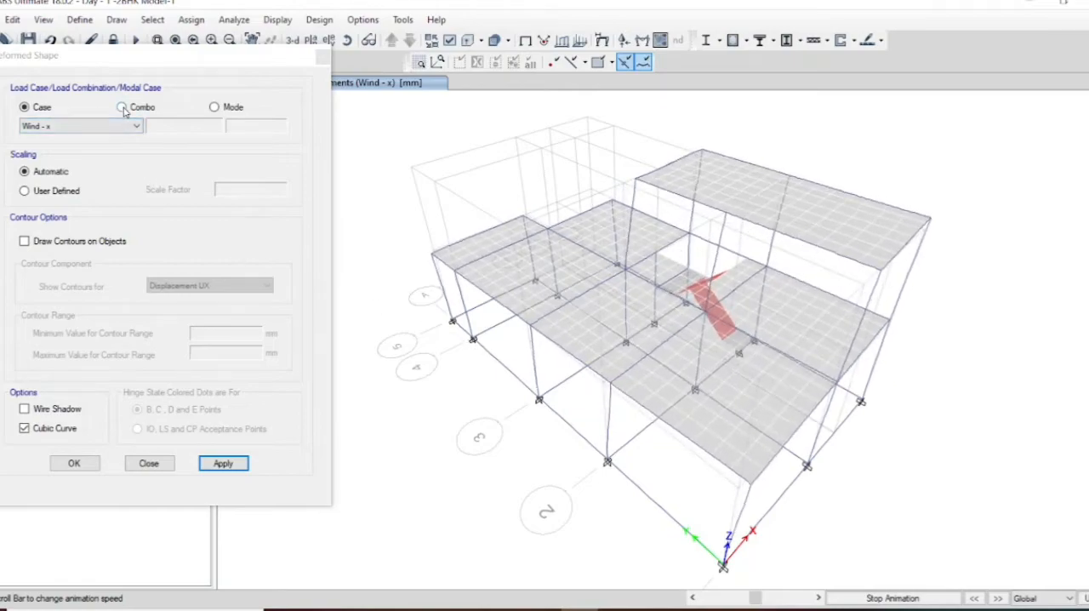
Step: Close the deformed shape settings, stop the animation and return to the undeformed model
click(324, 57)
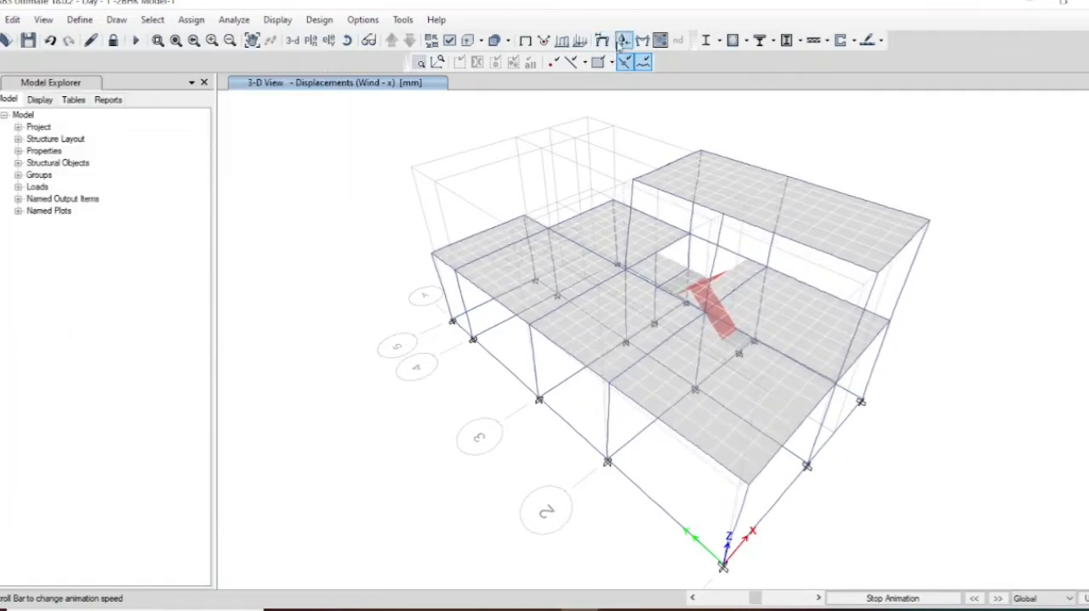
click(870, 599)
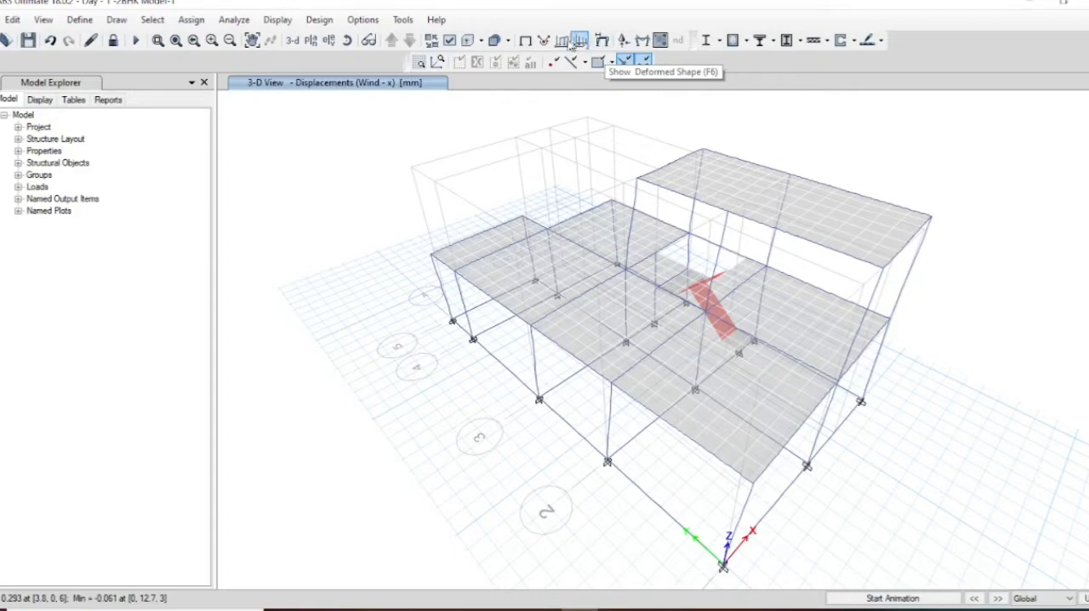
click(527, 42)
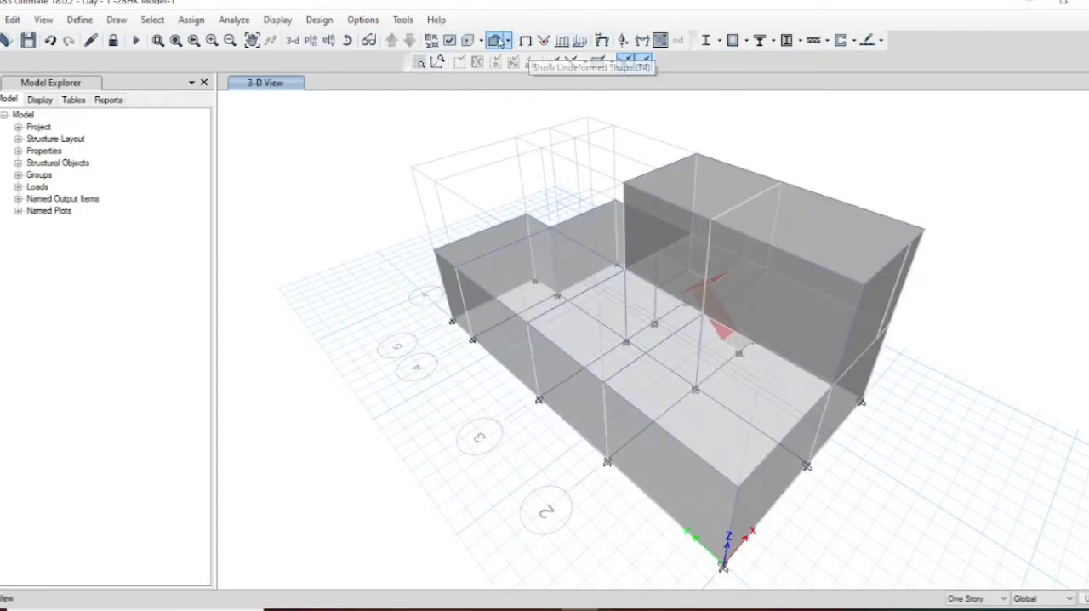
Step: Display the support reactions for the Dead load case, including the Mx, My and Mz components
click(625, 43)
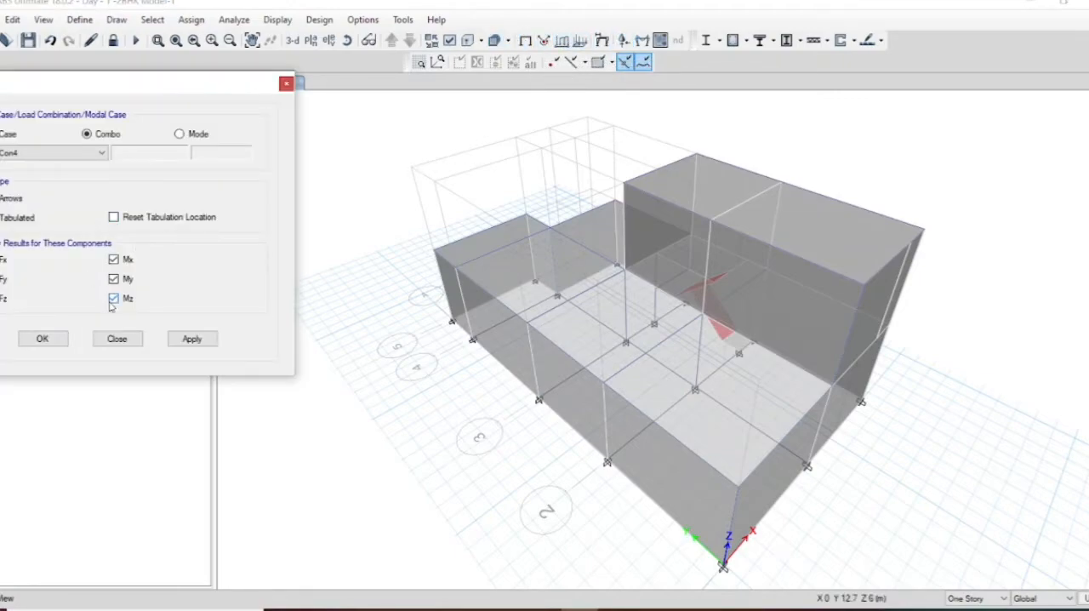
click(6, 133)
click(56, 154)
click(56, 154)
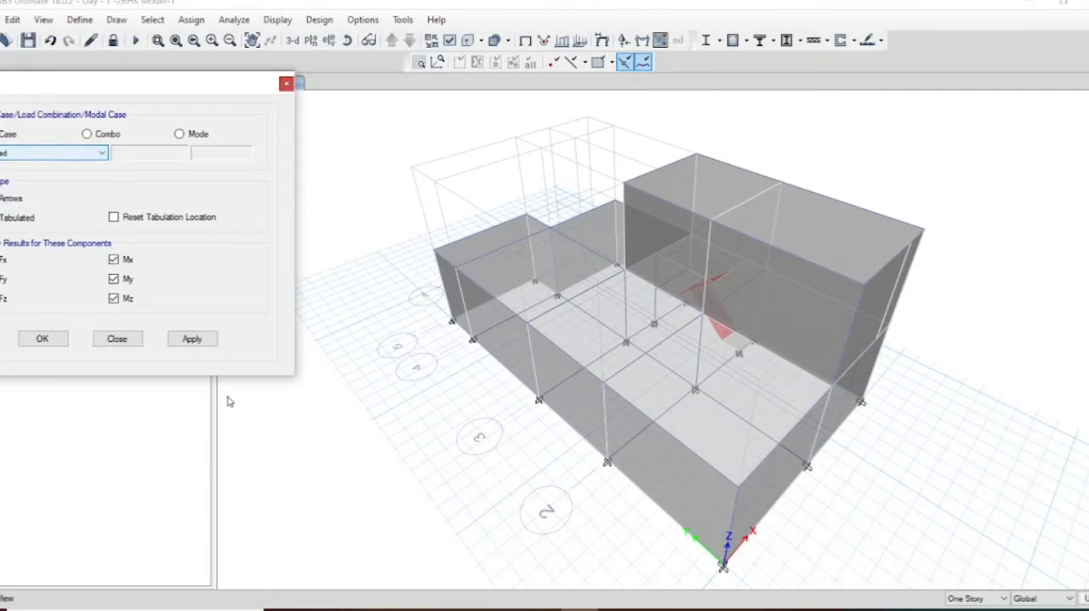
click(183, 344)
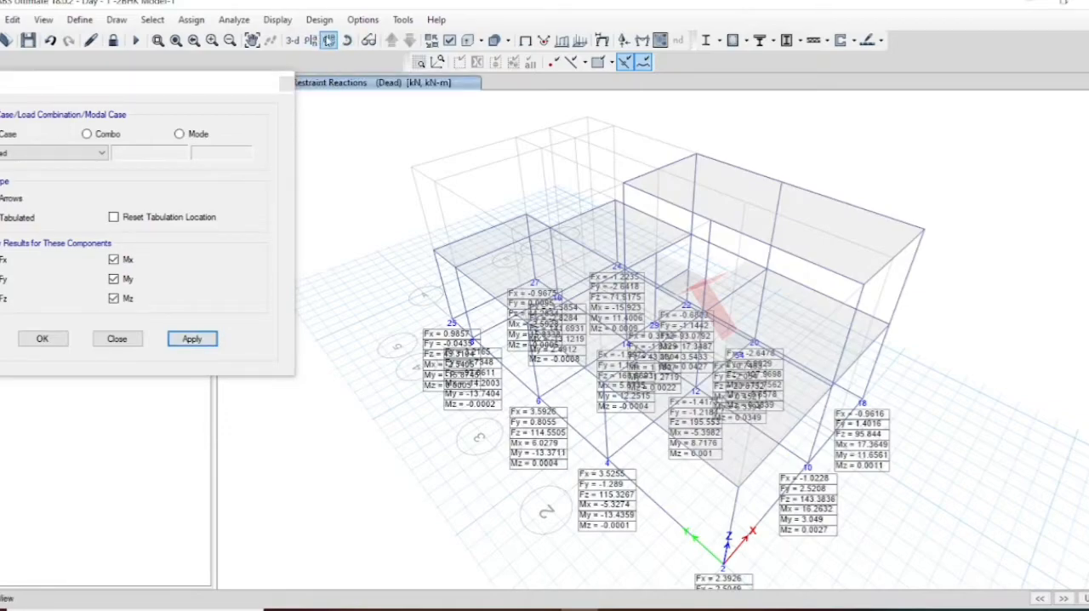
Step: Show the Dead reactions in the Base plan view and close the plan selection dialog
click(310, 40)
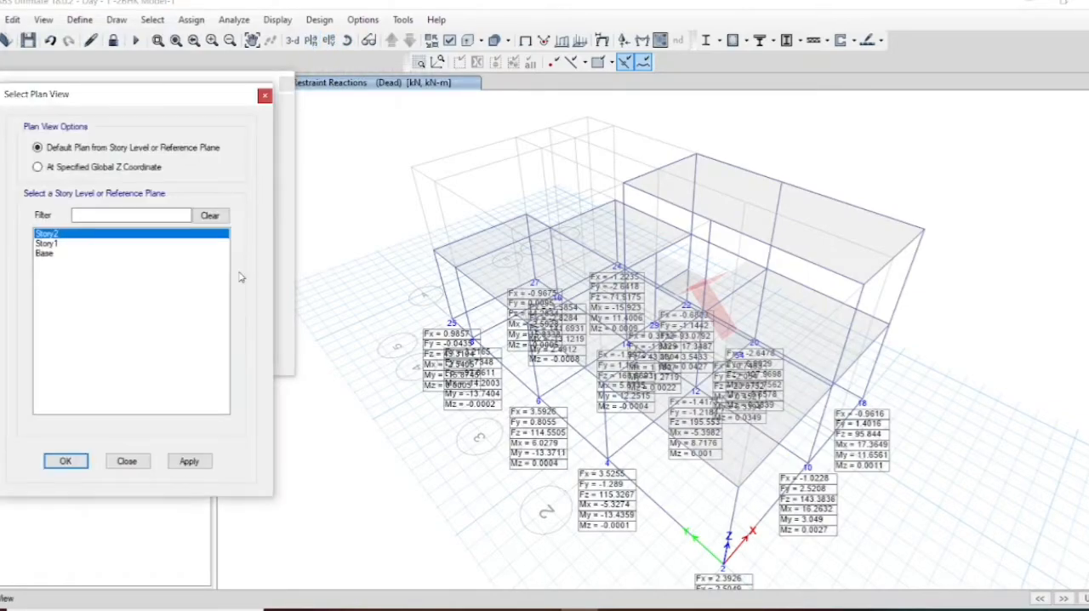
click(97, 254)
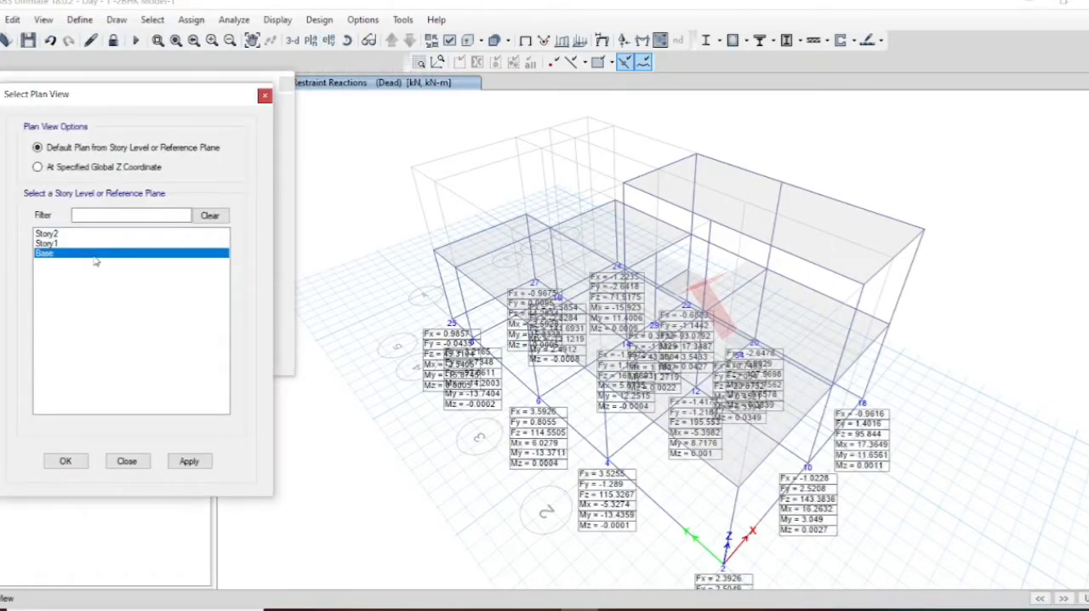
click(188, 461)
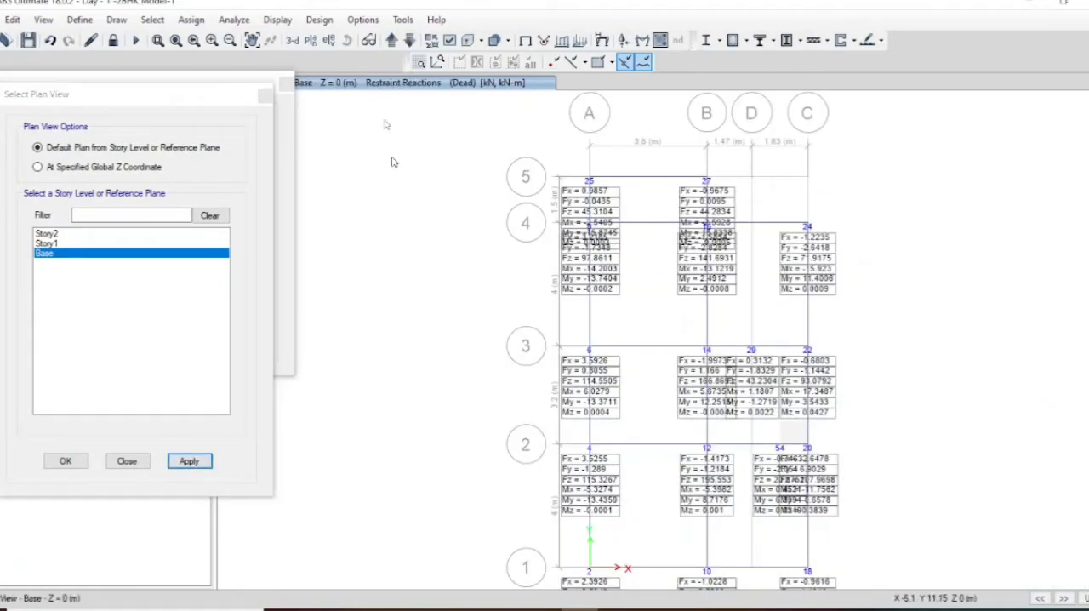
click(252, 40)
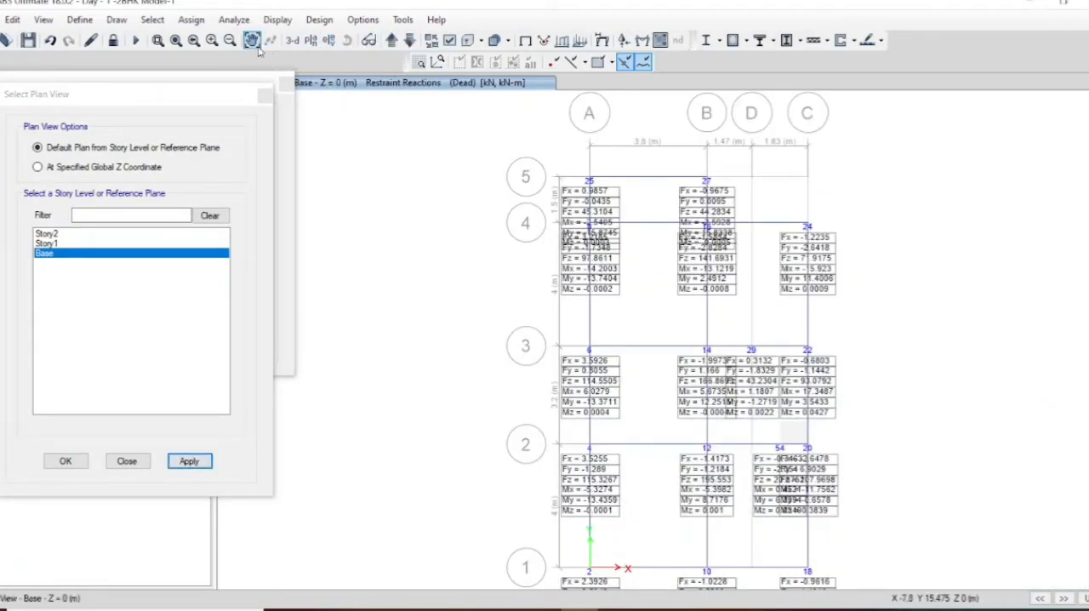
drag(704, 429, 661, 406)
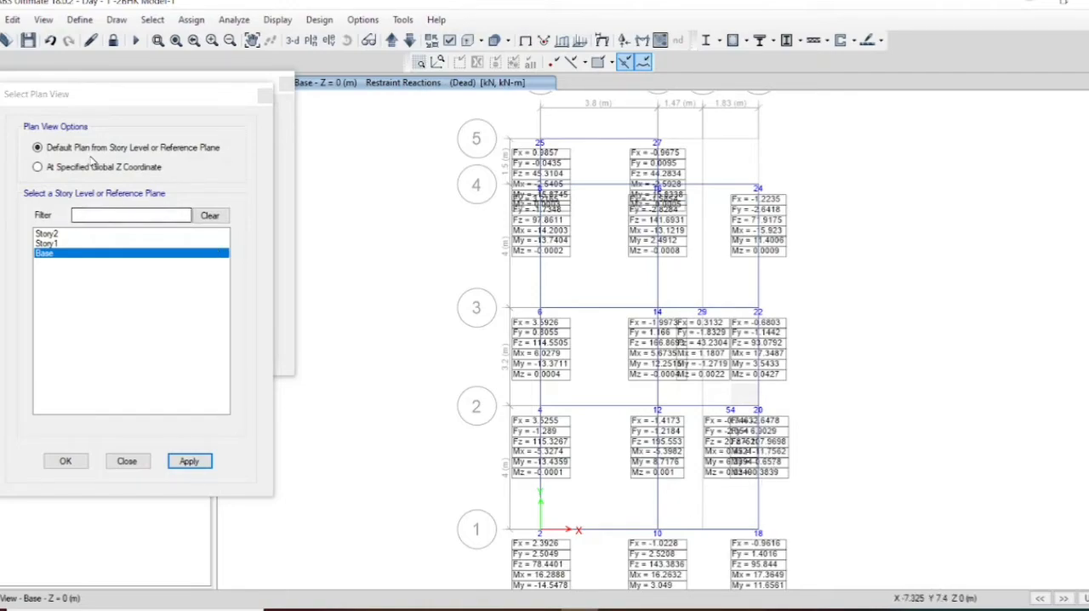
click(264, 95)
Step: Display the support reactions on the base plan for the Wind - x load case
click(21, 153)
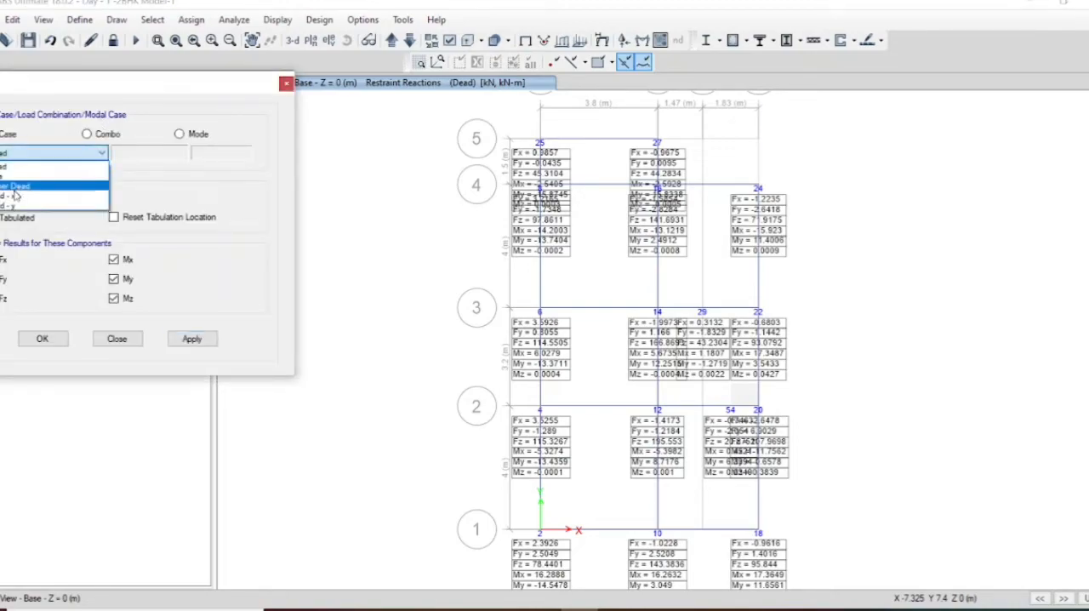
click(15, 202)
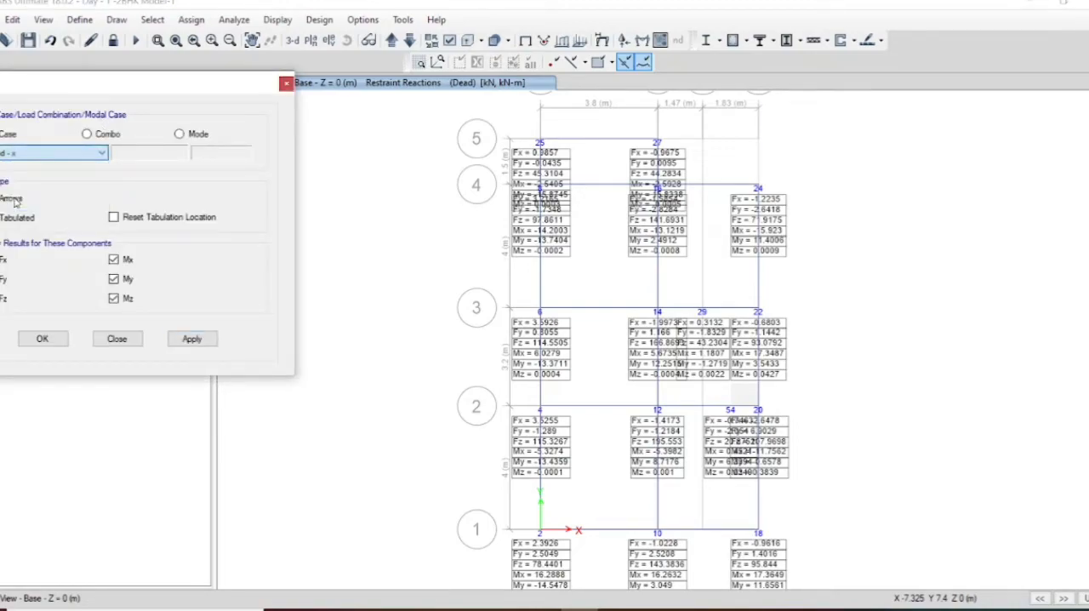
click(192, 339)
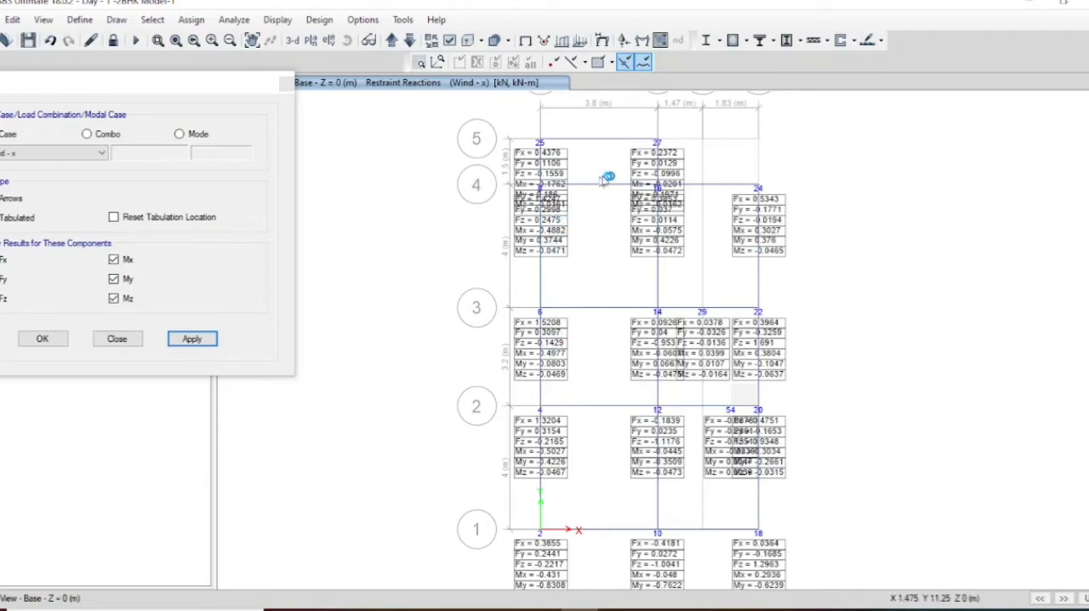
Step: Examine the Wind - x reactions at the base supports along grid lines 5 and 4 at a readable size
click(211, 40)
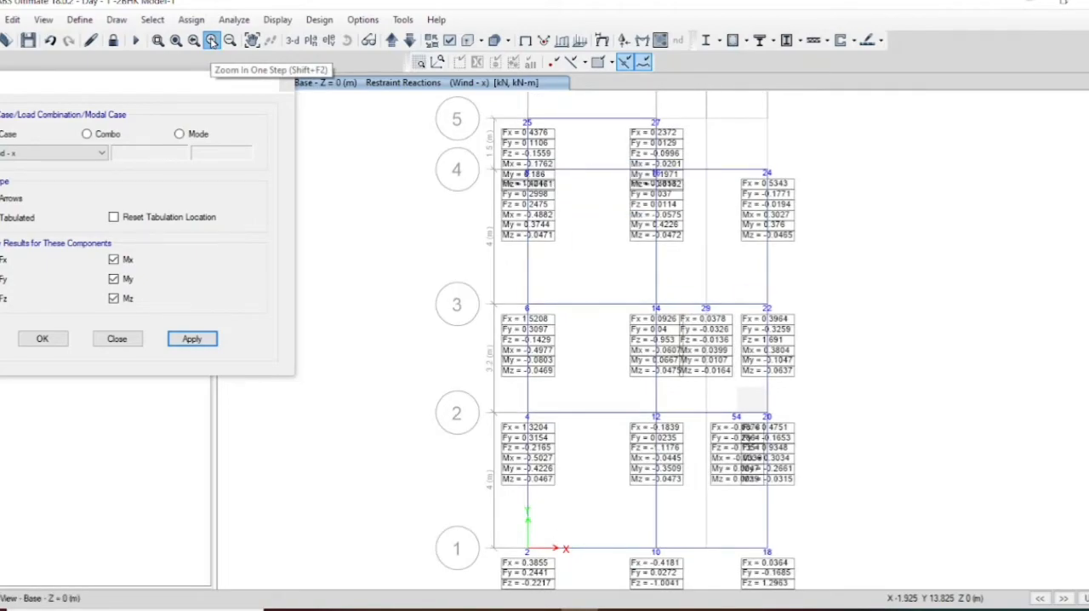
click(210, 40)
click(211, 40)
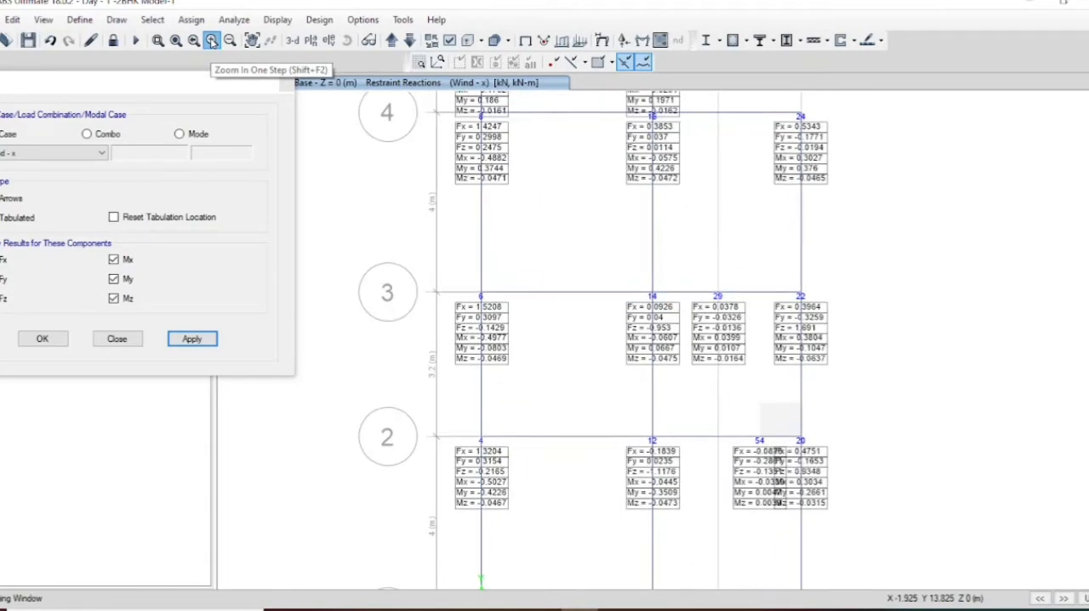
click(211, 39)
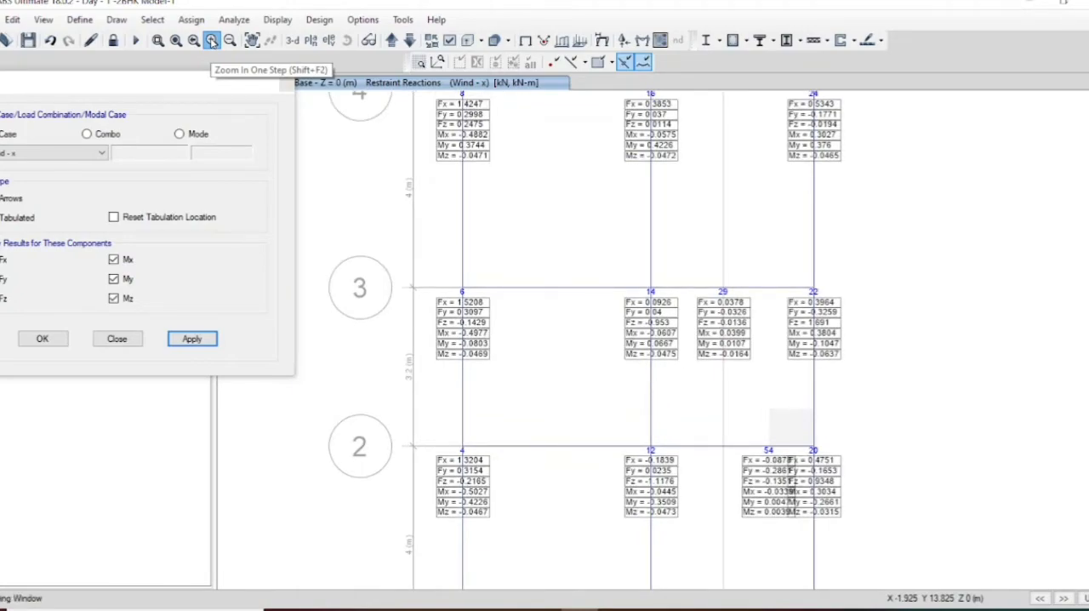
click(211, 40)
click(211, 40)
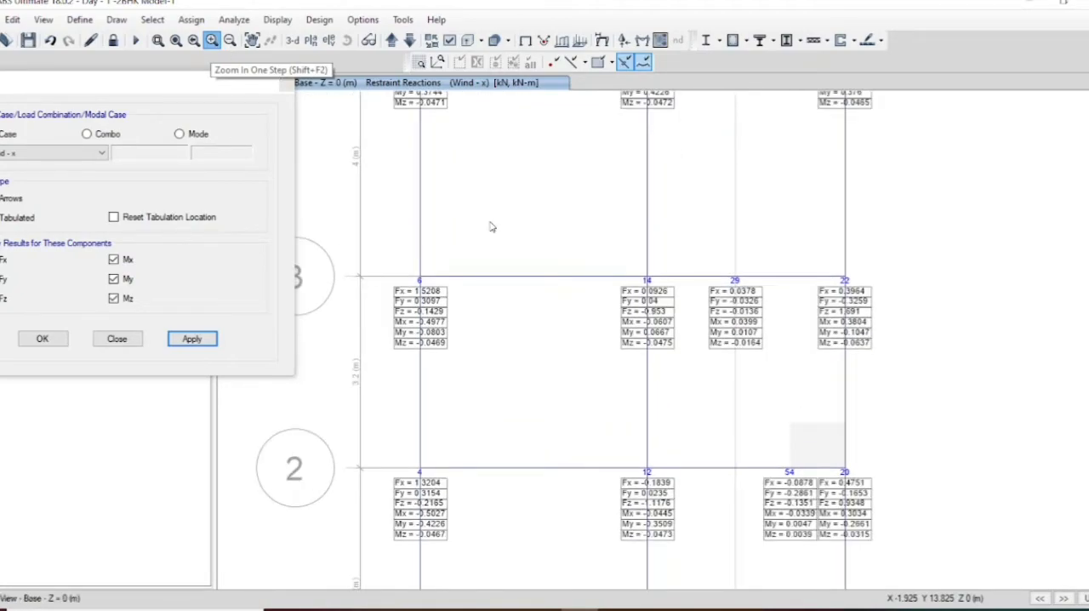
click(213, 41)
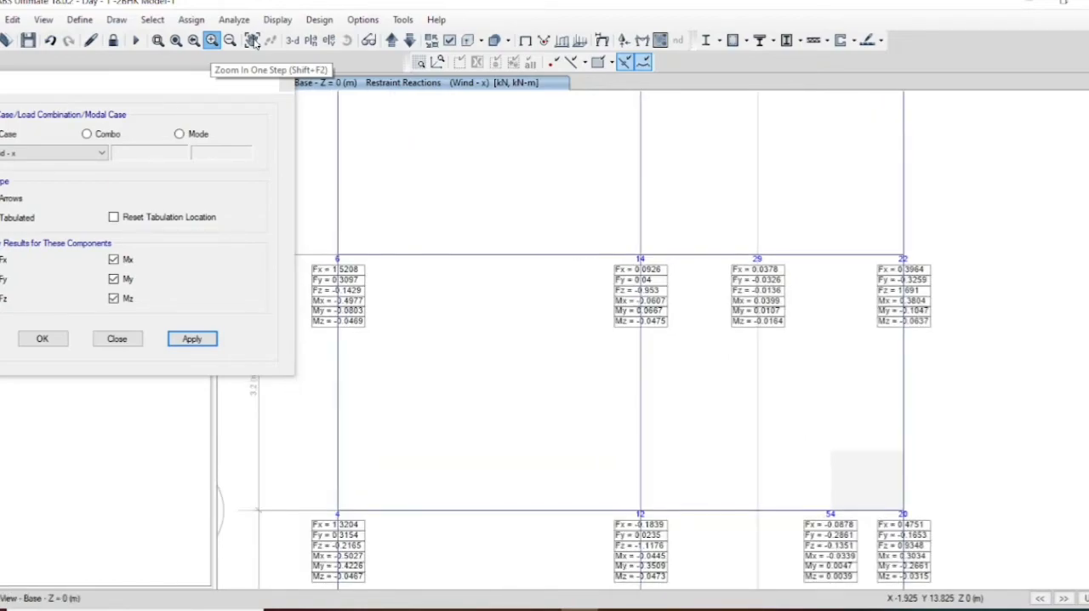
click(253, 41)
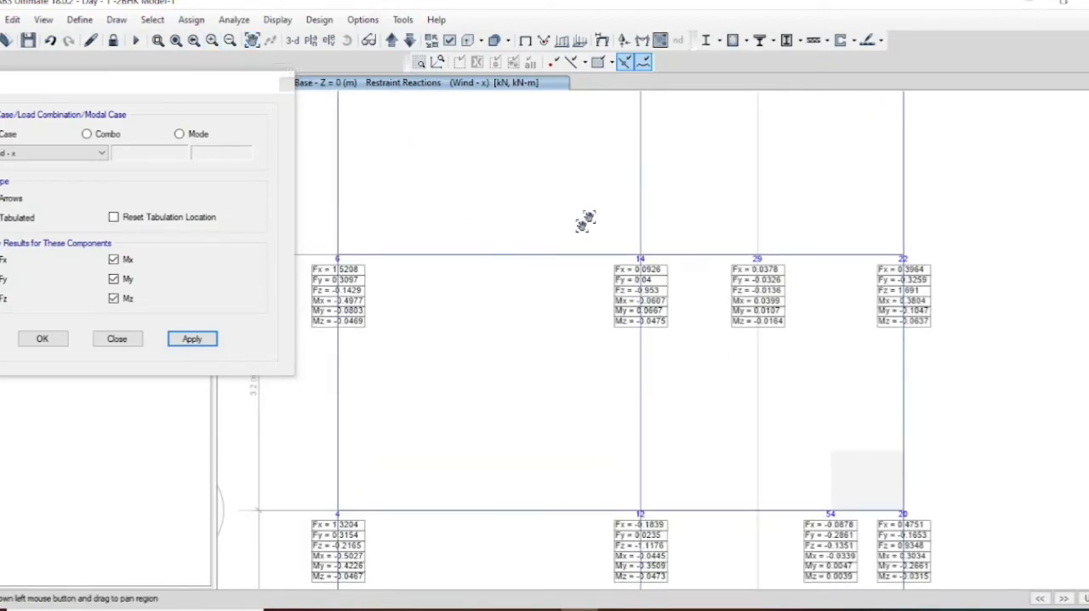
drag(583, 221, 611, 589)
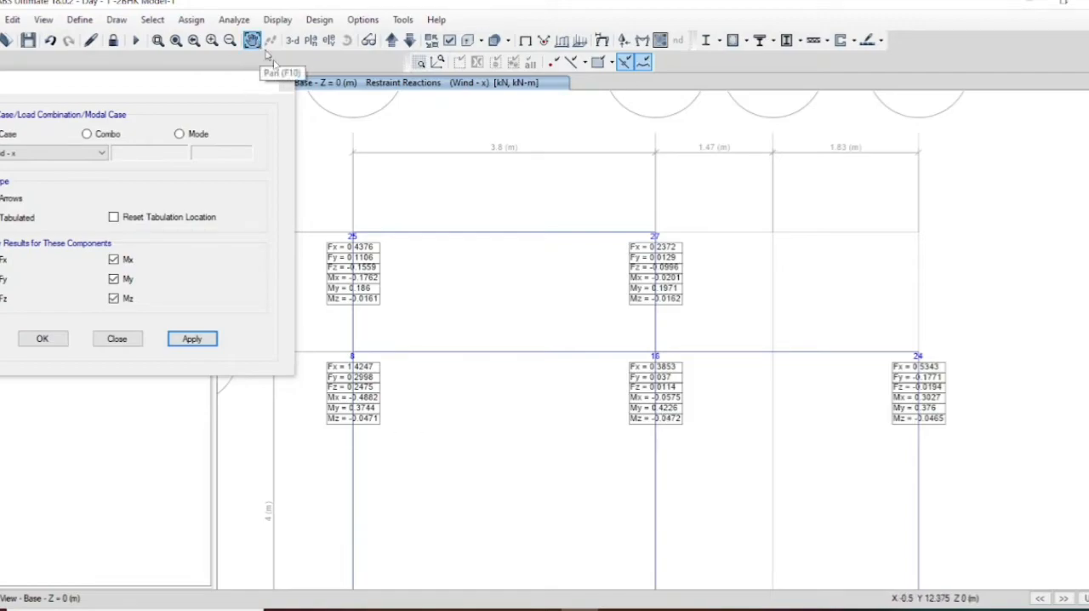
Step: Examine the Wind - x reactions at the base supports along grid lines 3, 2 and 1
drag(554, 505, 508, 34)
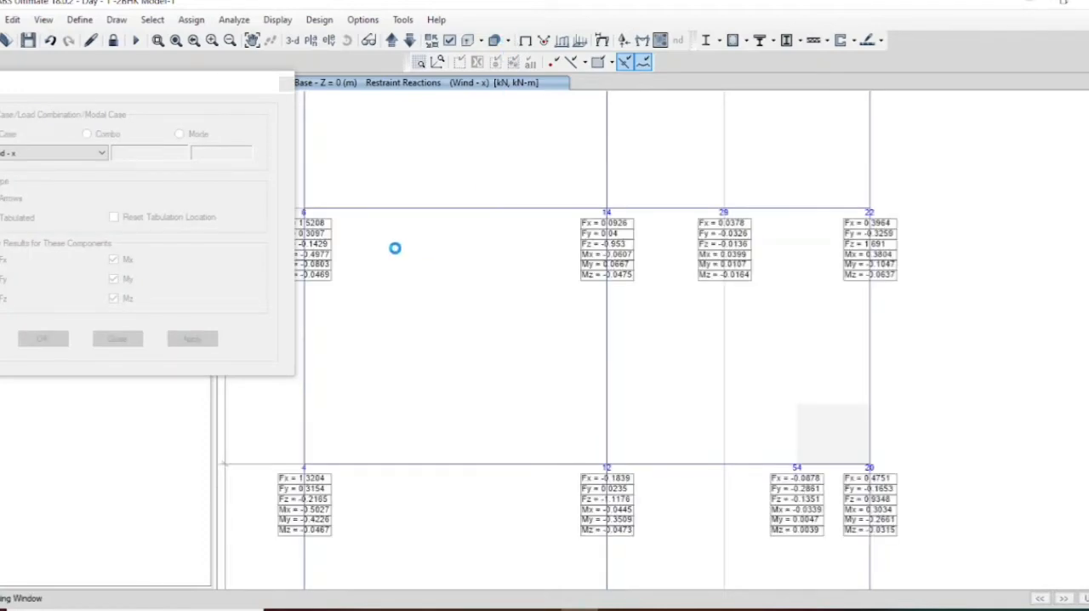
drag(205, 91, 160, 90)
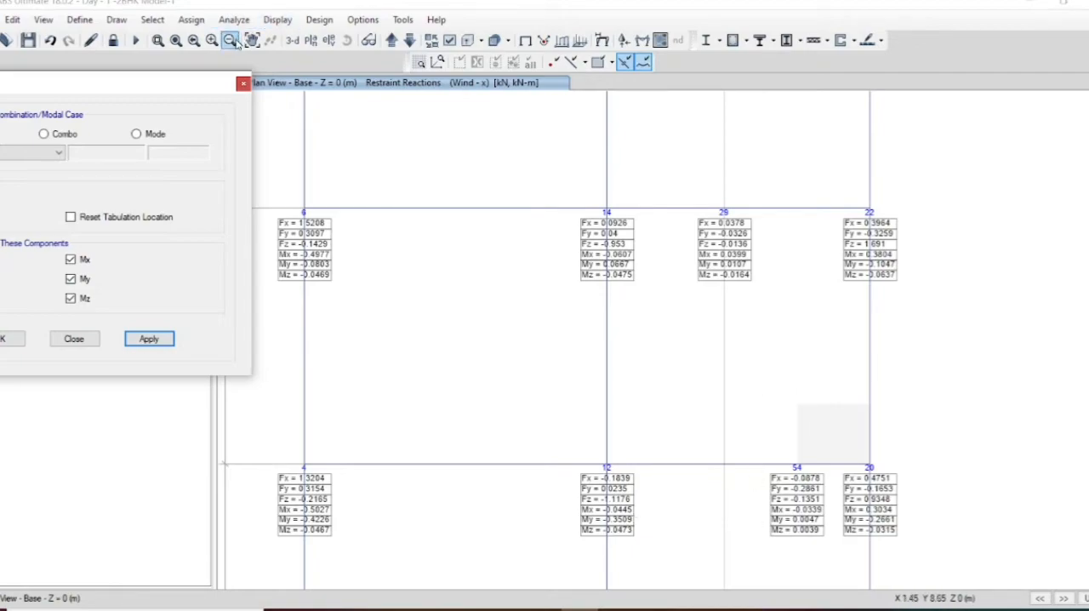
click(256, 50)
click(256, 51)
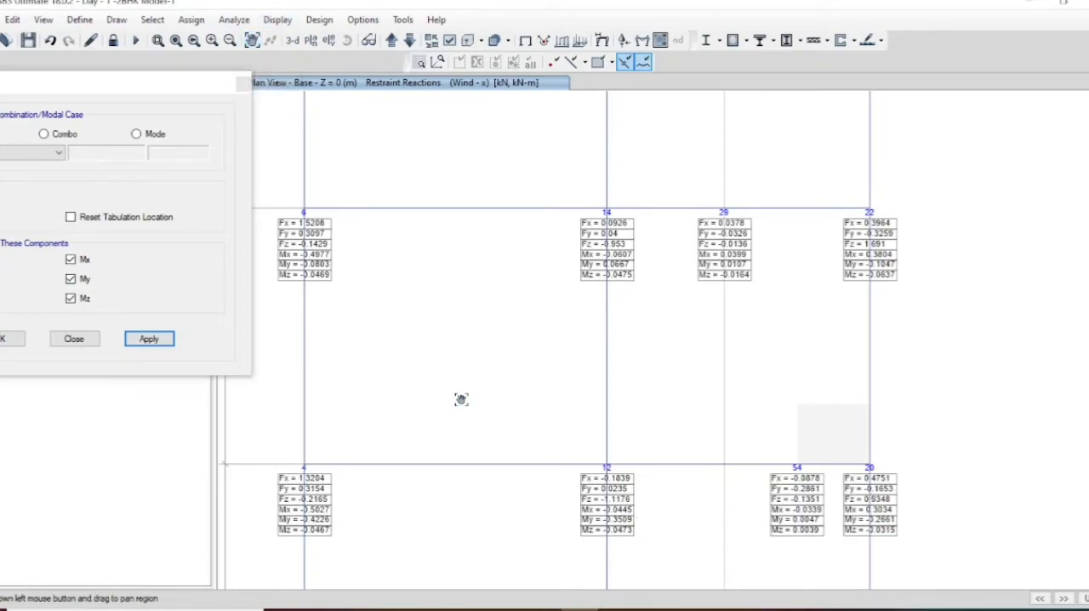
drag(449, 401, 456, 278)
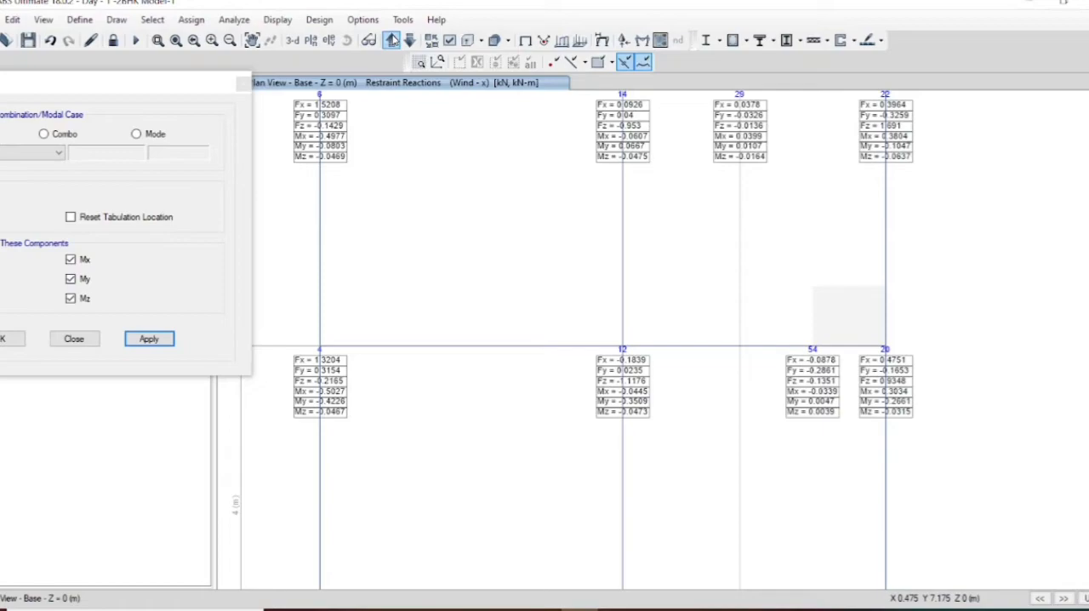
click(254, 40)
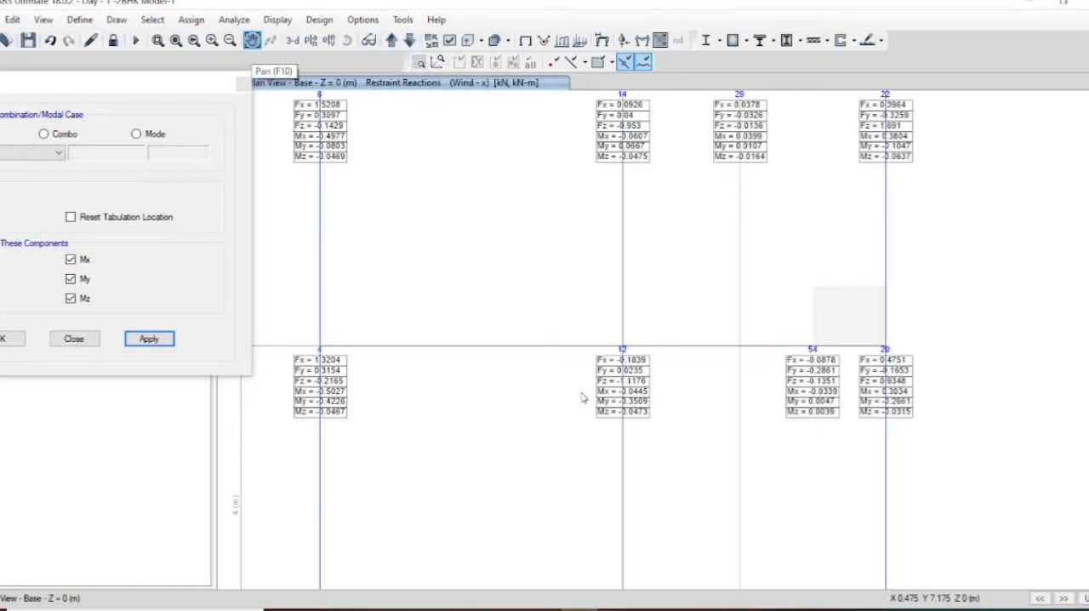
drag(745, 504, 757, 396)
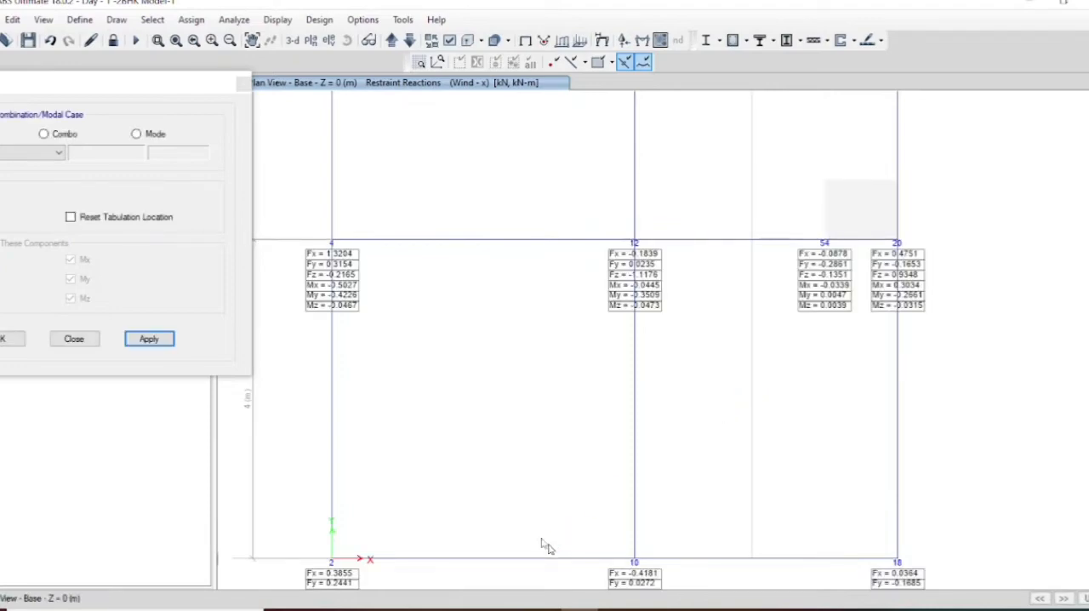
click(251, 40)
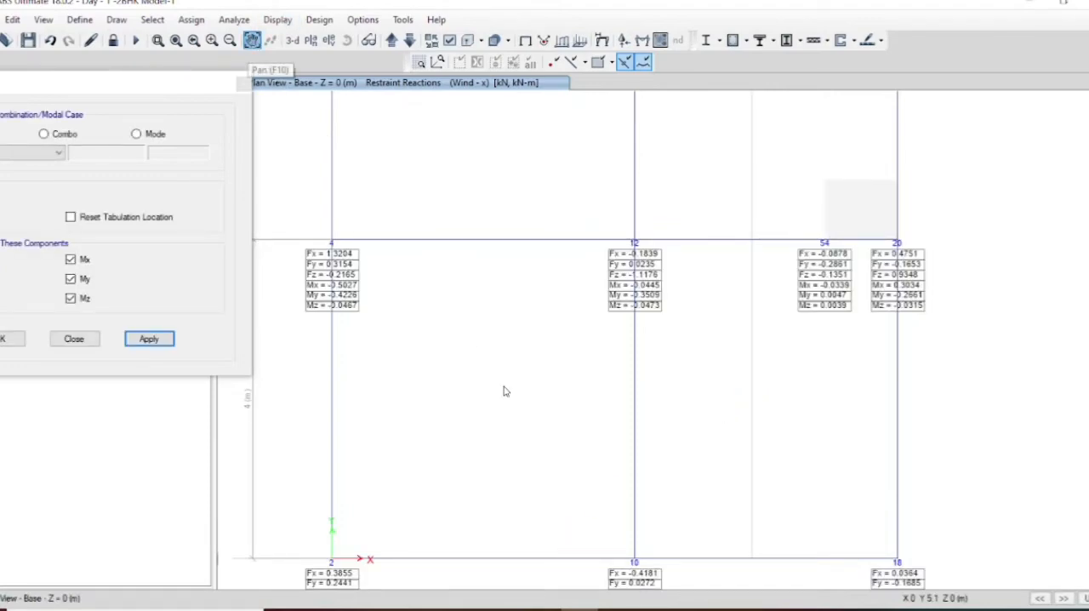
drag(503, 389, 490, 282)
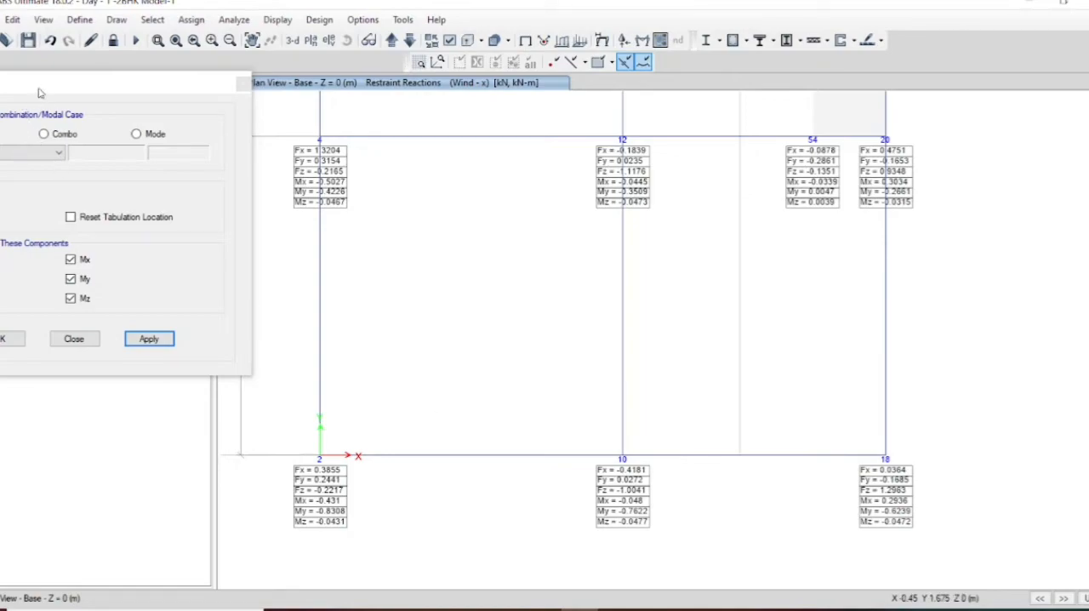
Step: Display the tabulated support reactions on the base plan for the Wind - y load case
drag(39, 92, 149, 95)
click(112, 158)
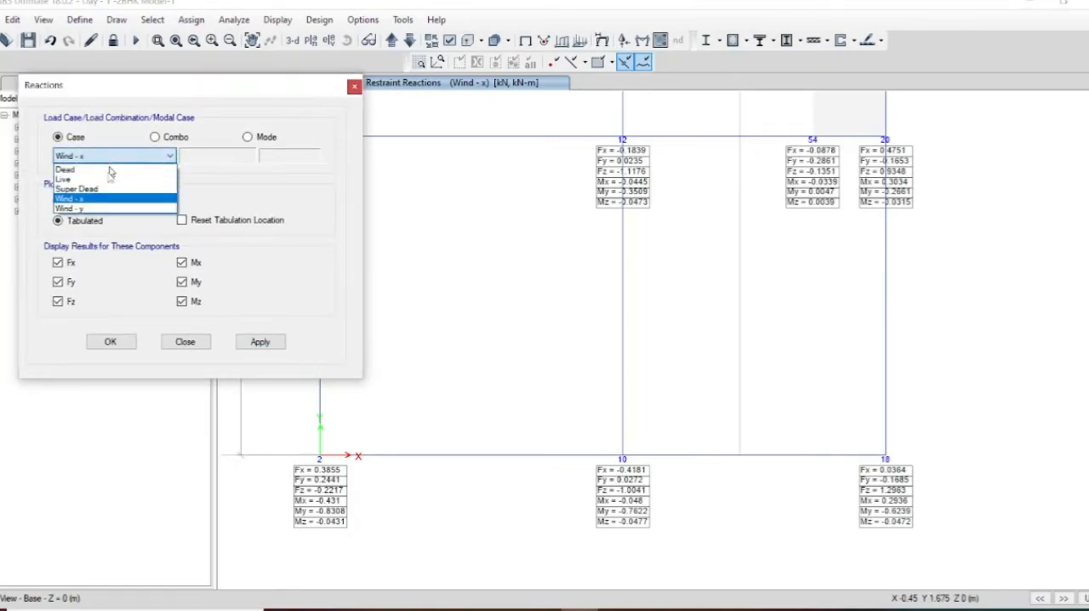
click(99, 208)
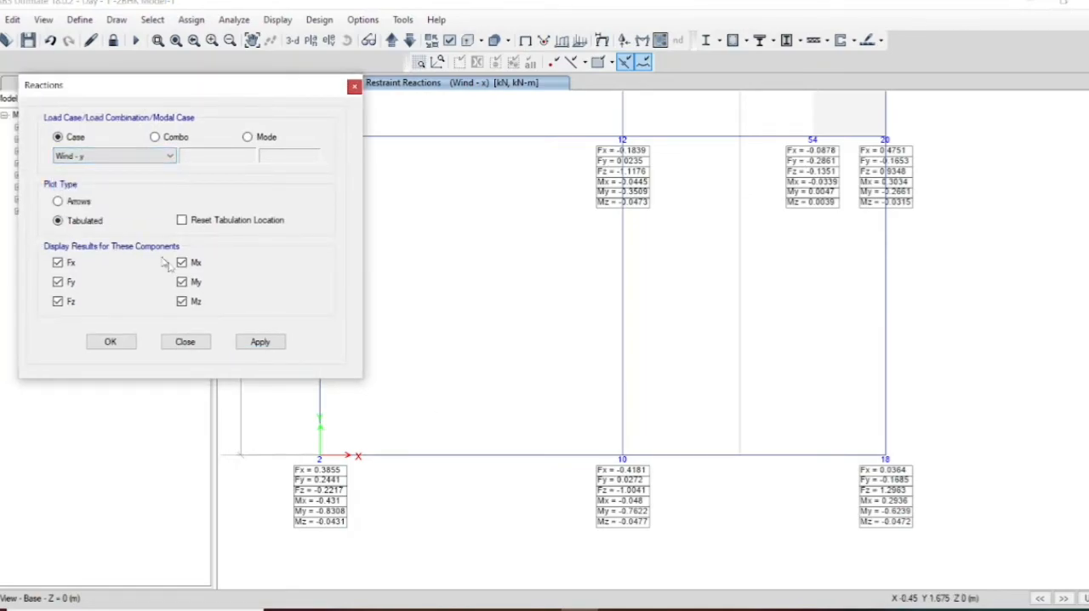
click(251, 342)
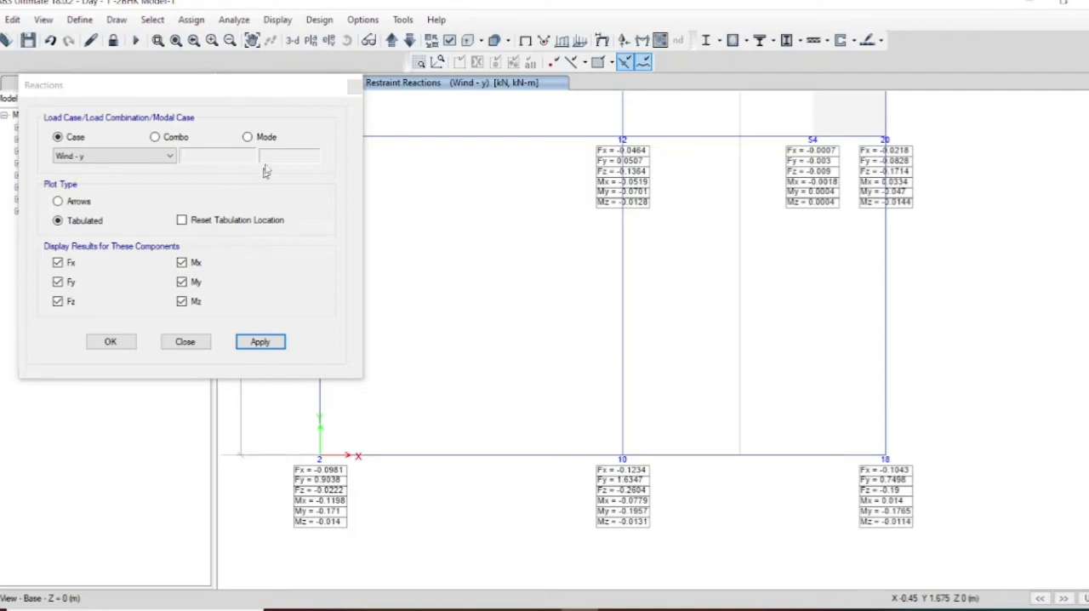
Step: Display the base support reactions for load combination UDCon9, followed by combination UDCon8
click(153, 156)
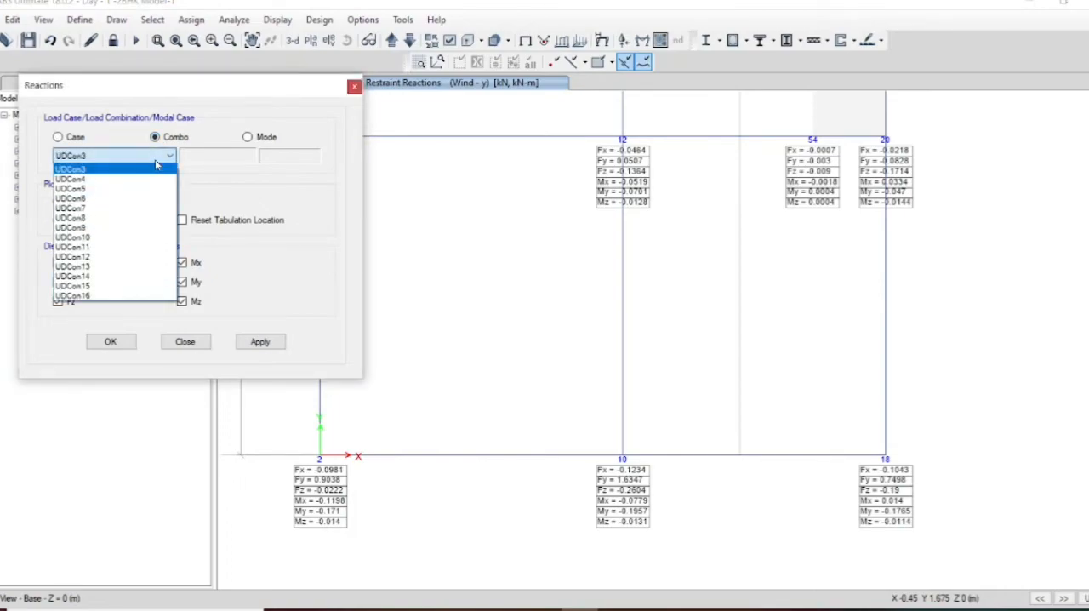
click(116, 228)
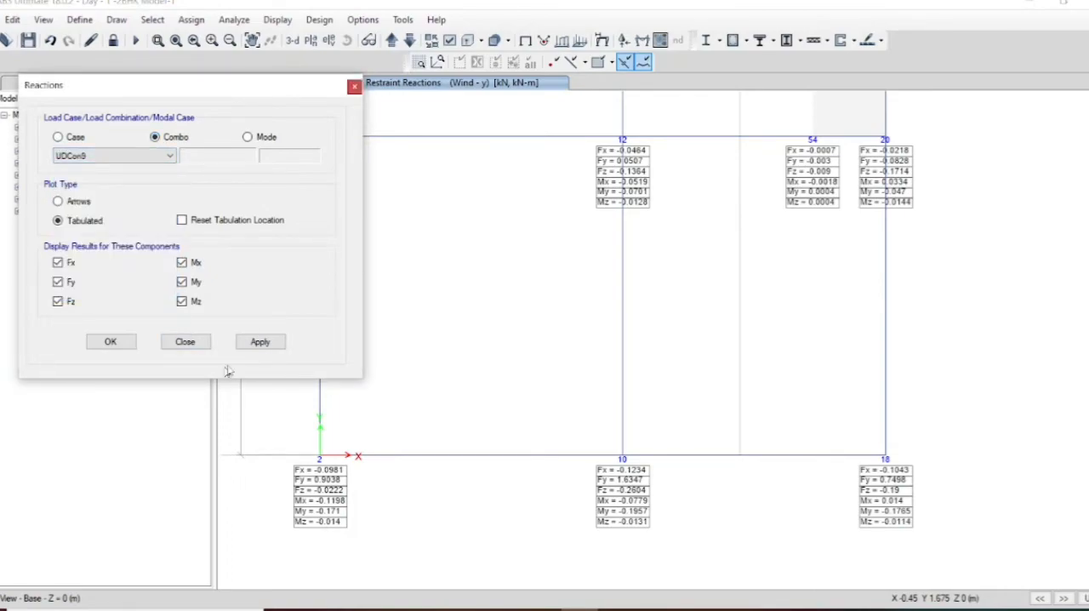
click(261, 342)
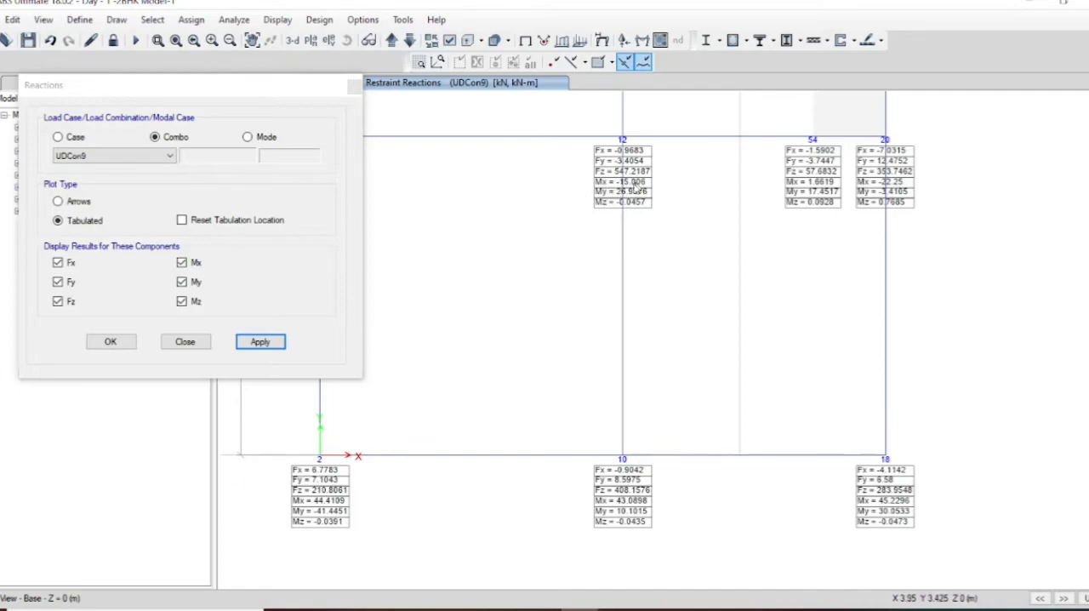
click(128, 156)
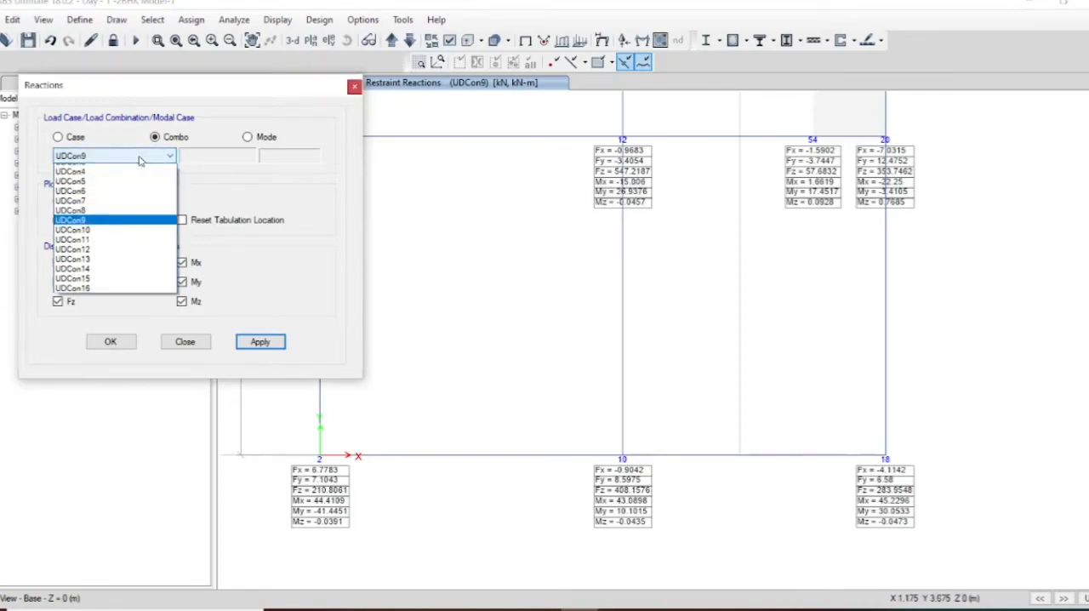
click(119, 220)
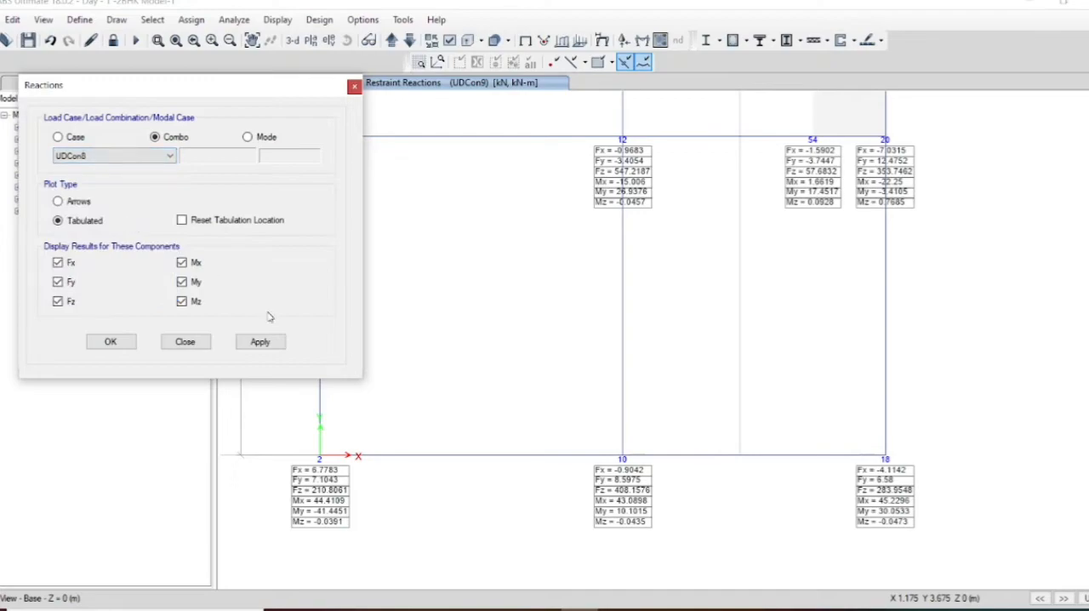
click(260, 341)
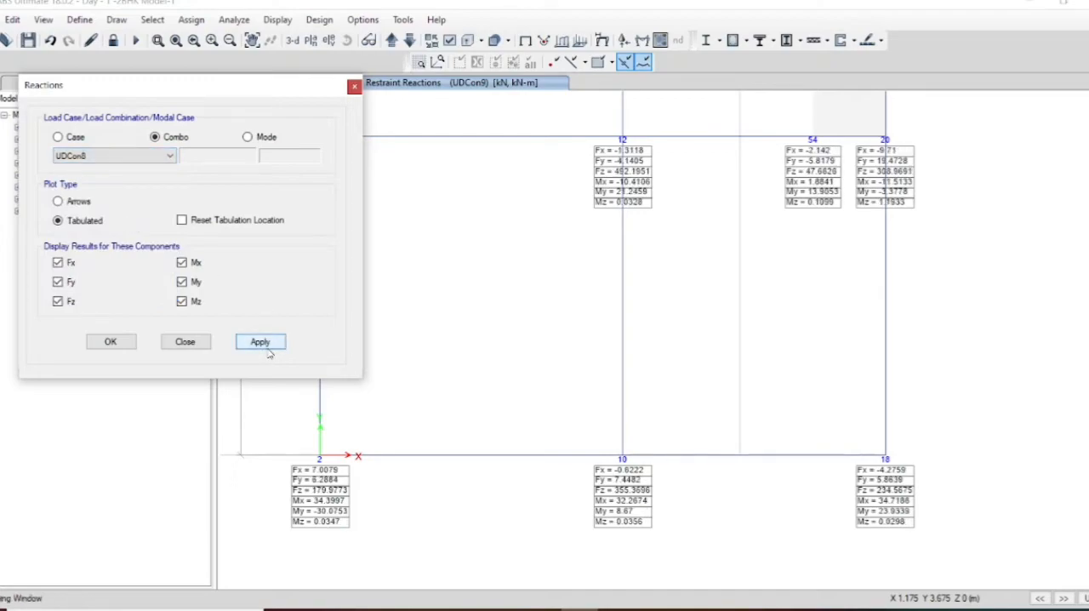
Step: Display the base support reactions for load combination UDCon6, followed by combination UDCon5
click(146, 157)
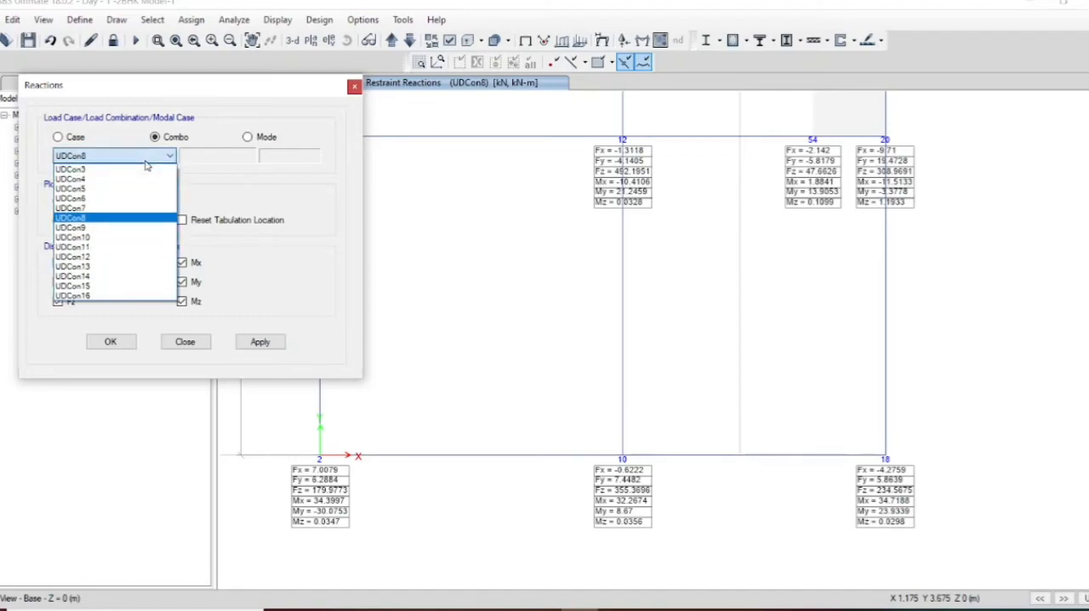
click(119, 201)
click(279, 347)
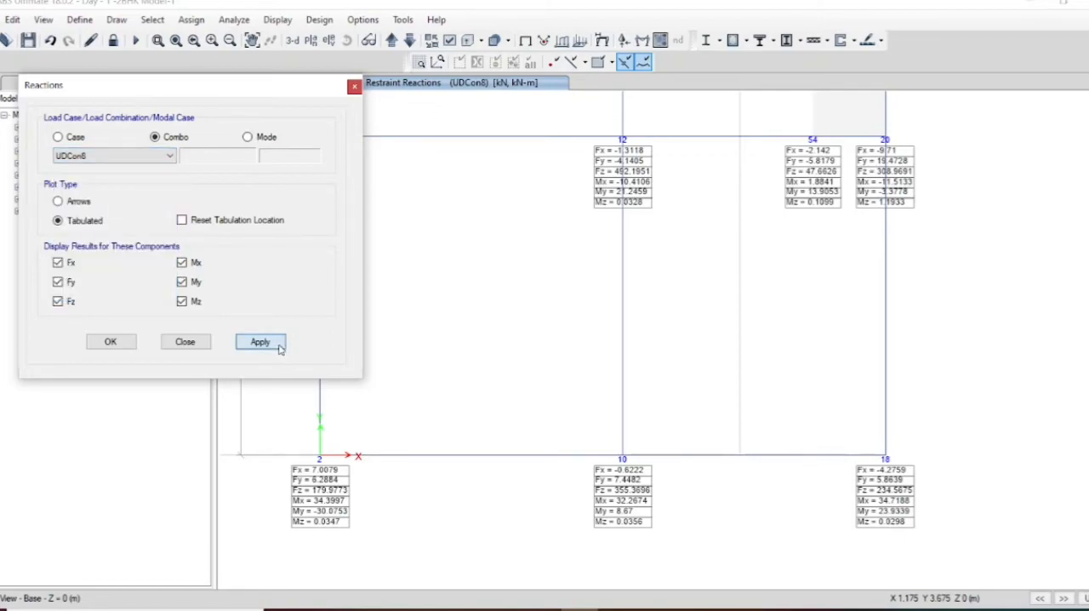
click(154, 157)
click(136, 188)
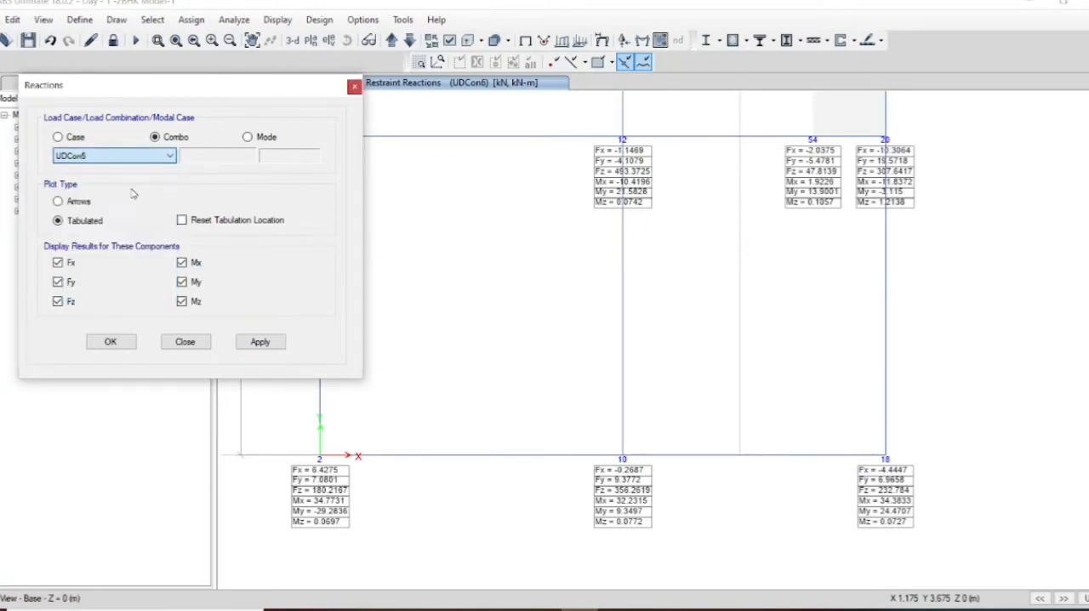
click(262, 342)
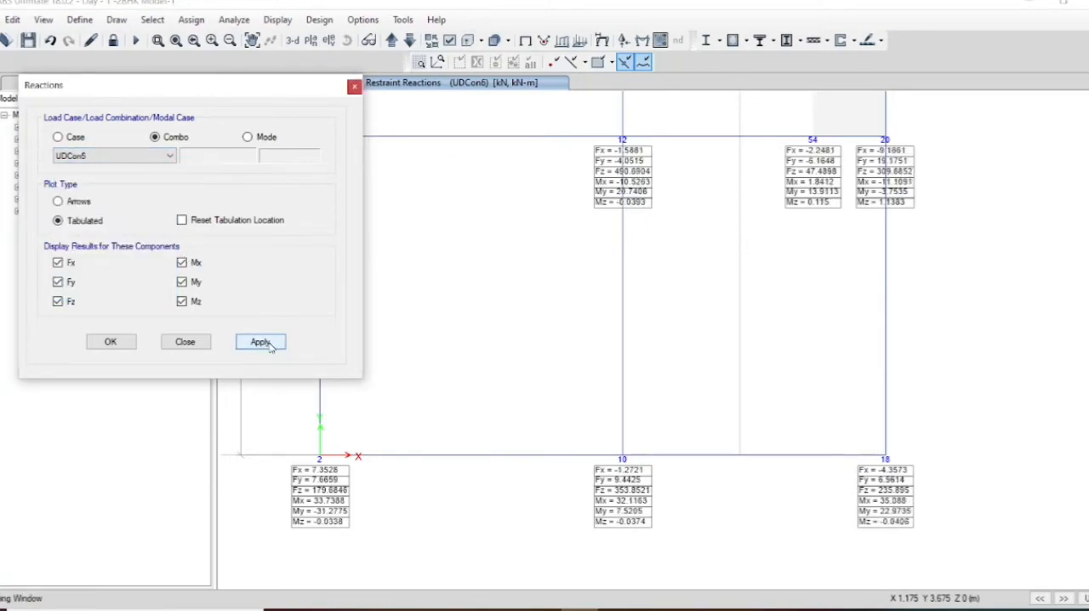
Step: Display the base support reactions for load combination UDCon4
click(128, 157)
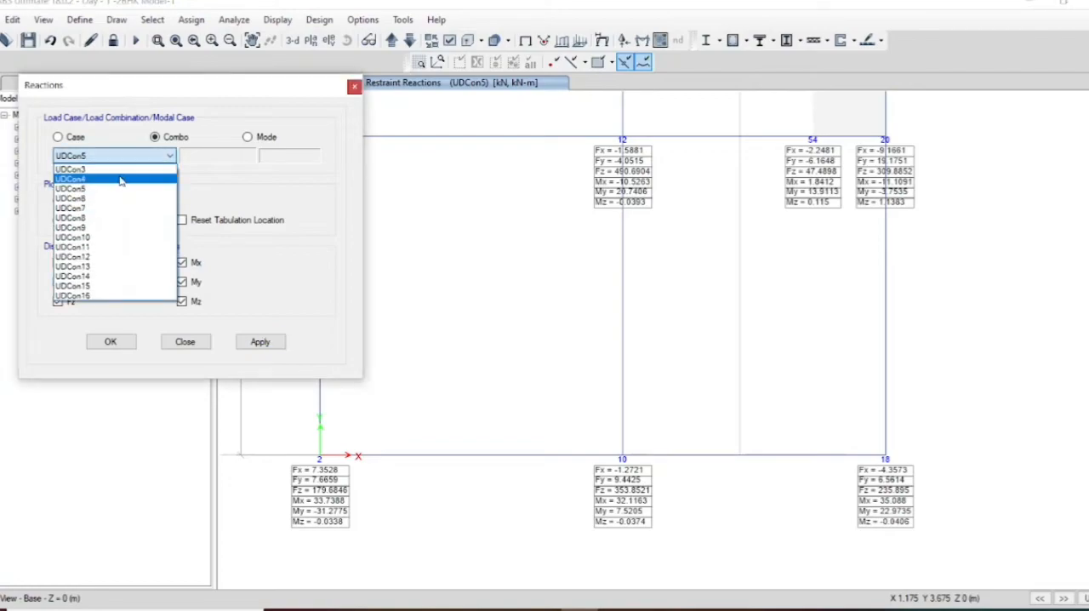
click(120, 180)
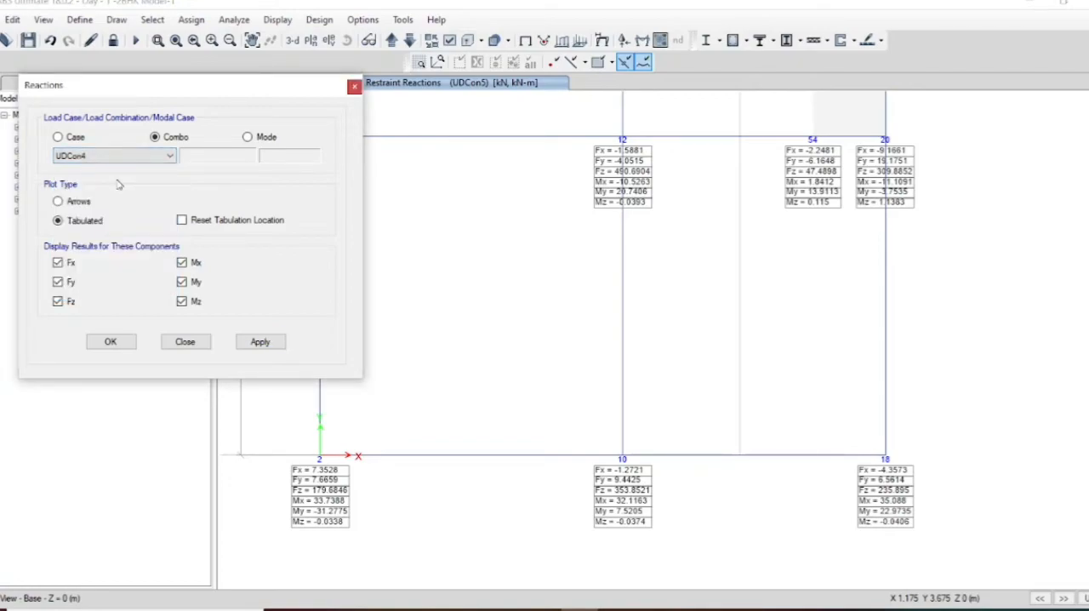
click(258, 342)
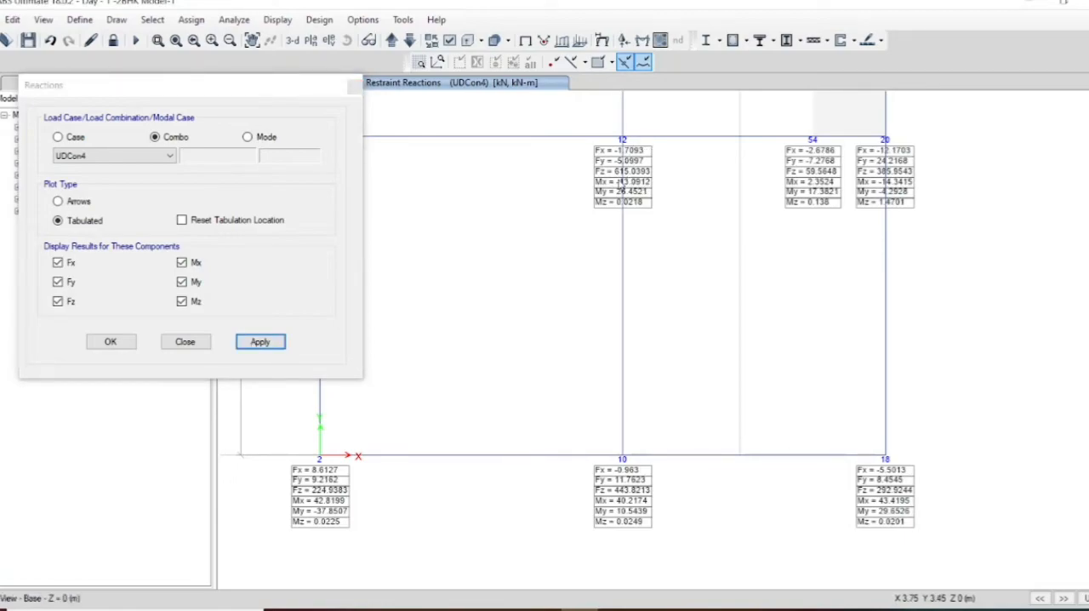
Step: Display the base support reactions for load combination UDCon11 and close the reactions settings
click(119, 156)
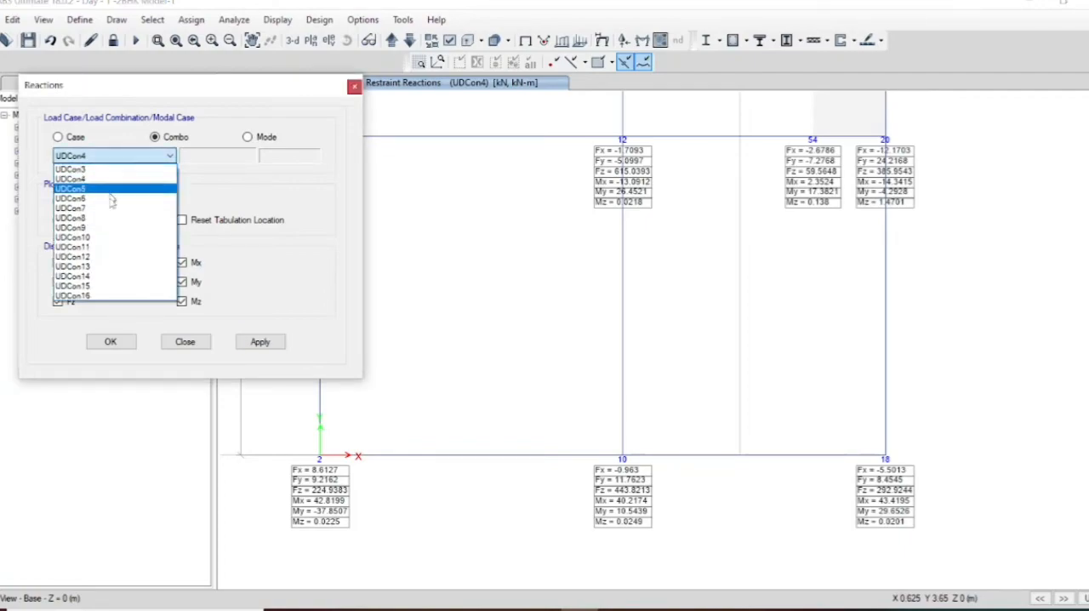
click(109, 247)
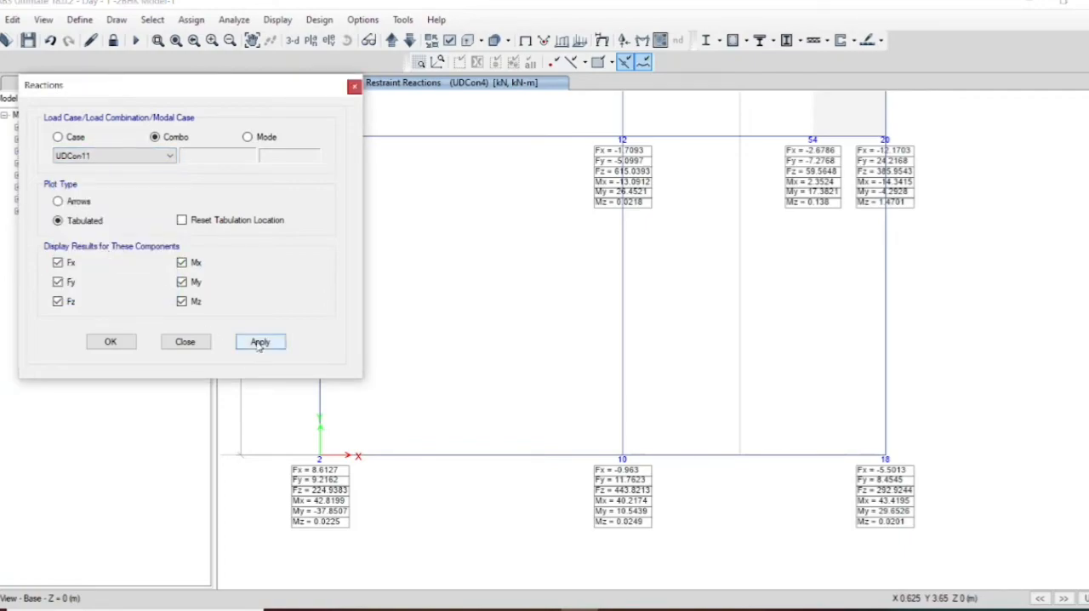
click(259, 342)
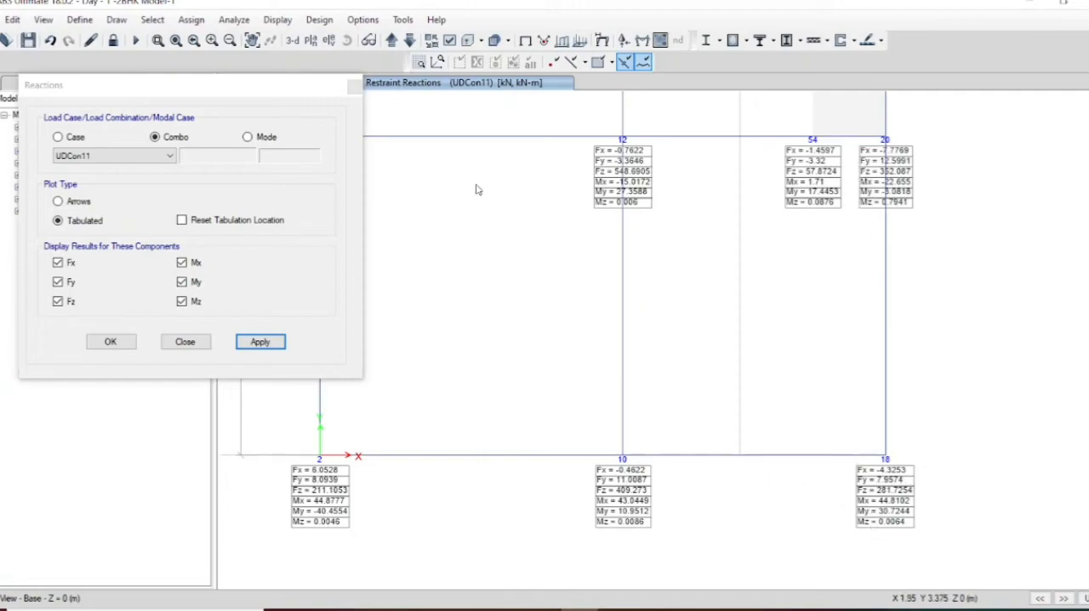
click(354, 87)
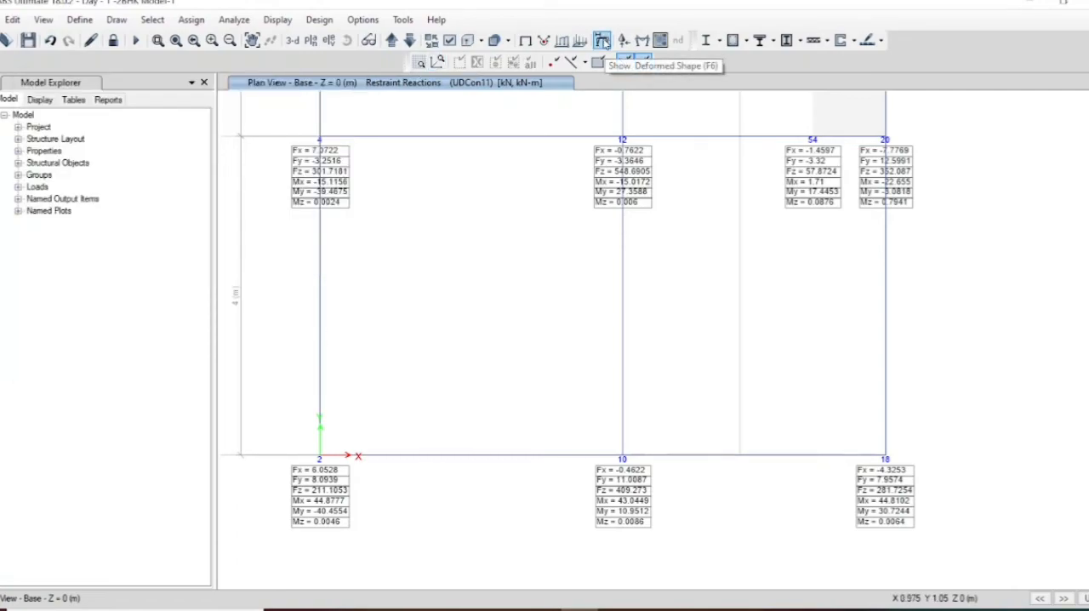
Step: Display the deformed shape of the Modal case for mode 1 in the 3-D view
click(605, 43)
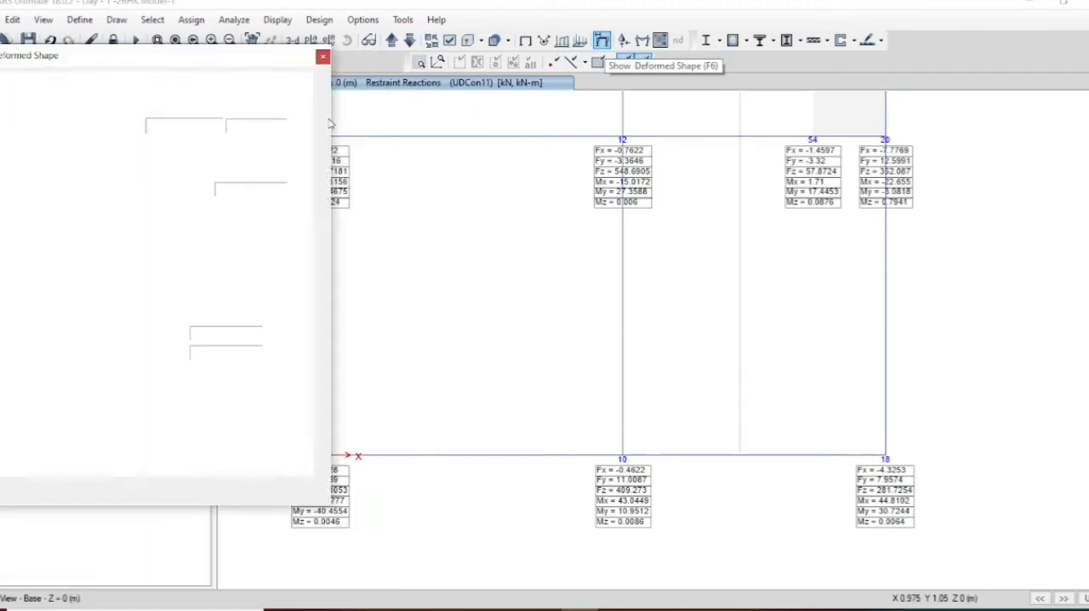
click(214, 108)
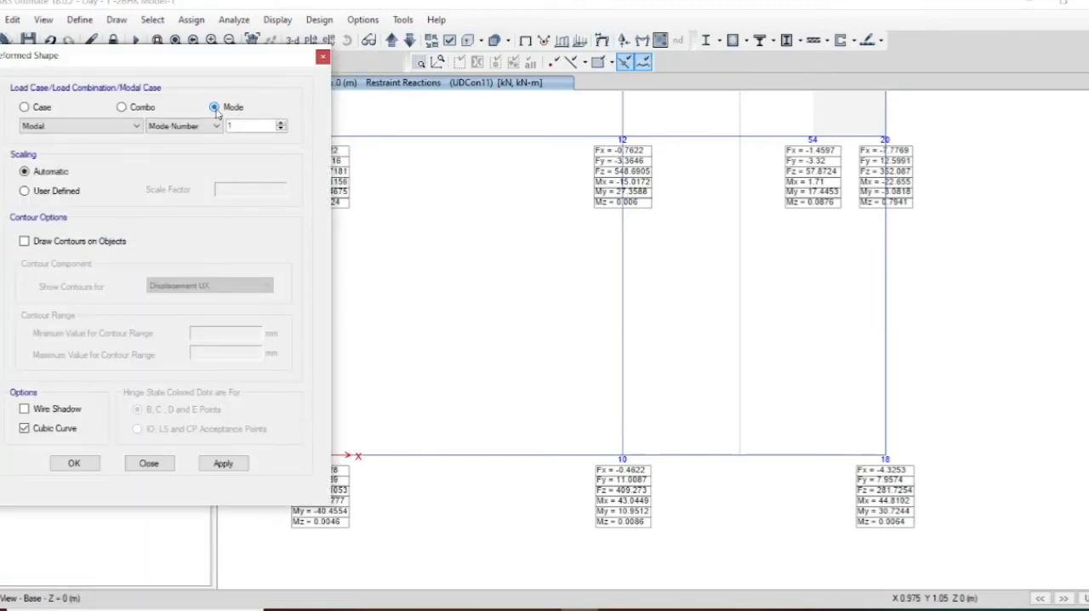
click(217, 468)
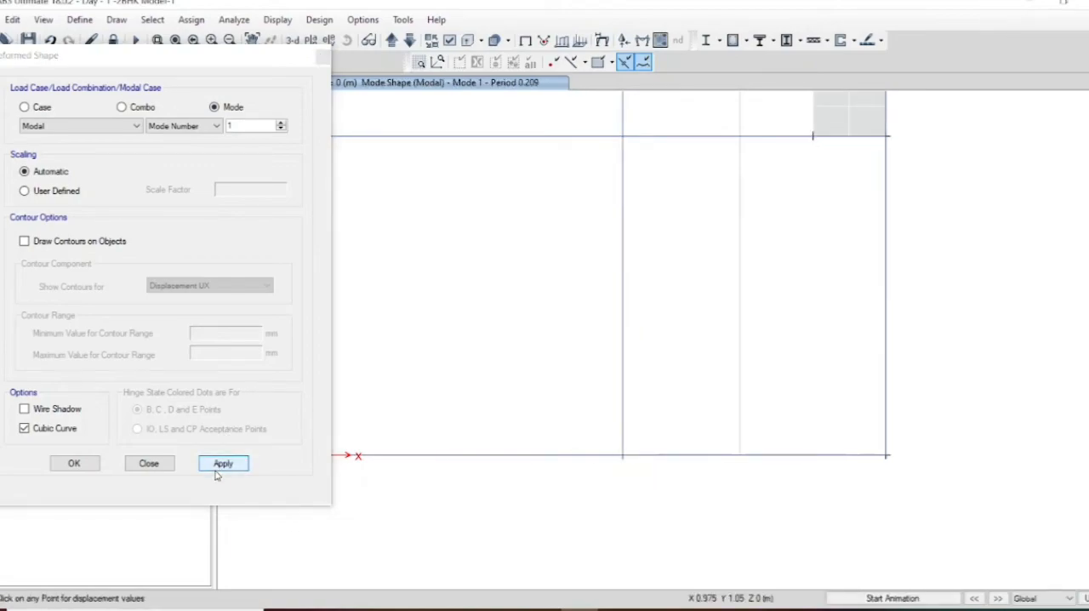
click(292, 40)
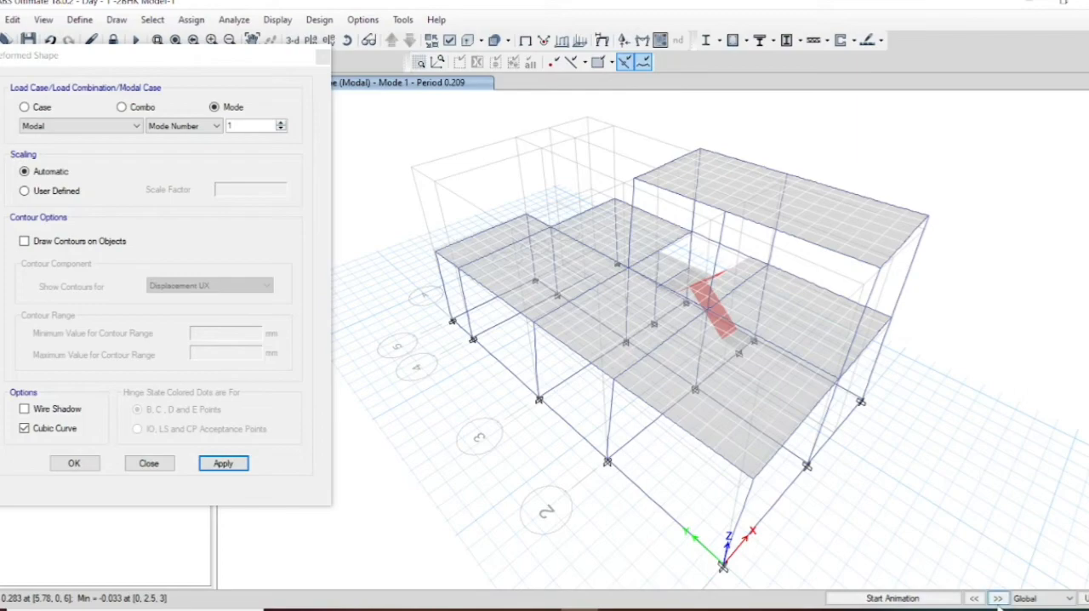
Step: Step through the successive modal shapes from mode 2 onward in the 3-D view, and close the deformed shape settings
click(997, 597)
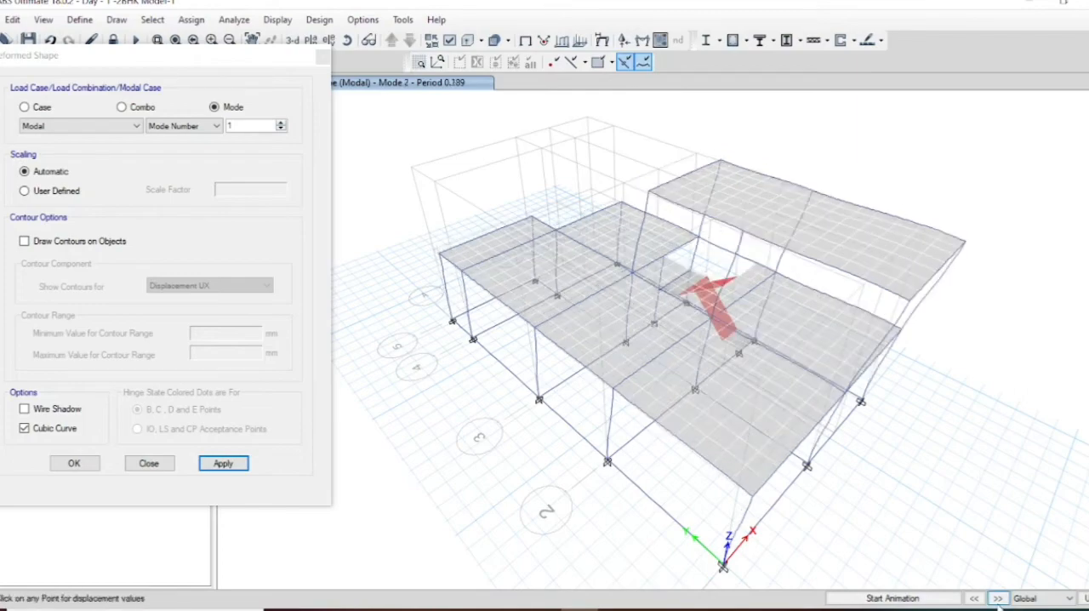
click(996, 598)
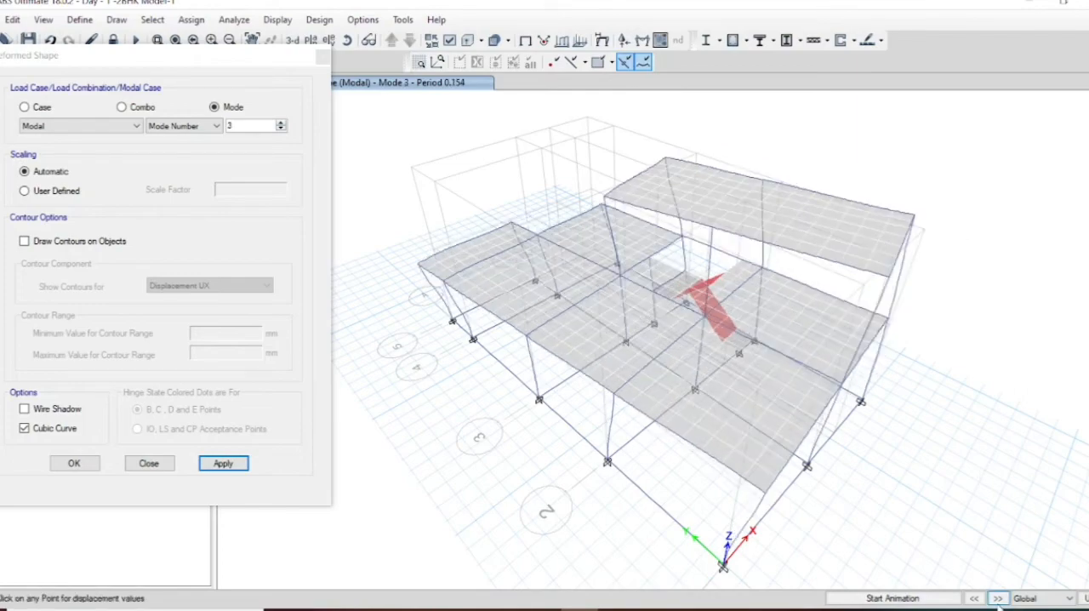
click(997, 598)
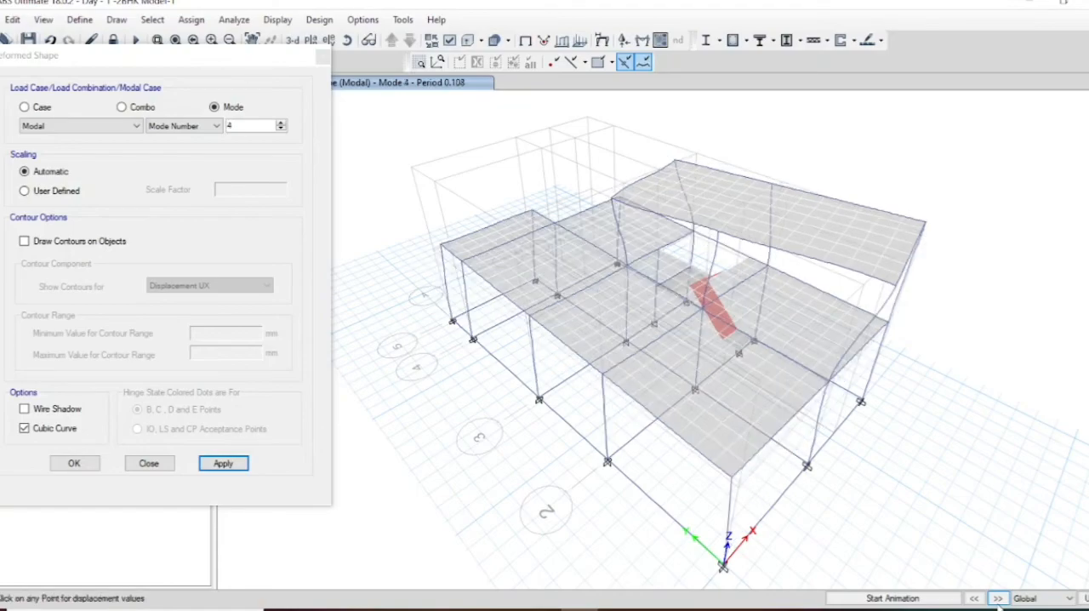
click(996, 597)
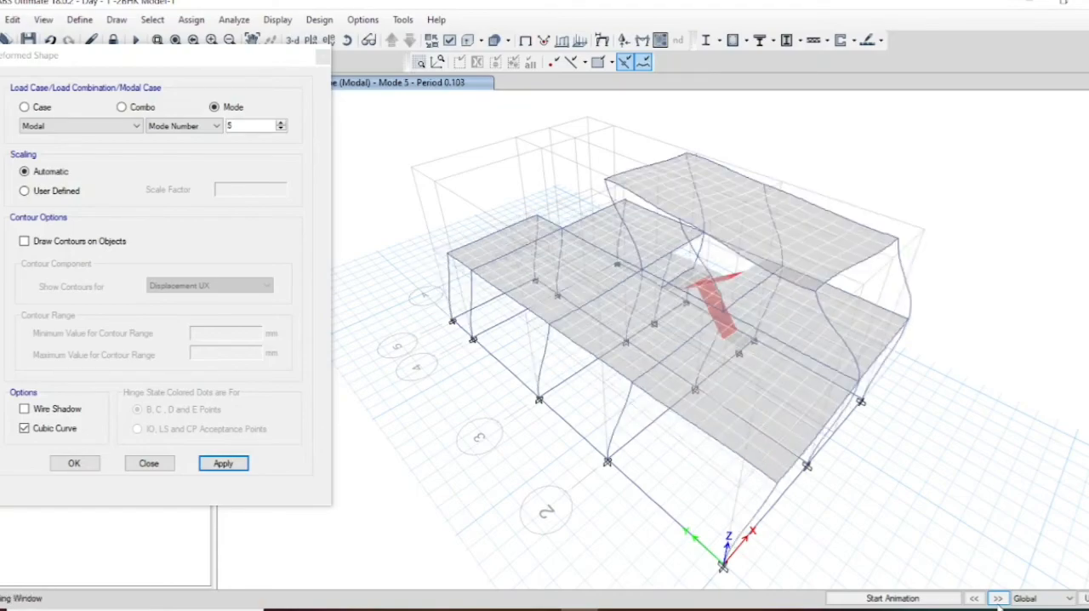
click(997, 598)
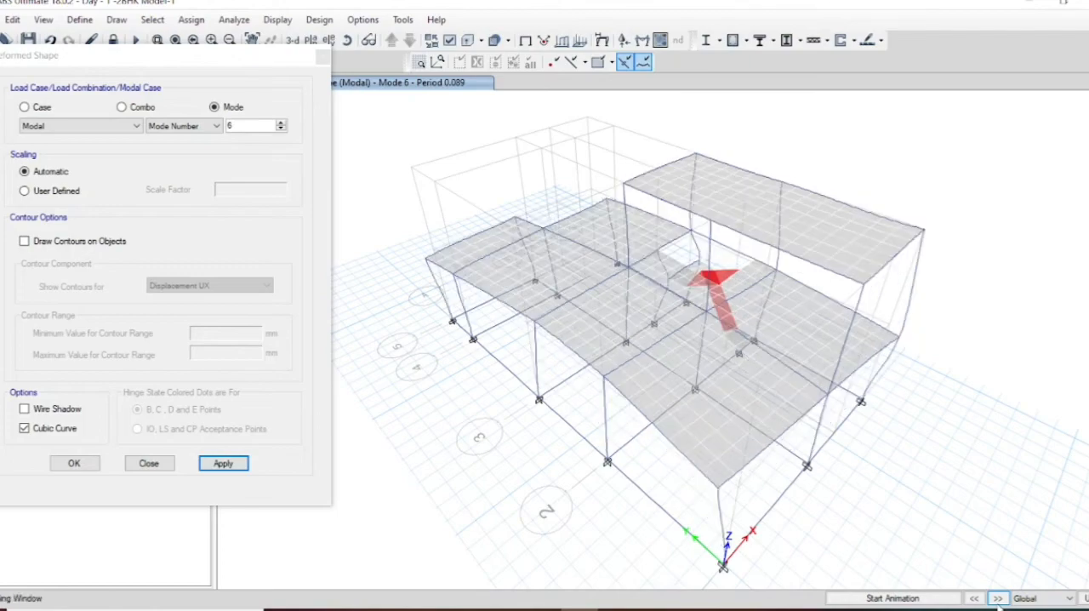
click(997, 598)
click(997, 598)
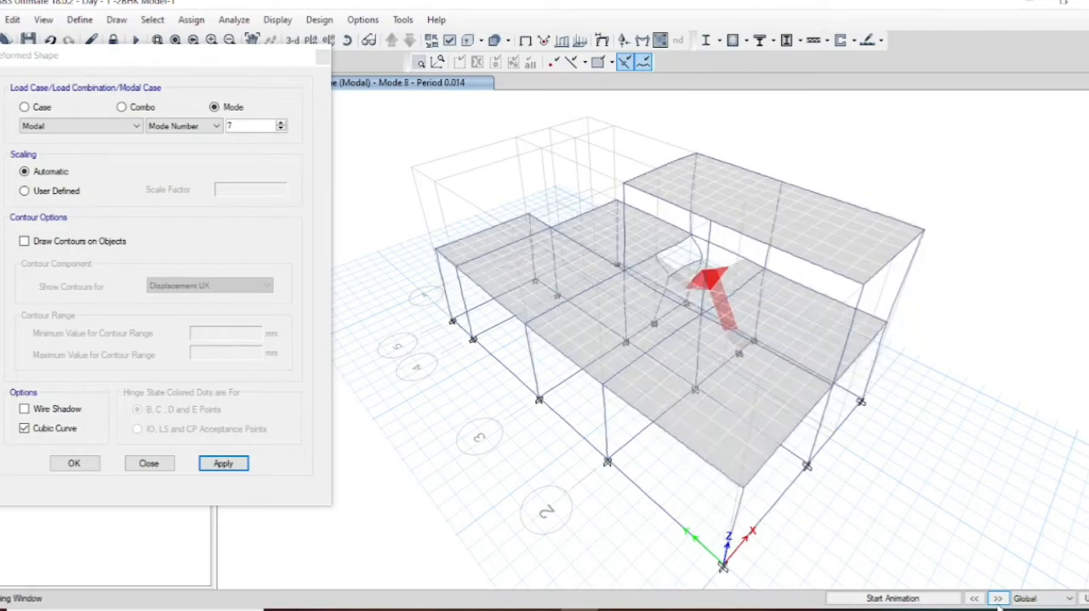
click(997, 598)
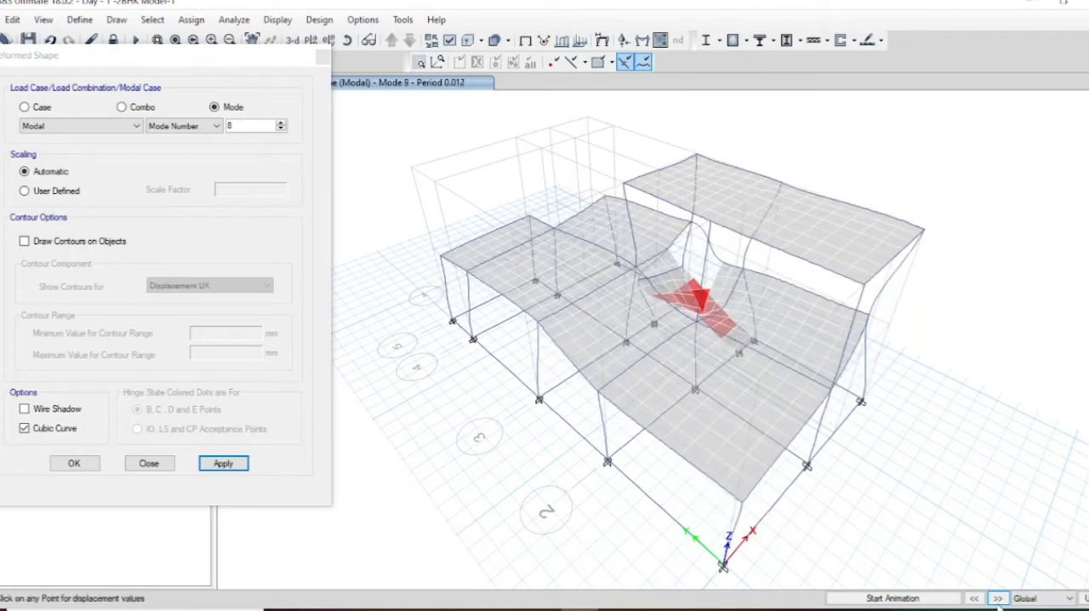
click(997, 598)
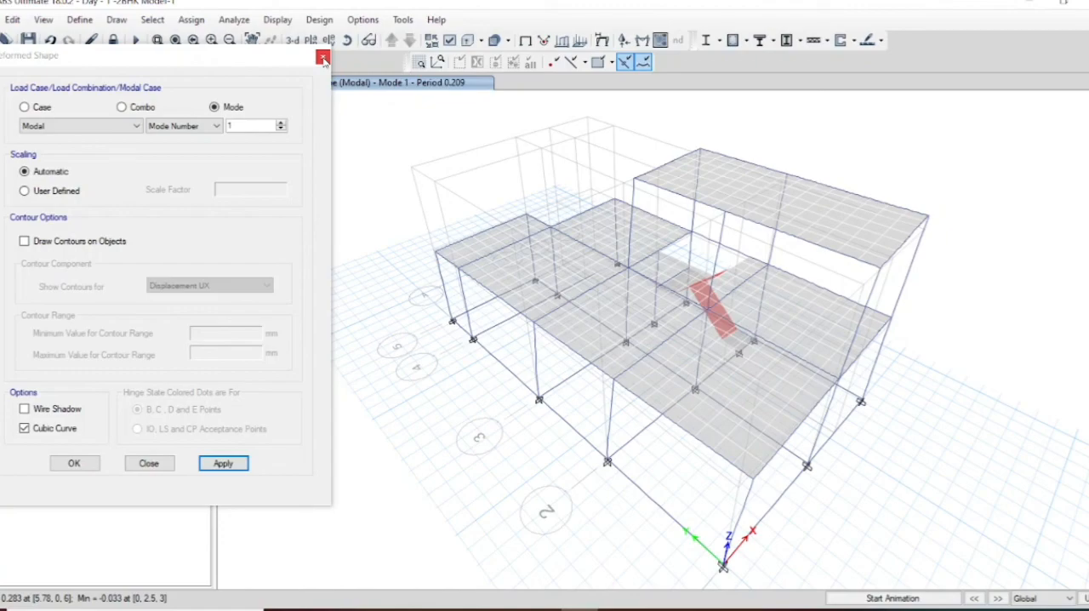
click(323, 57)
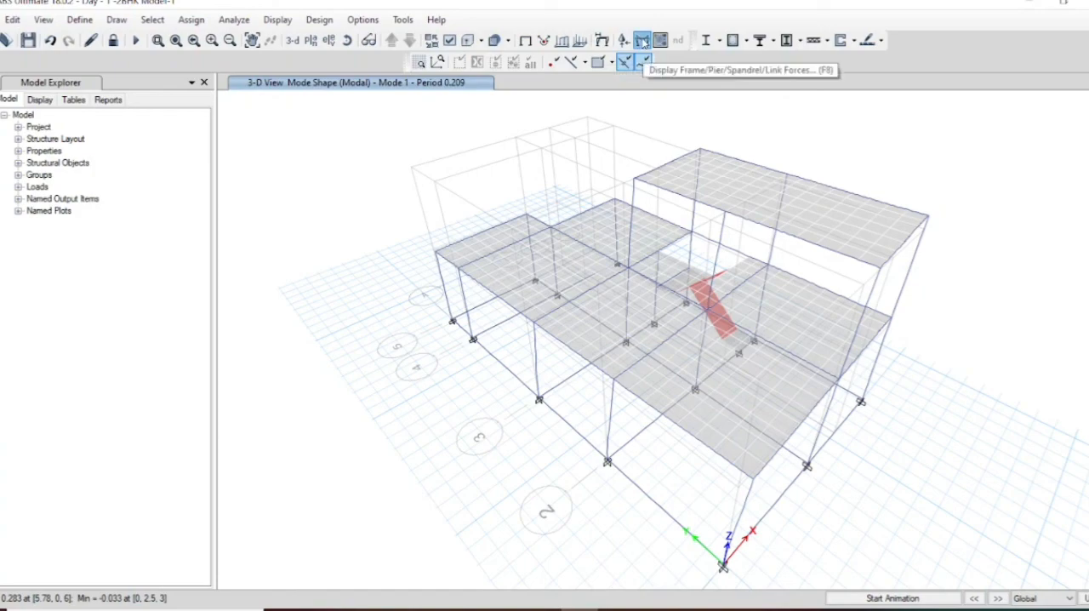
Step: Display the Moment 3-3 diagram on the frames for load combination UDCon11
click(642, 41)
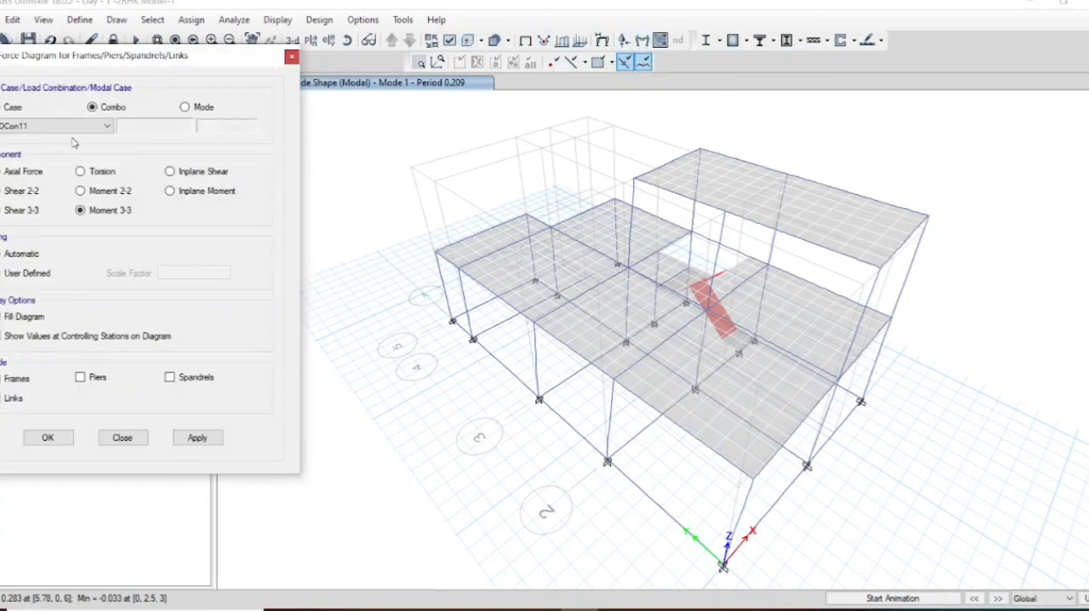
click(206, 441)
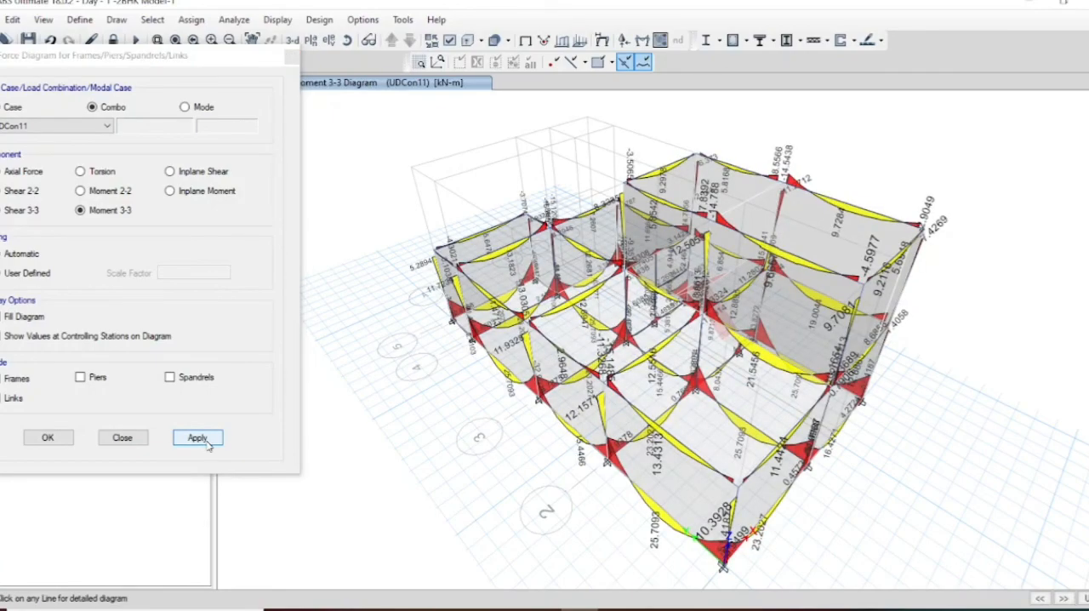
click(61, 128)
click(17, 183)
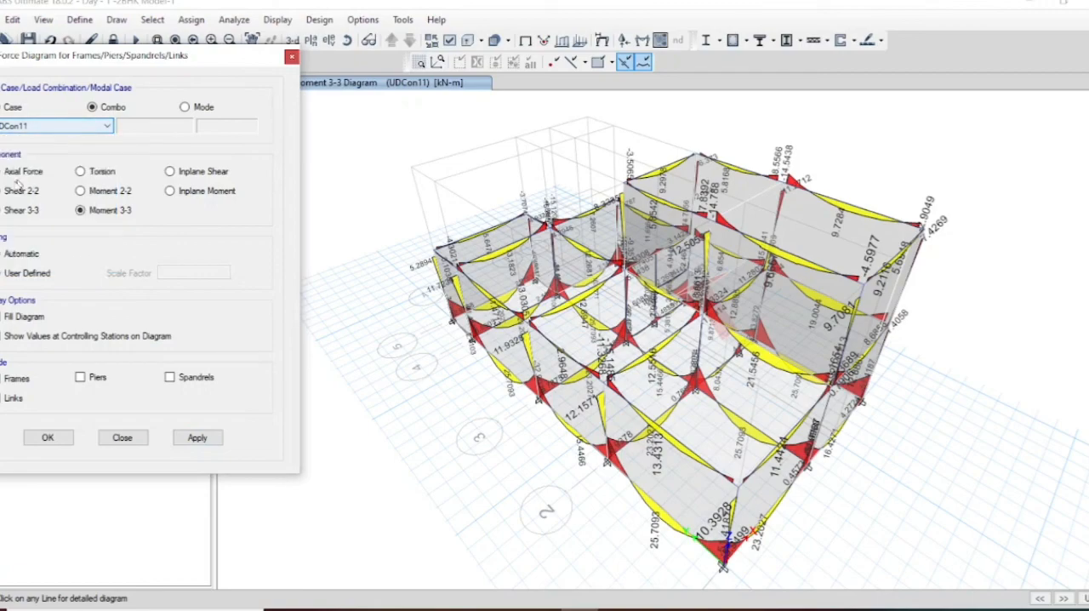
Step: Display the Shear 2-2 diagram for UDCon11 and examine the detailed shear and moment diagrams of column C21 at Story2
click(28, 213)
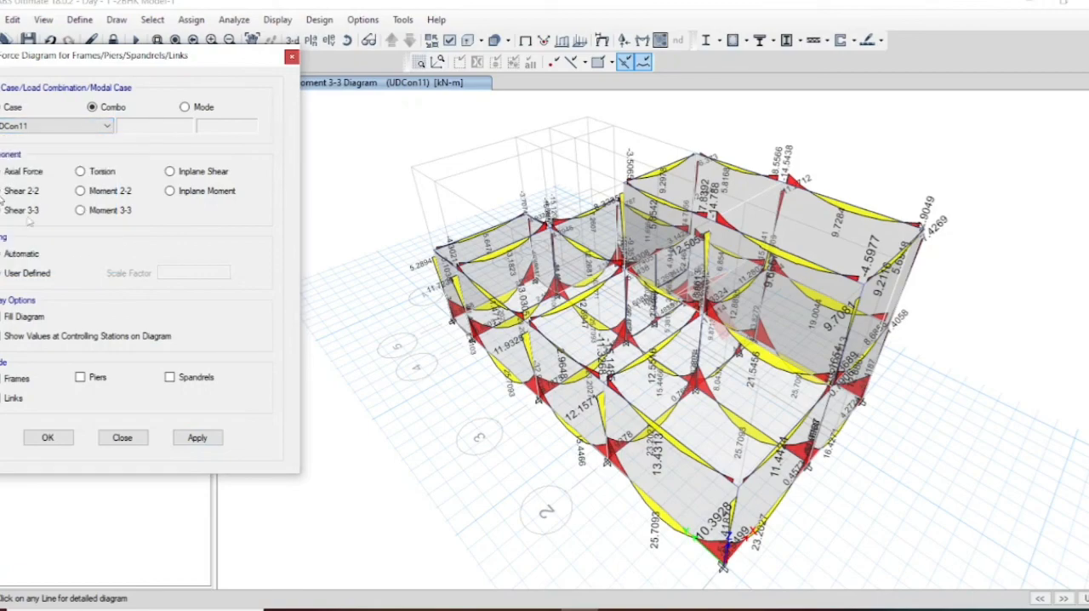
click(204, 439)
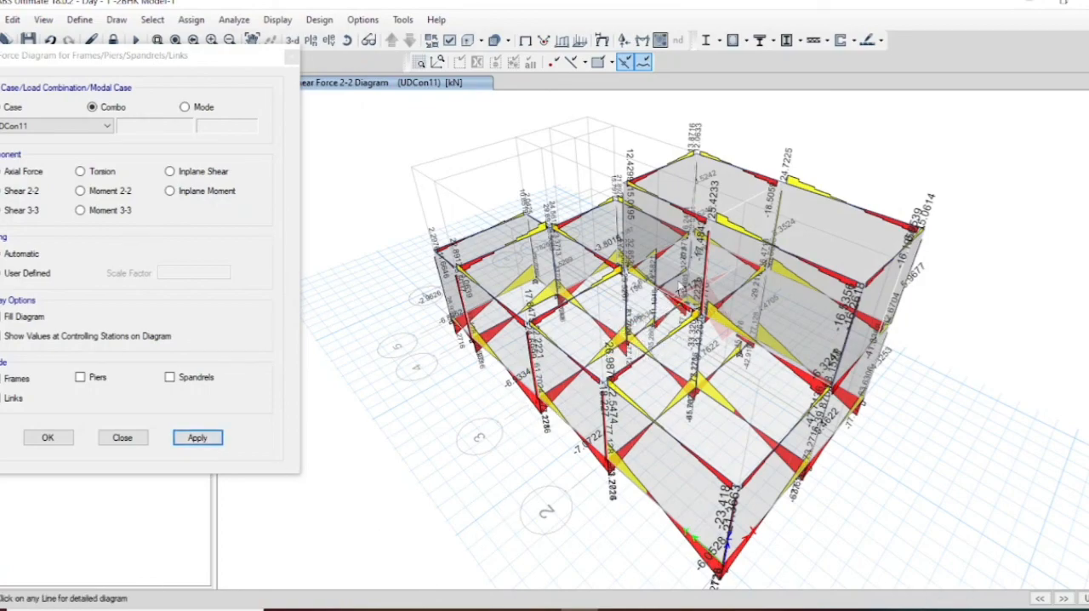
right_click(694, 194)
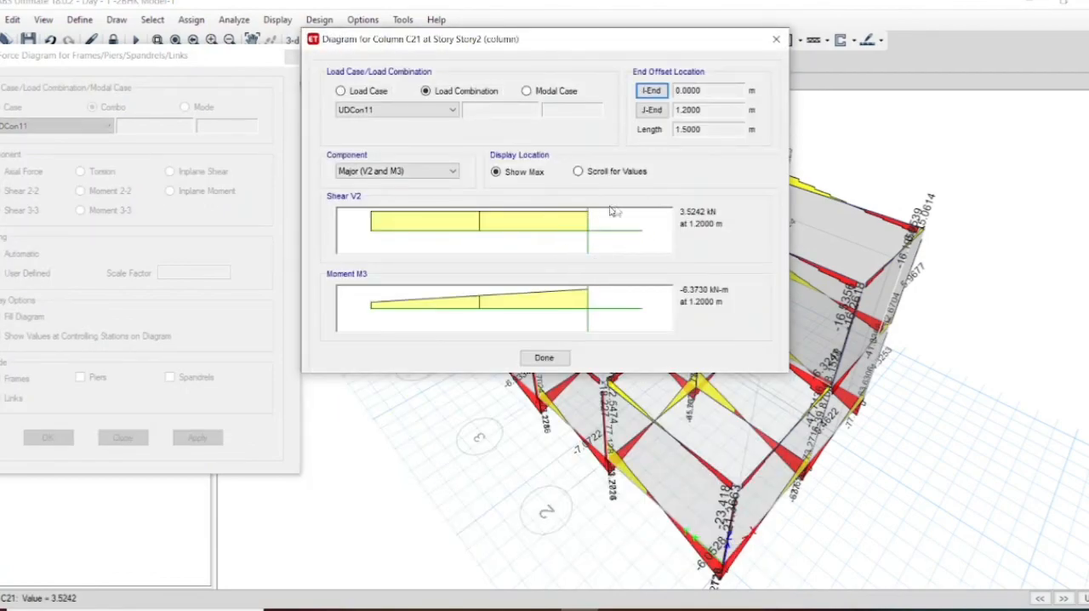
click(776, 40)
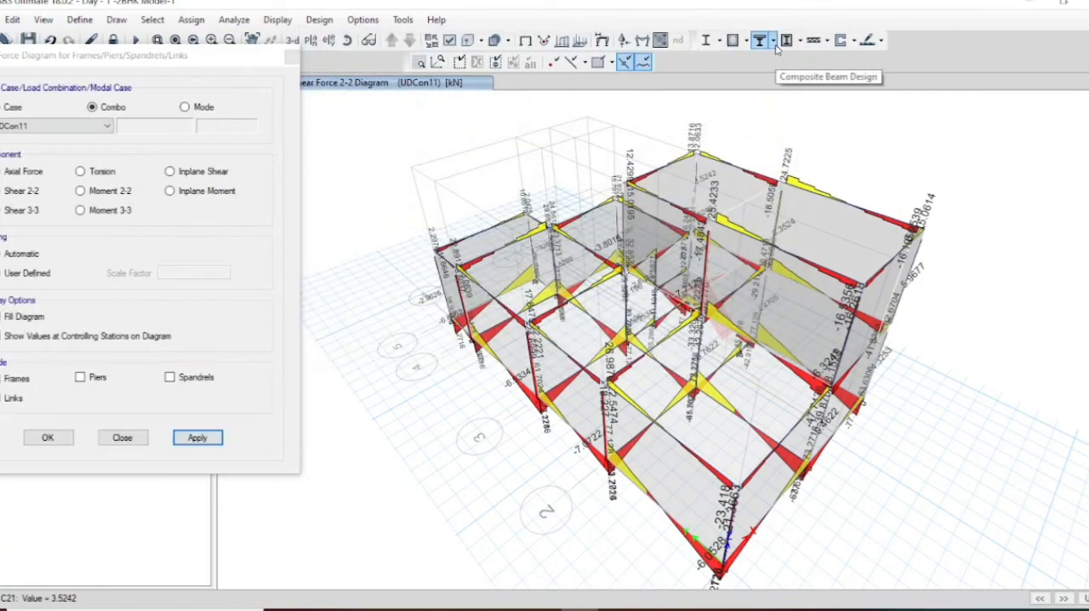